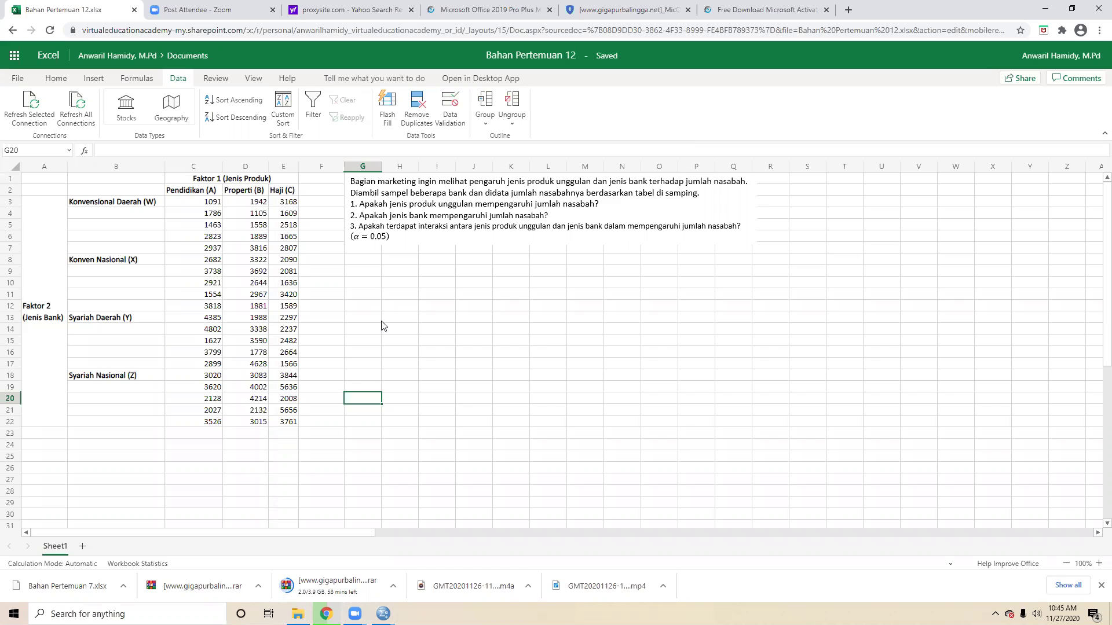
# - Examine the Excel table of customer counts by product type and bank type, together with the accompanying problem questions
pyautogui.click(218, 237)
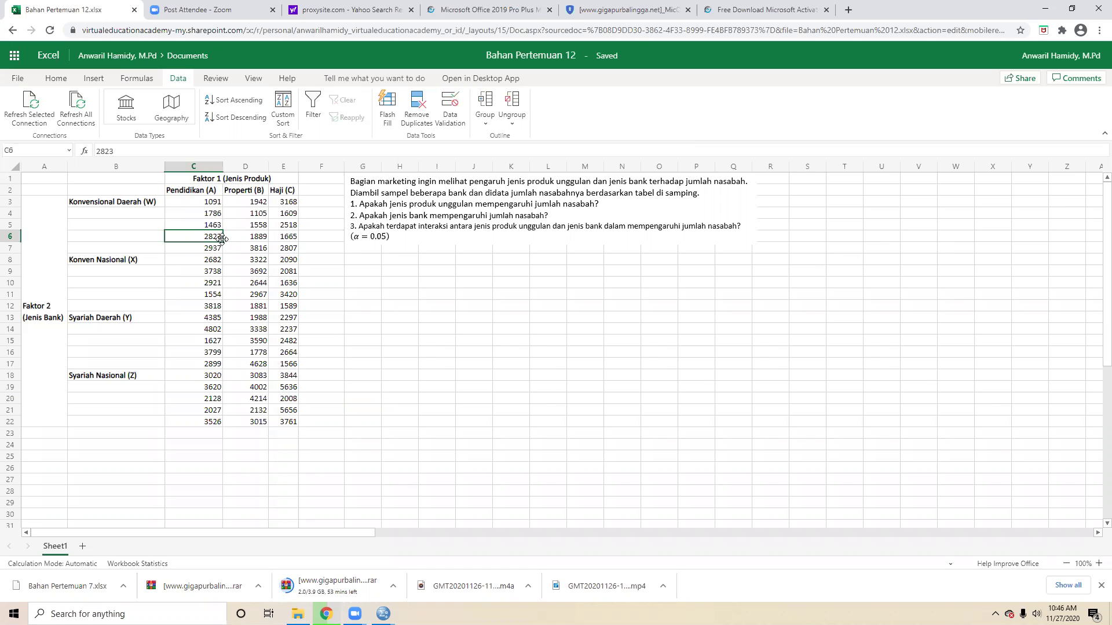
pyautogui.click(290, 298)
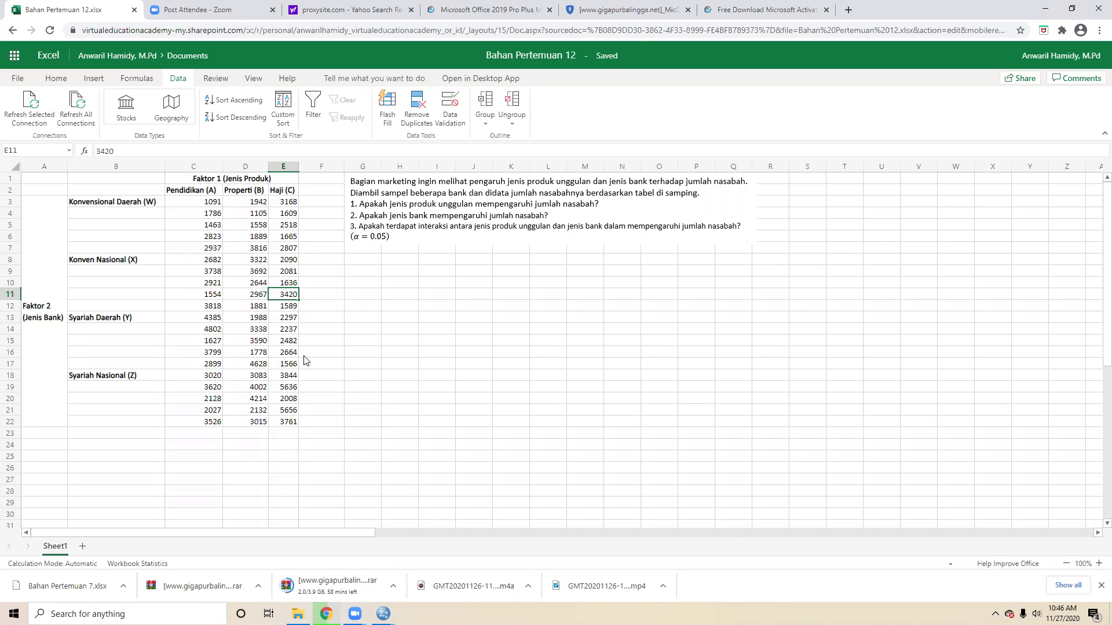
pyautogui.click(102, 181)
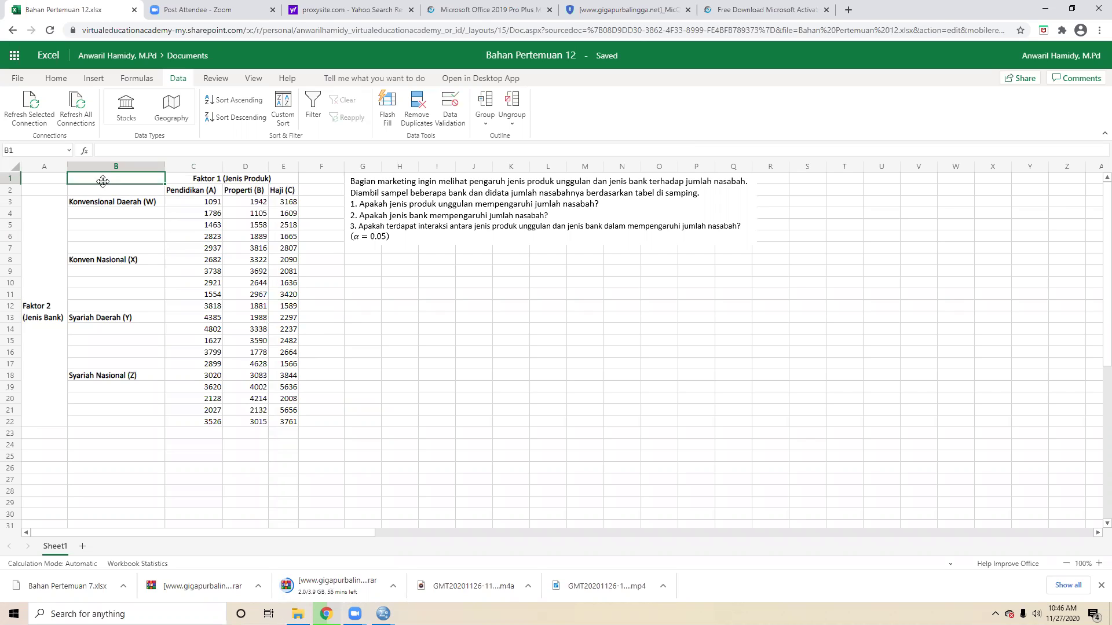
pyautogui.click(203, 180)
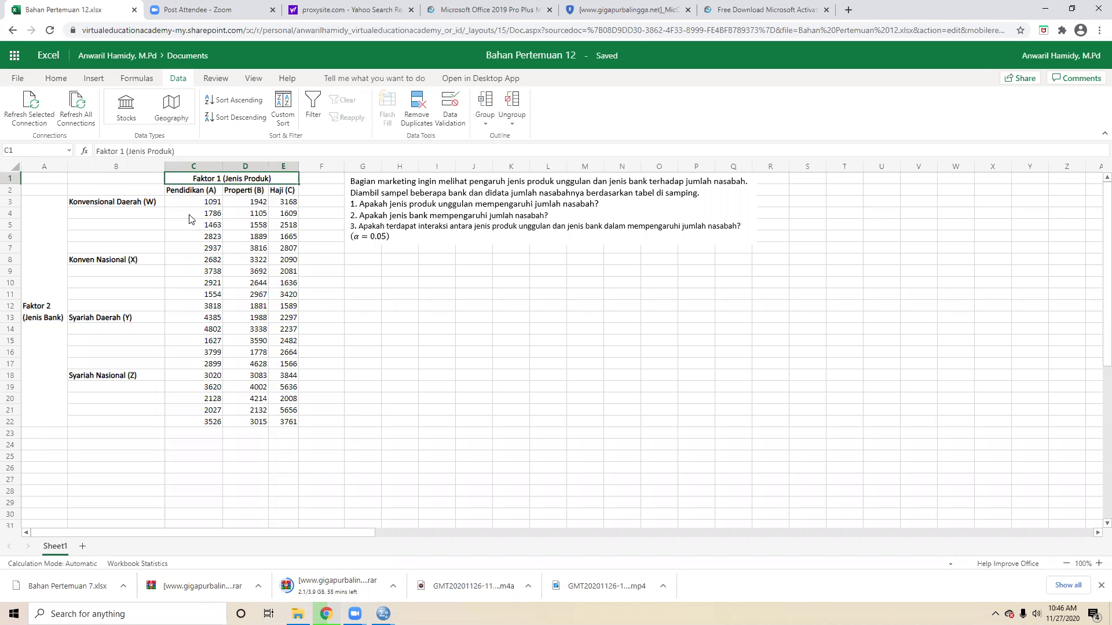
pyautogui.moveTo(107, 183); pyautogui.dragTo(264, 422)
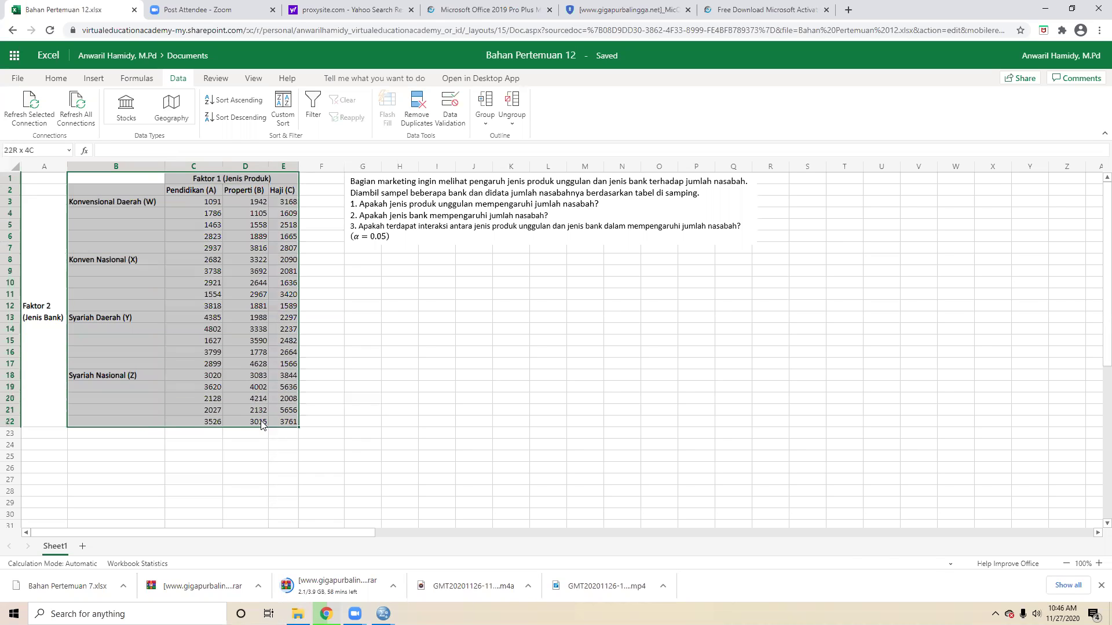
pyautogui.click(362, 261)
pyautogui.moveTo(363, 259); pyautogui.dragTo(726, 490)
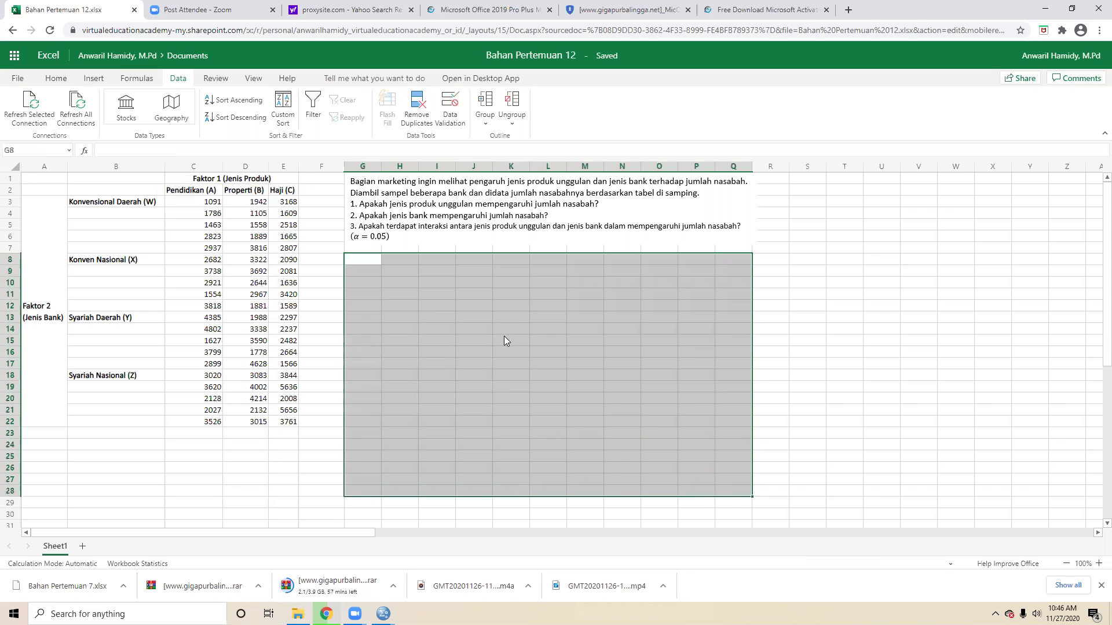
pyautogui.click(367, 258)
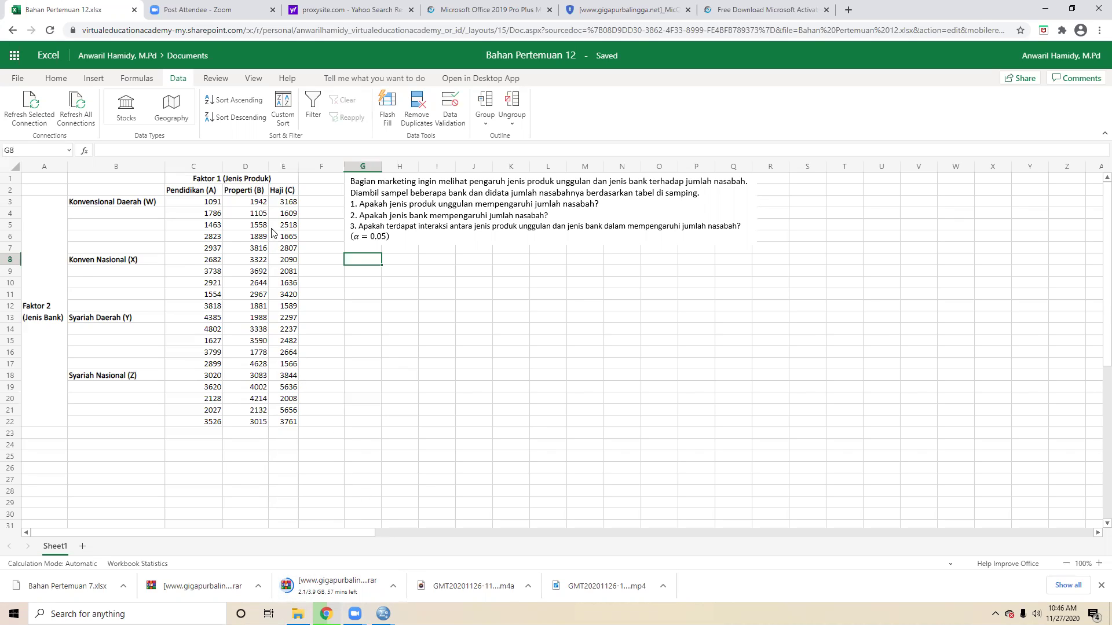
# - Copy the Pendidikan (A) values for Konvensional Daerah (W), cells C3 to C7, from the Excel sheet
pyautogui.moveTo(382, 613)
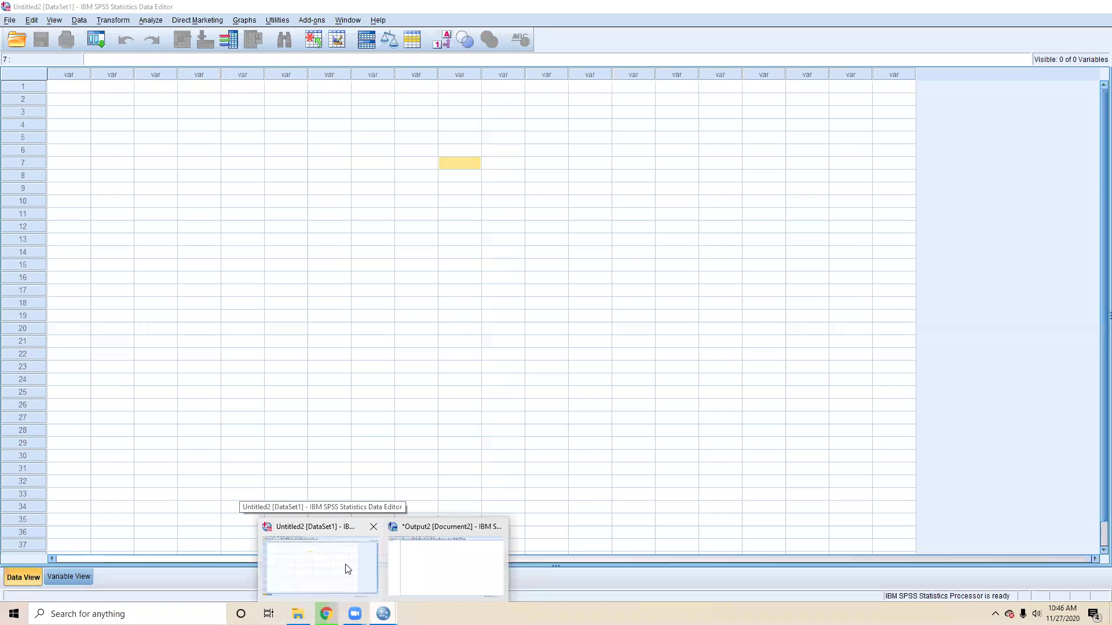
pyautogui.click(346, 569)
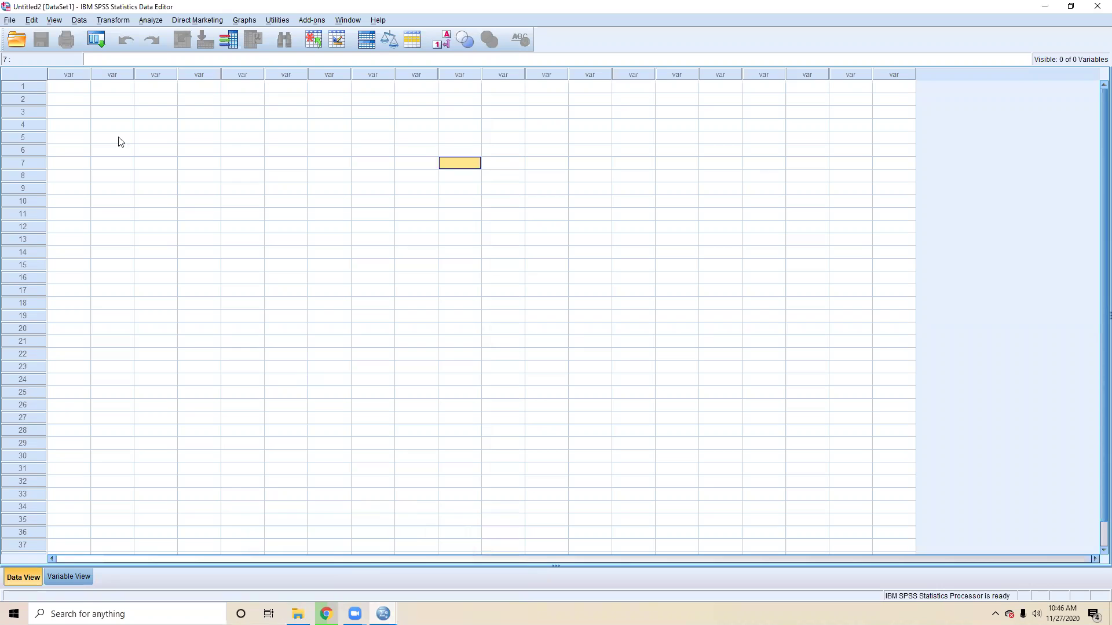
pyautogui.click(68, 89)
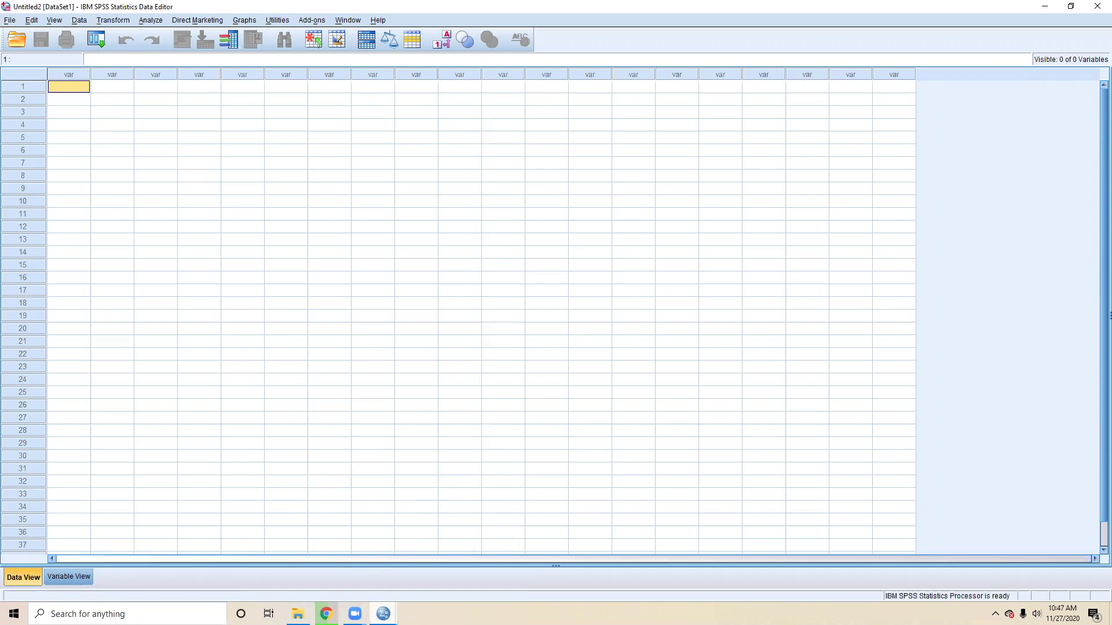
pyautogui.moveTo(330, 613)
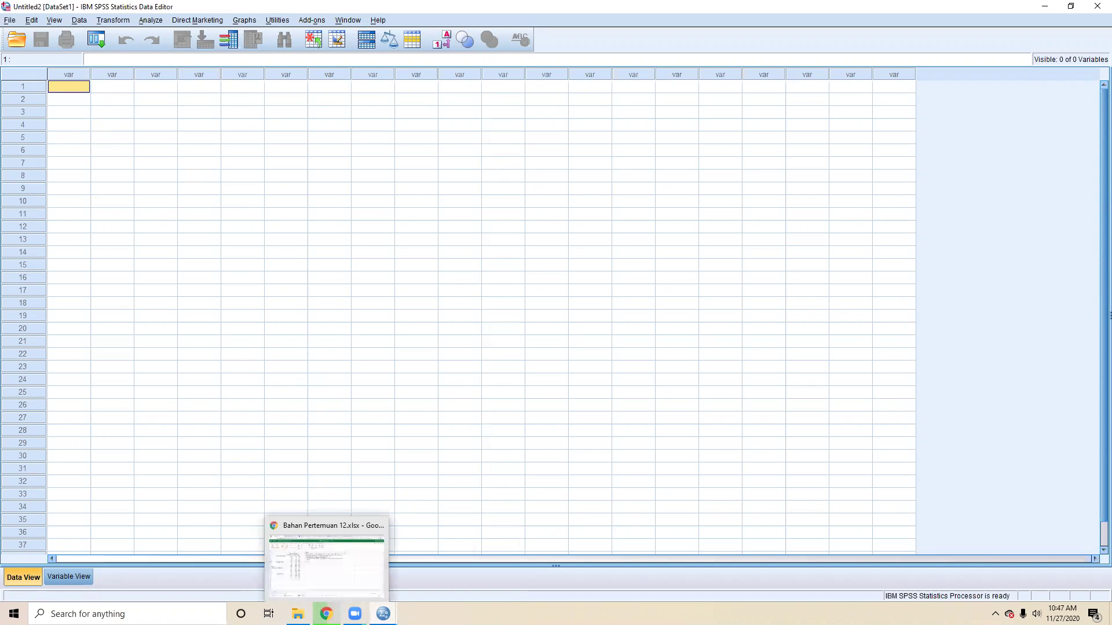
pyautogui.click(337, 572)
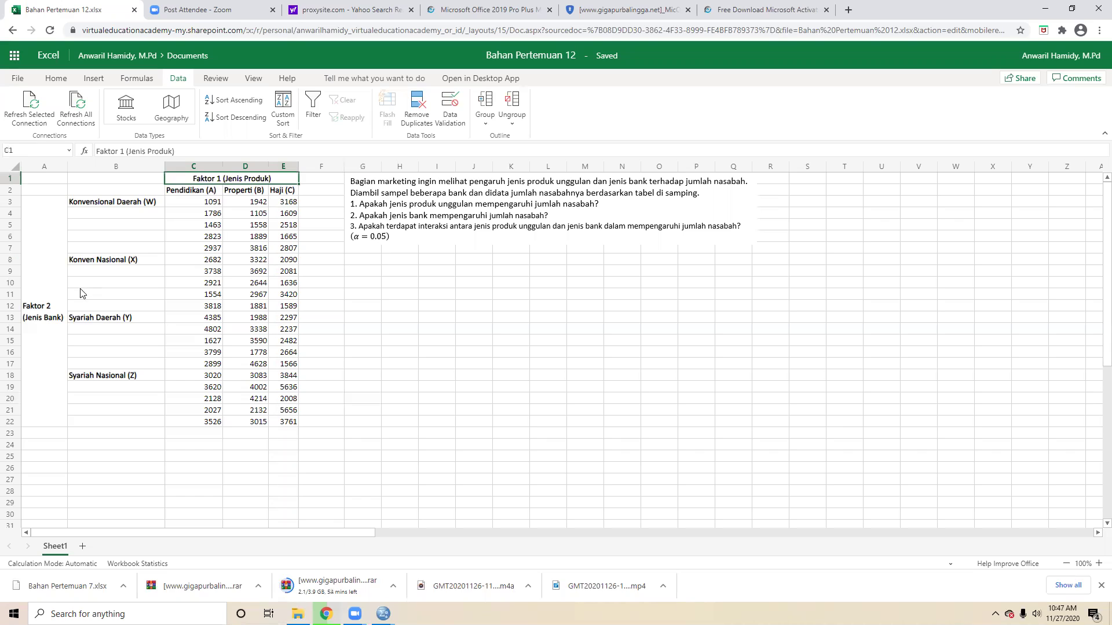
pyautogui.click(49, 312)
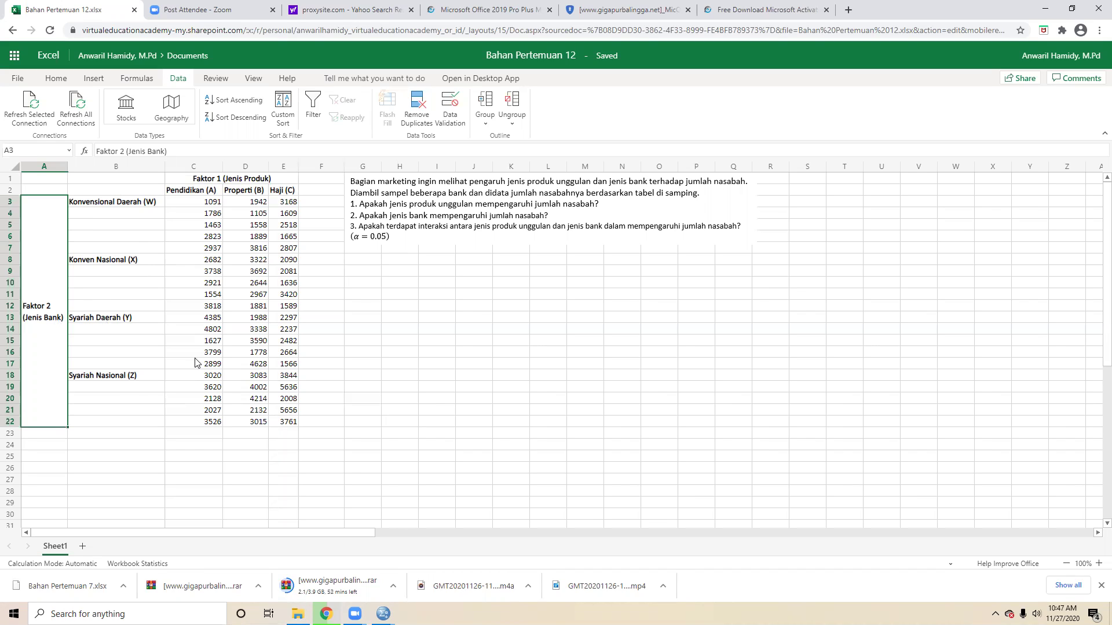
pyautogui.click(210, 204)
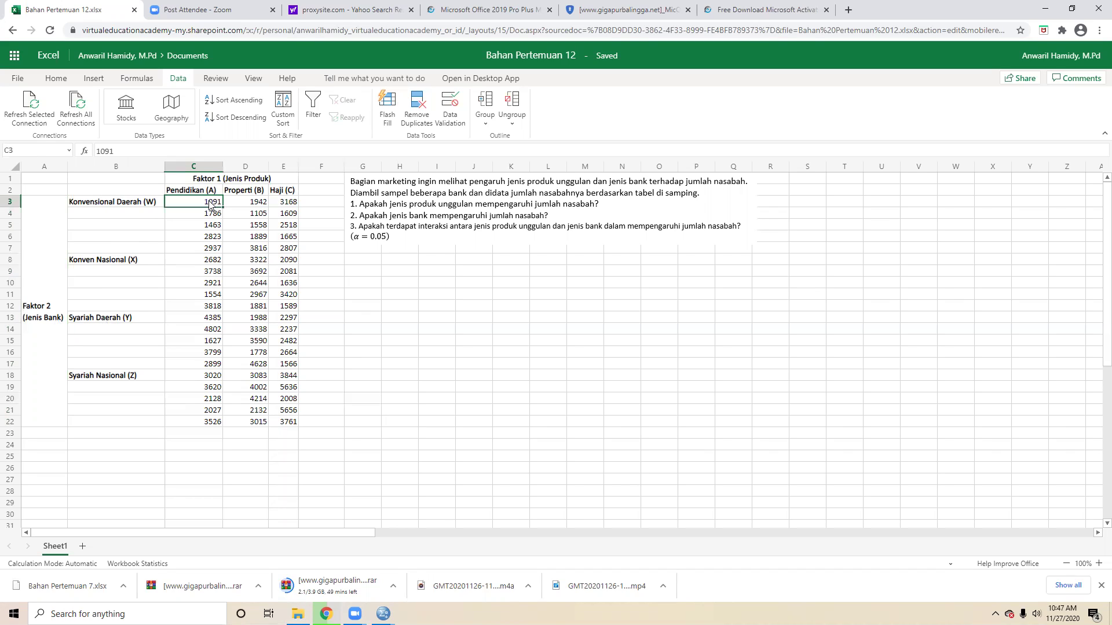
pyautogui.moveTo(210, 205); pyautogui.dragTo(214, 250)
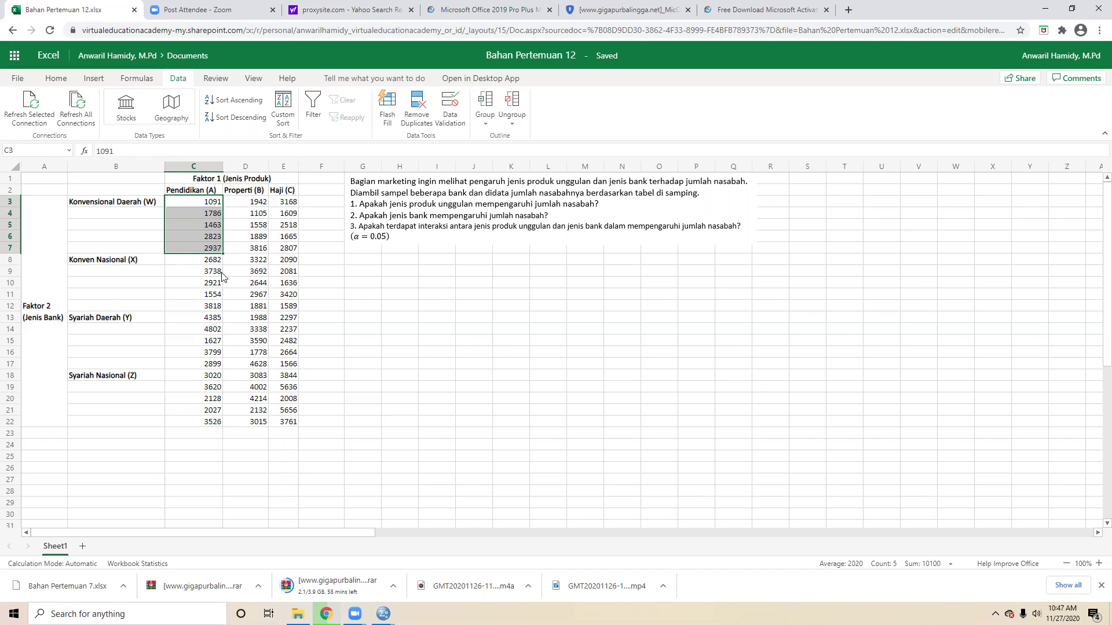
pyautogui.hotkey('ctrl', 'c')
# - Switch to the SPSS Data Editor and paste the copied values into the first column, starting at row 1
pyautogui.moveTo(384, 614)
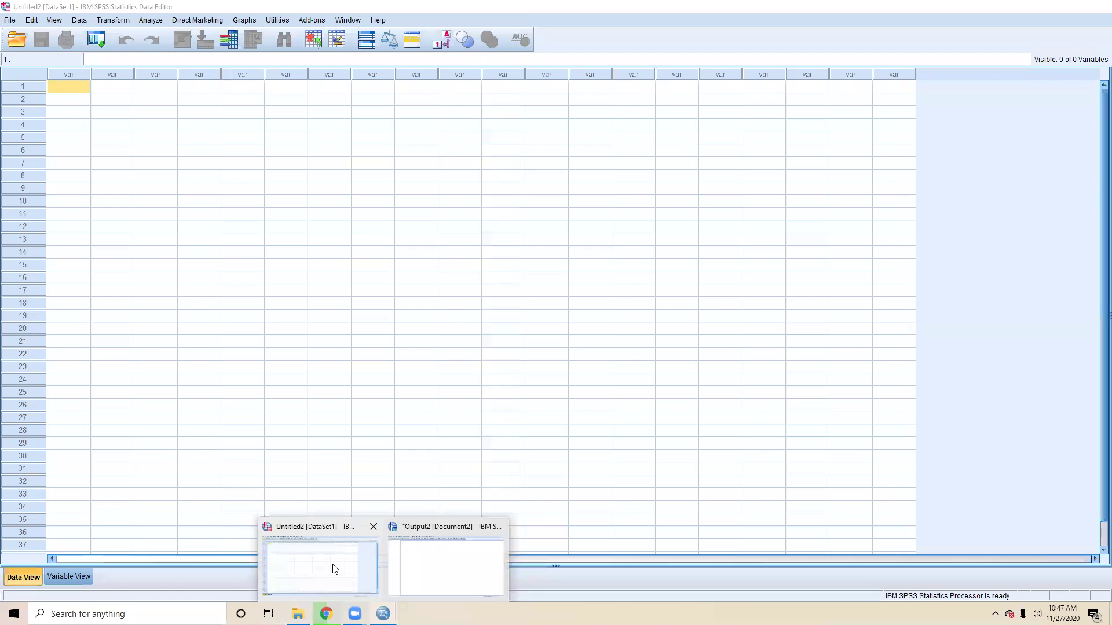
pyautogui.click(335, 569)
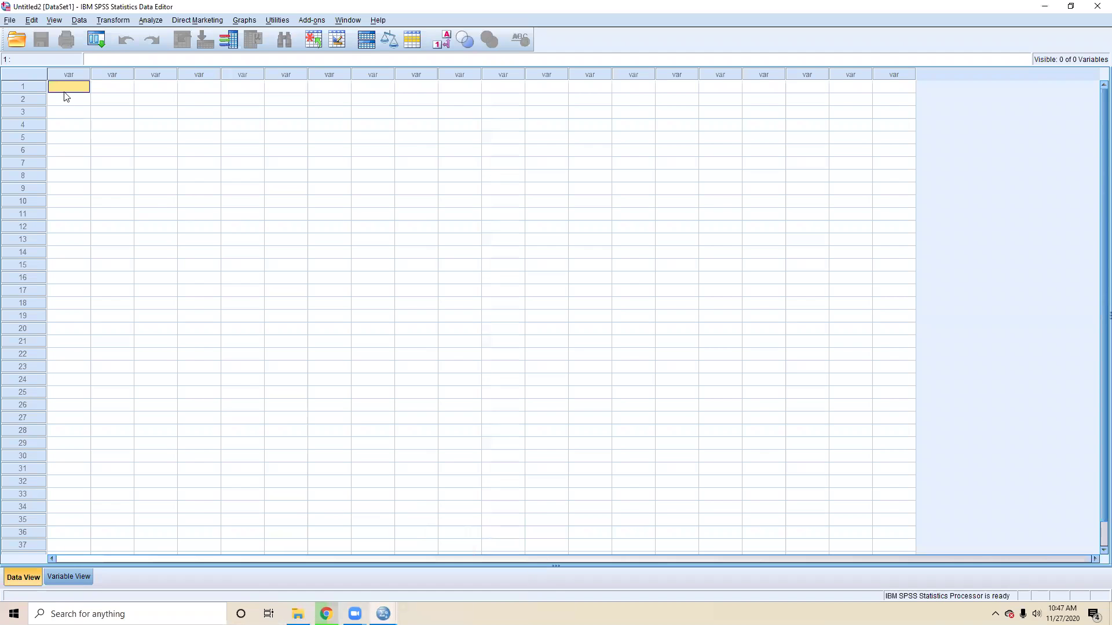
pyautogui.rightClick(65, 91)
pyautogui.click(87, 129)
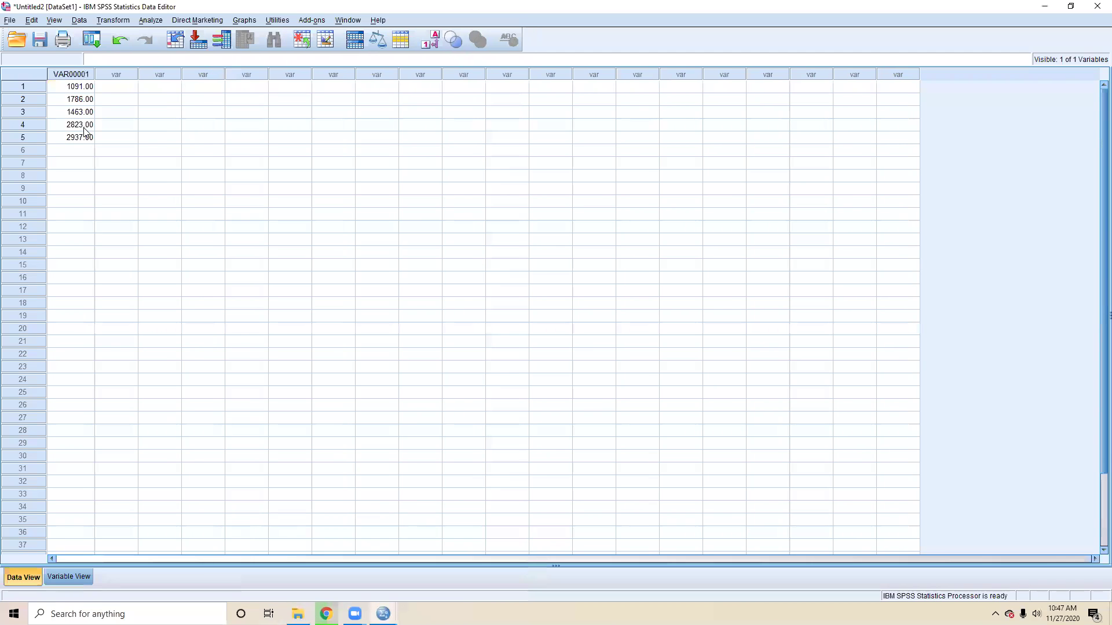
# - Fill rows 1 to 5 of the second column with the code 1 by copying the first entry down
pyautogui.click(114, 90)
pyautogui.moveTo(326, 614)
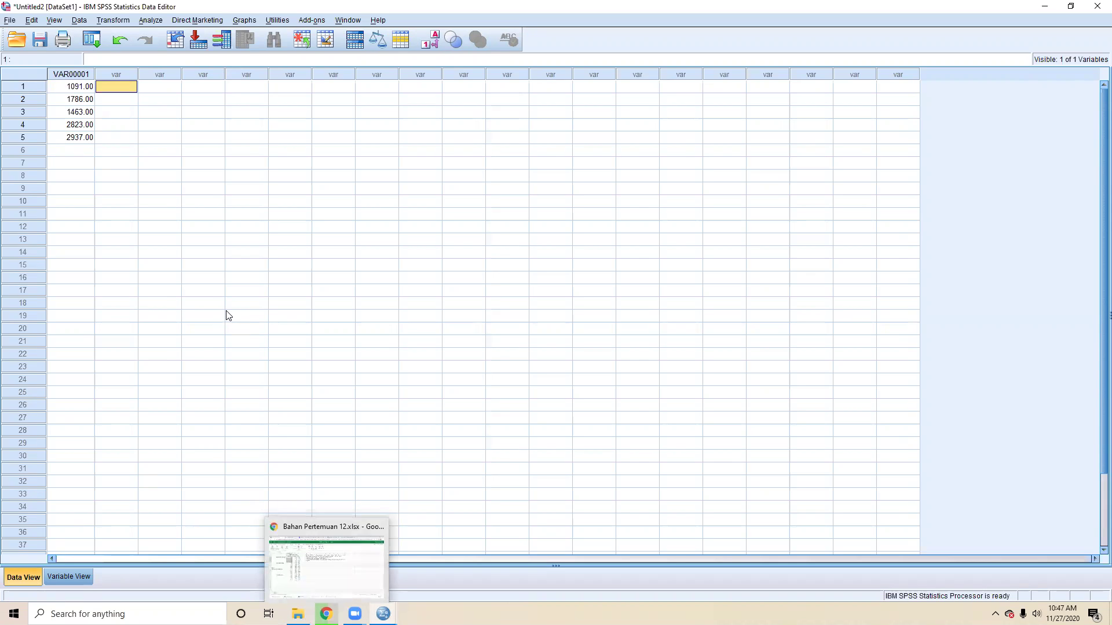
pyautogui.write('1')
pyautogui.click(110, 141)
pyautogui.click(132, 89)
pyautogui.rightClick(130, 85)
pyautogui.click(141, 107)
pyautogui.moveTo(139, 99); pyautogui.dragTo(133, 137)
pyautogui.rightClick(133, 137)
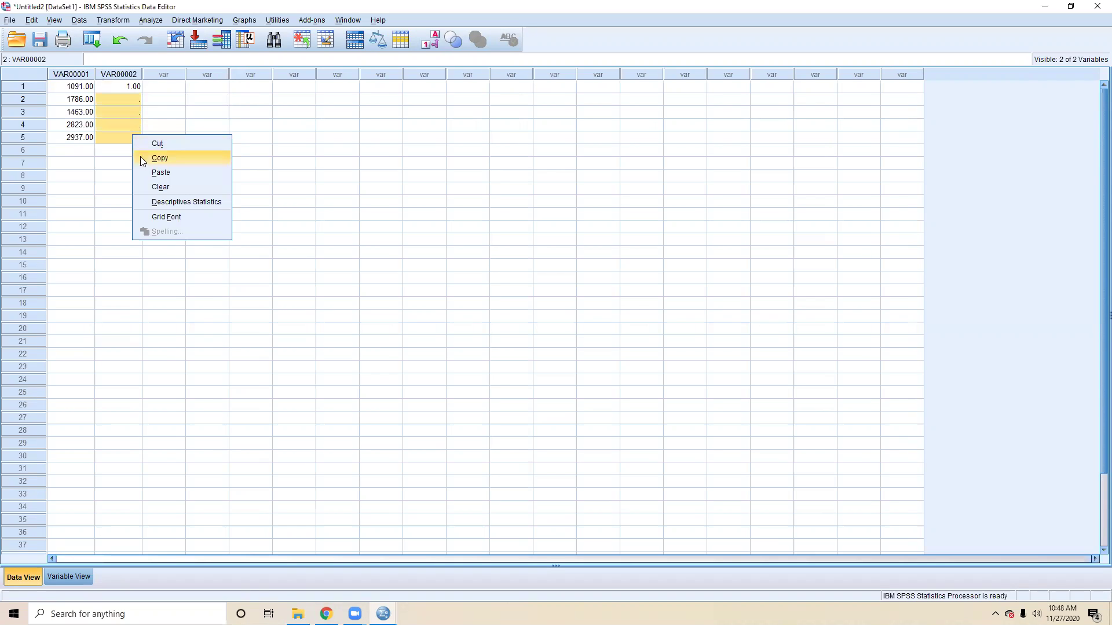
pyautogui.click(153, 172)
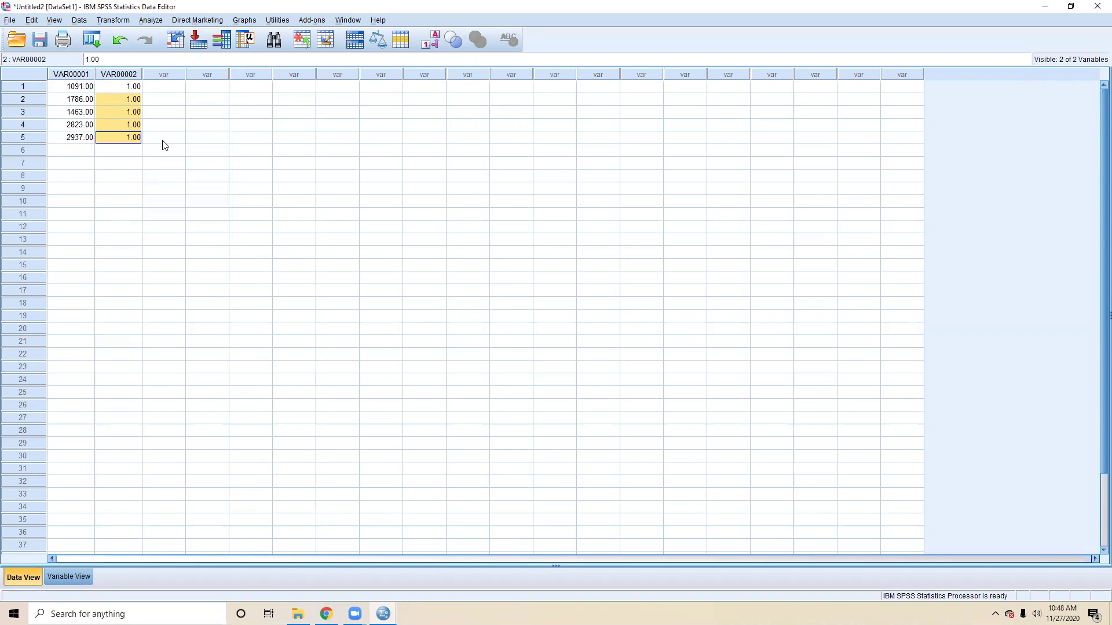
# - Check the bank-type factor in Excel and fill rows 1 to 5 of the third SPSS column with the code 1
pyautogui.click(158, 90)
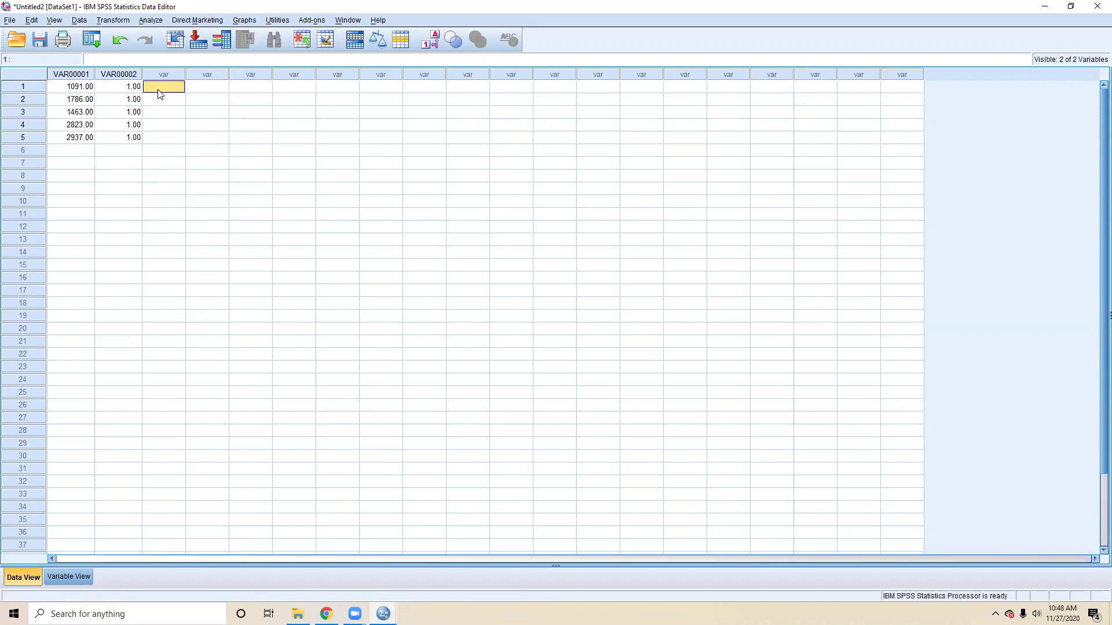
pyautogui.click(82, 89)
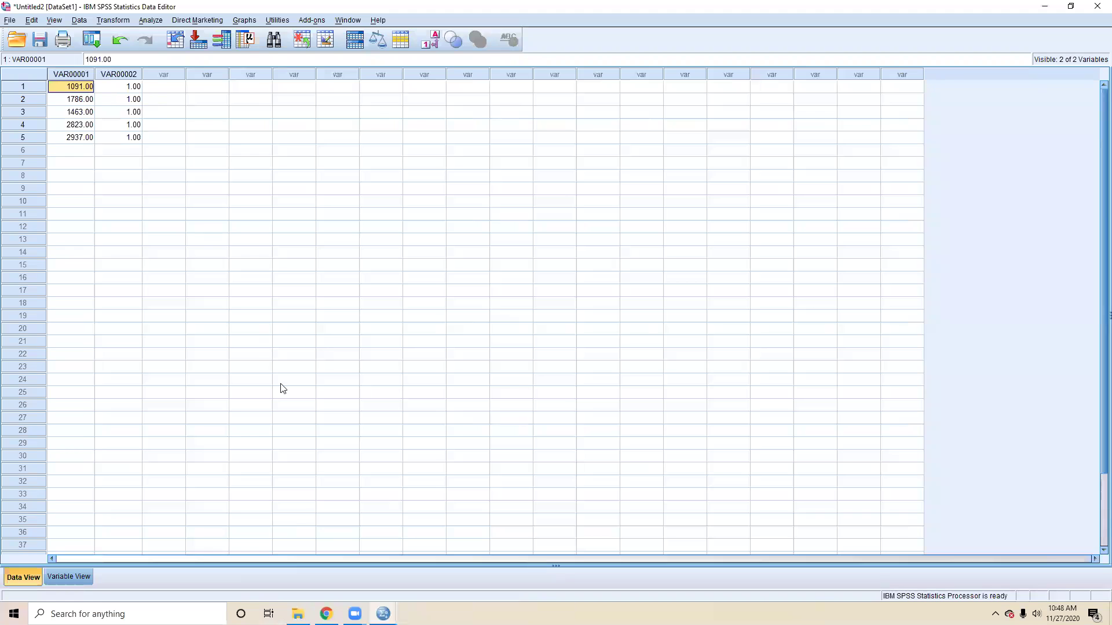
pyautogui.click(326, 614)
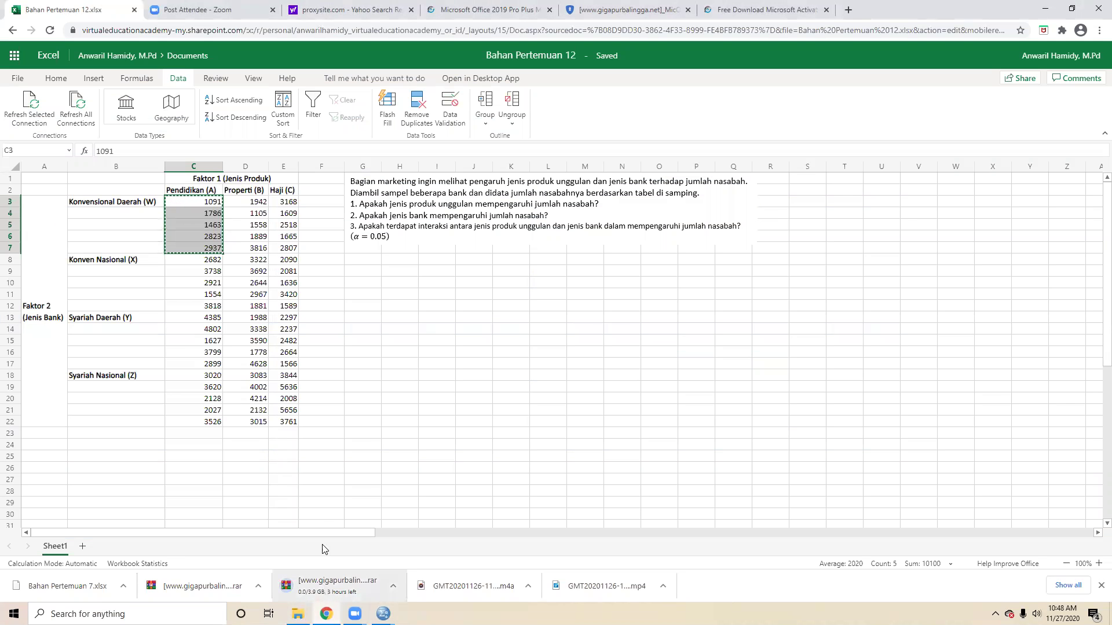
pyautogui.moveTo(383, 614)
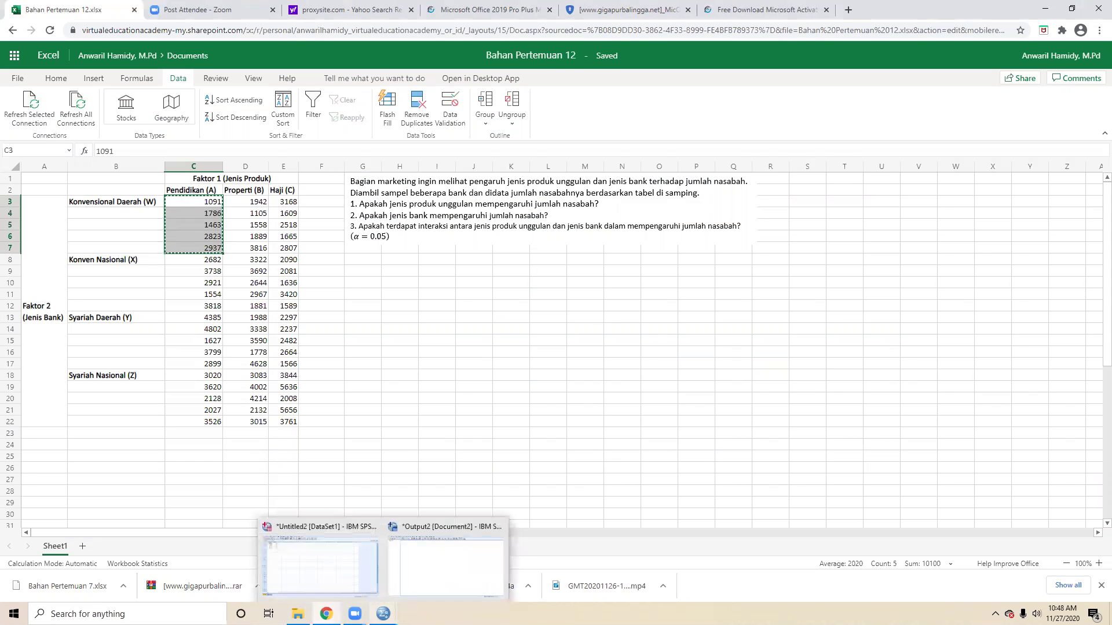
pyautogui.click(363, 561)
pyautogui.click(173, 88)
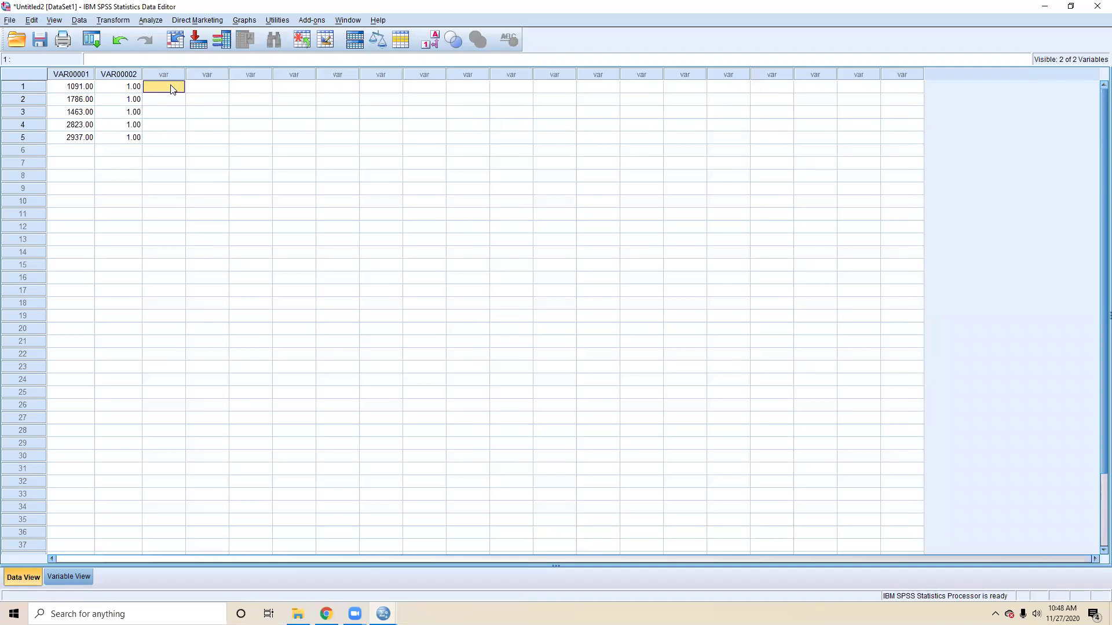
pyautogui.write('1')
pyautogui.press('Return')
pyautogui.click(173, 88)
pyautogui.rightClick(173, 88)
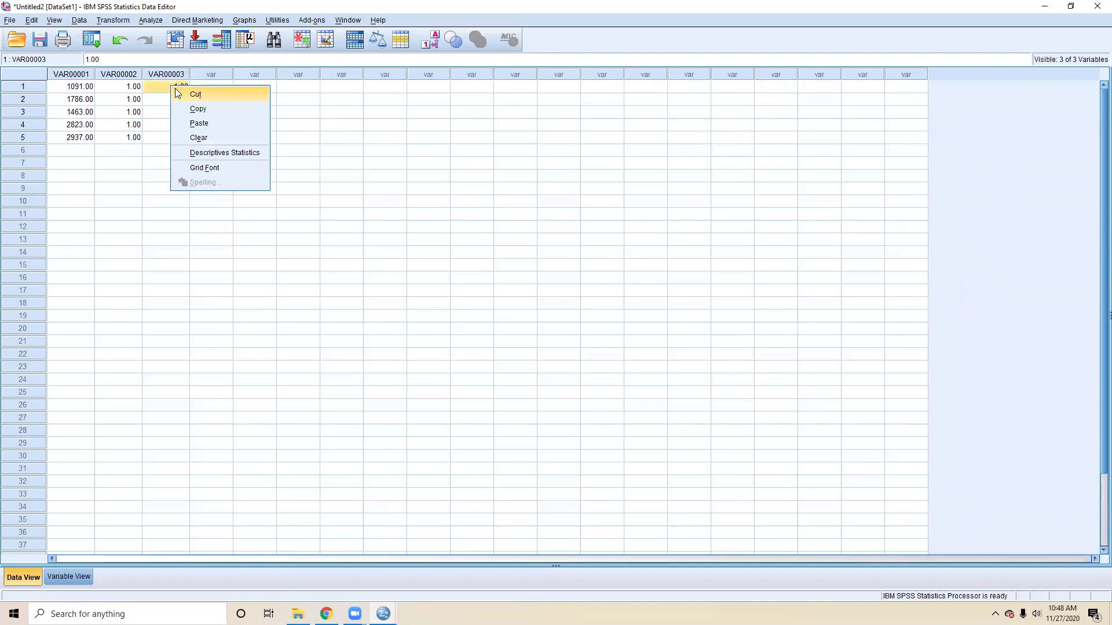
pyautogui.click(197, 109)
pyautogui.moveTo(174, 100); pyautogui.dragTo(176, 141)
pyautogui.rightClick(174, 138)
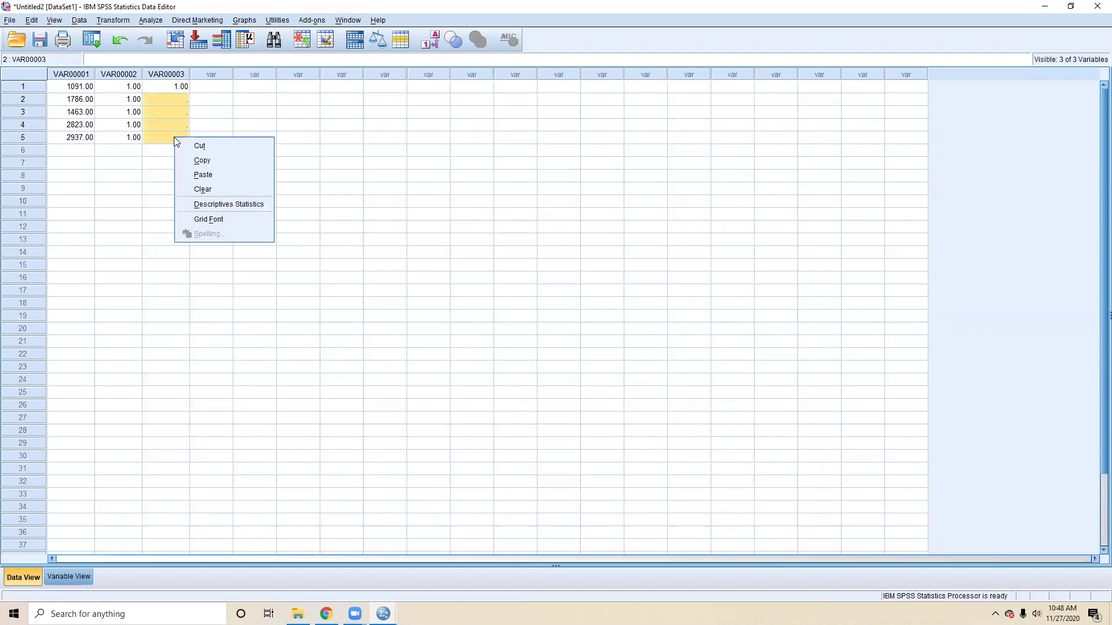
pyautogui.click(186, 172)
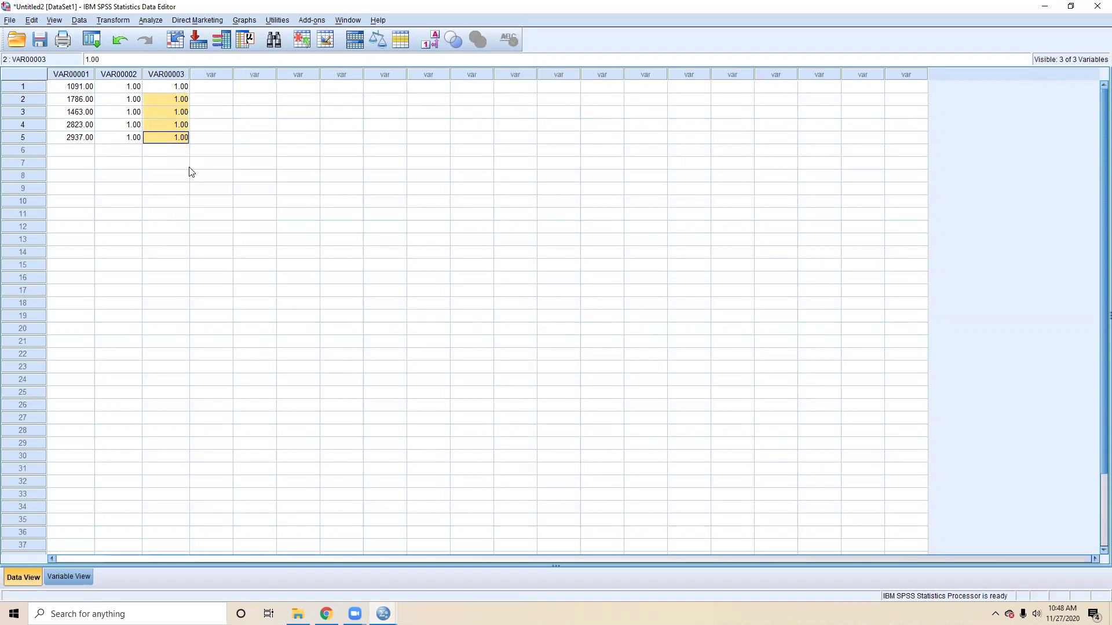
# - Compare the codes in the second and third SPSS columns with the factor groups in the Excel table
pyautogui.click(123, 88)
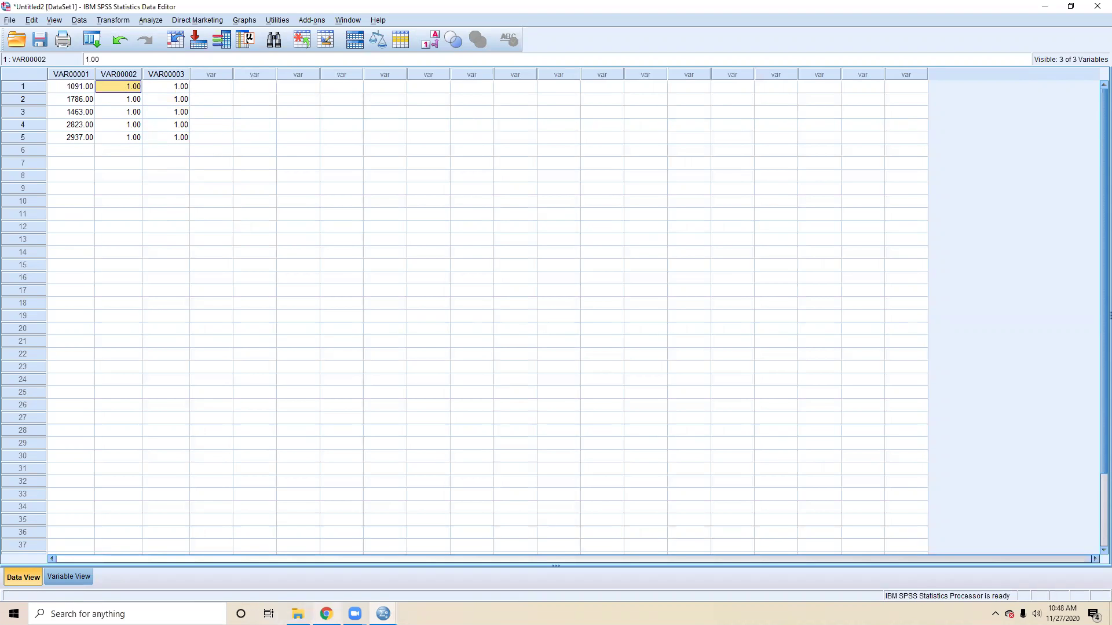
pyautogui.click(326, 613)
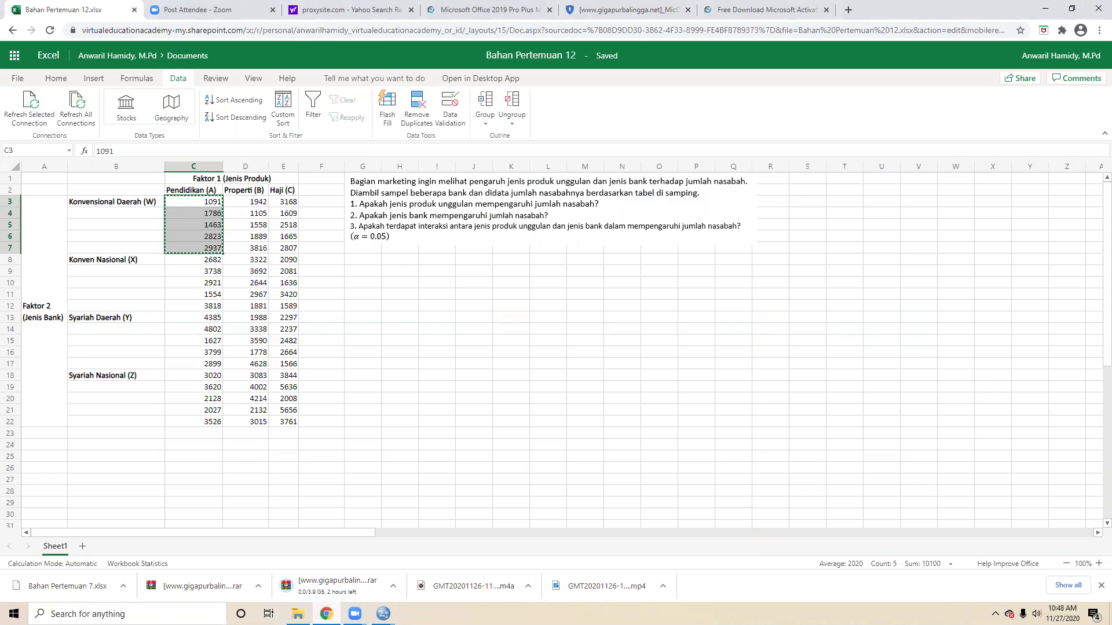
pyautogui.moveTo(383, 612)
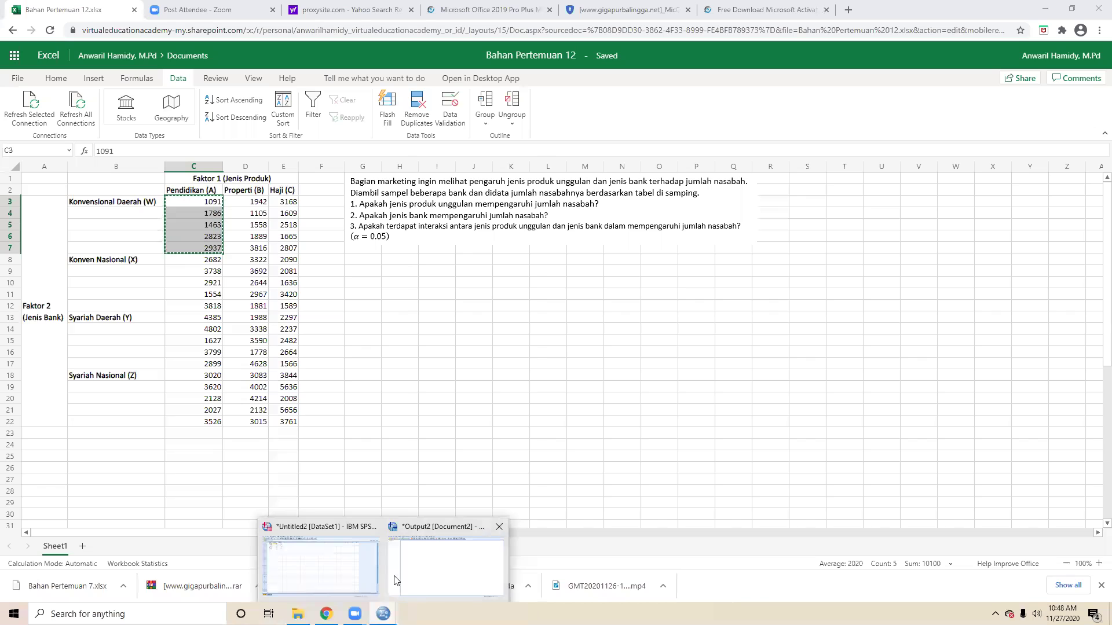
pyautogui.click(359, 571)
pyautogui.click(173, 88)
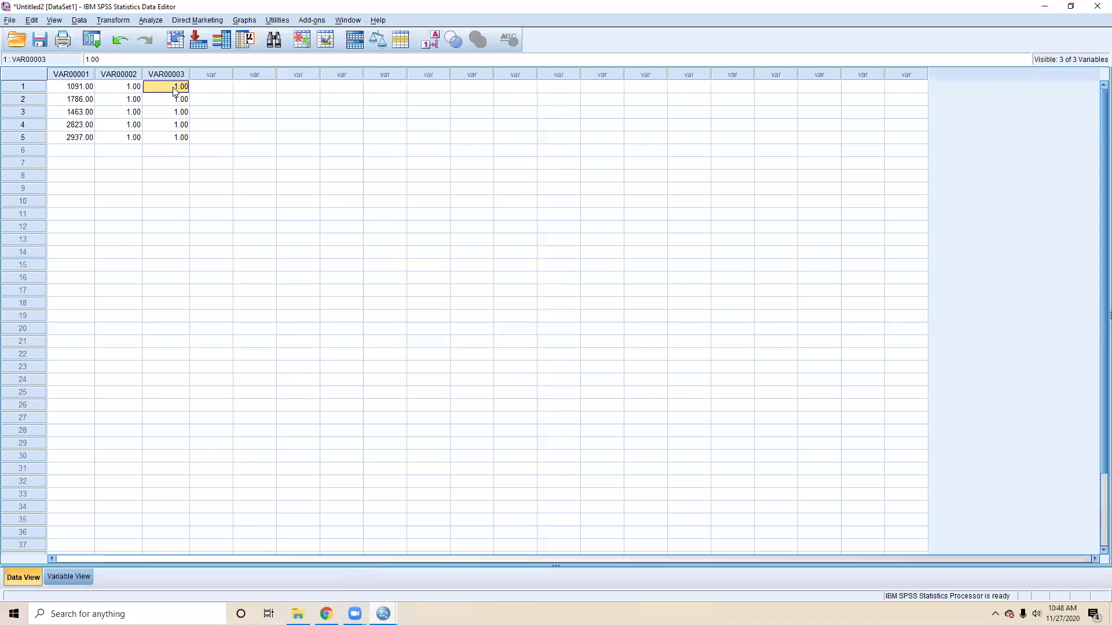
pyautogui.click(172, 139)
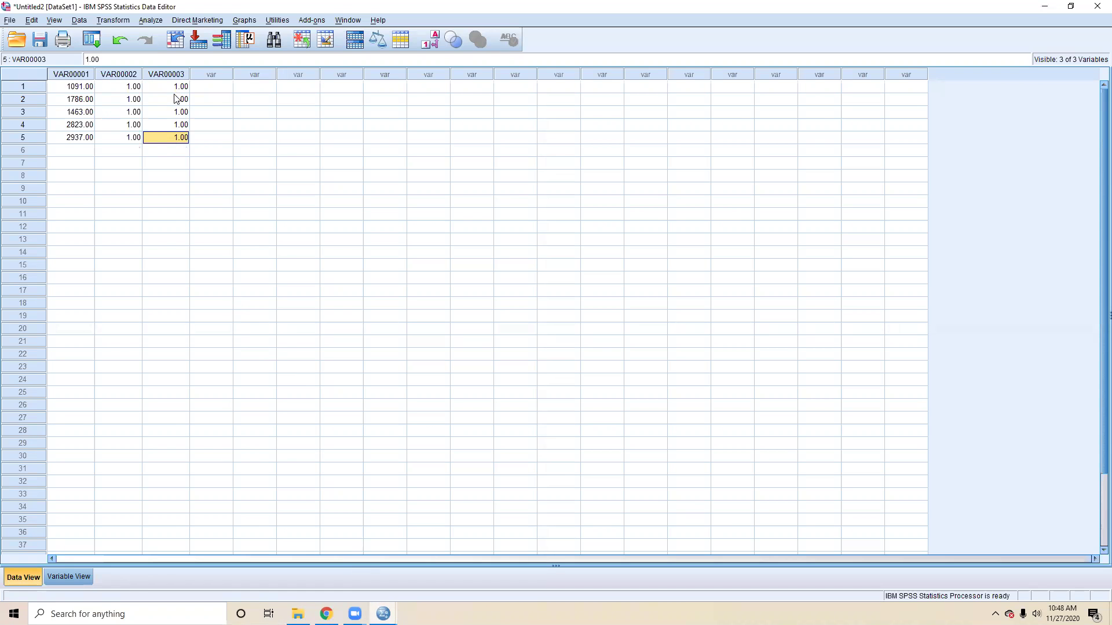
pyautogui.moveTo(173, 91); pyautogui.dragTo(172, 139)
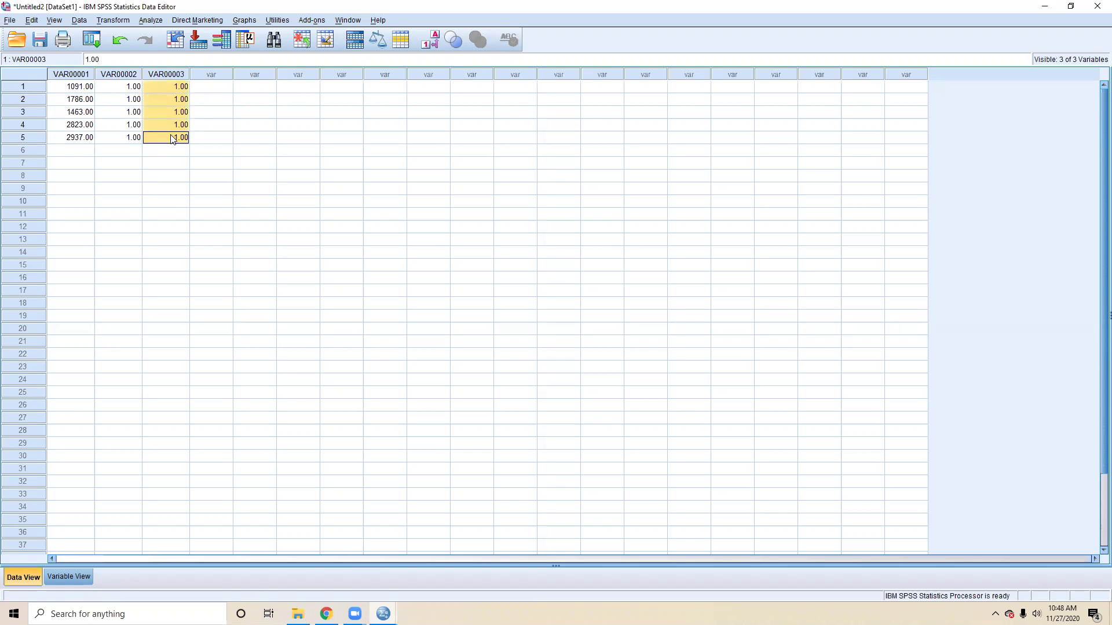
# - Check the bank-type groups in the Excel table, then review each of the three data columns in the SPSS Data Editor
pyautogui.click(326, 613)
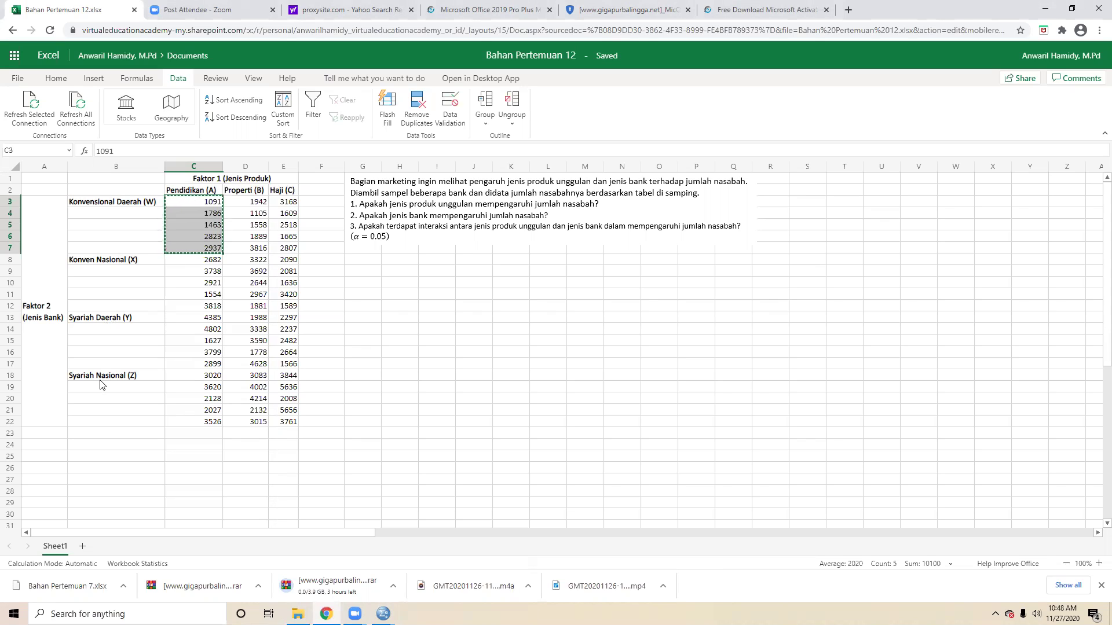
pyautogui.click(383, 614)
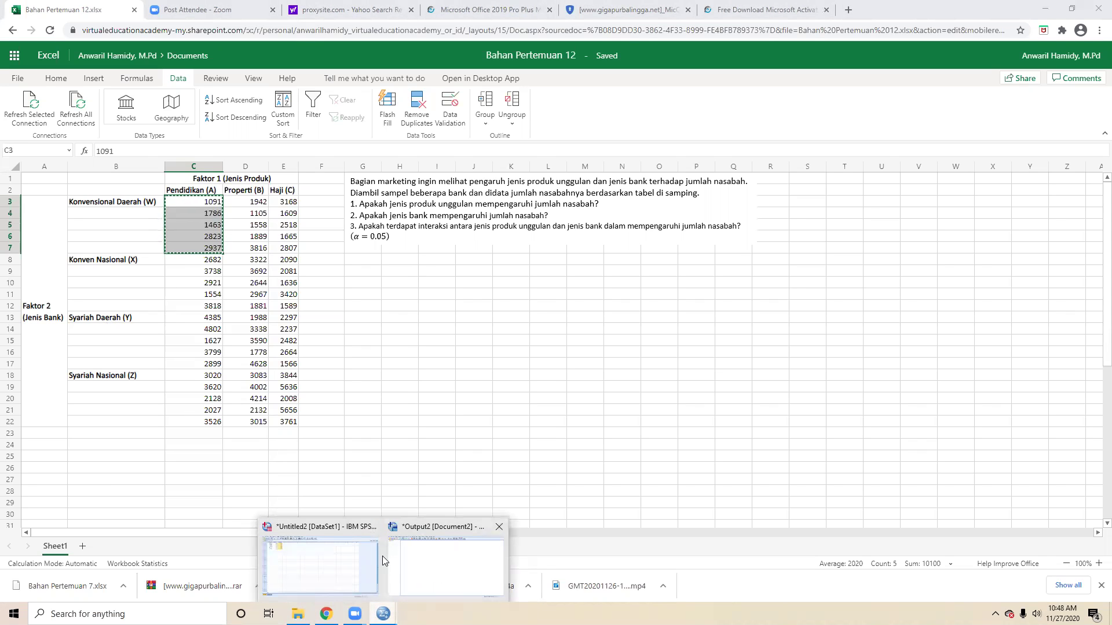
pyautogui.click(330, 524)
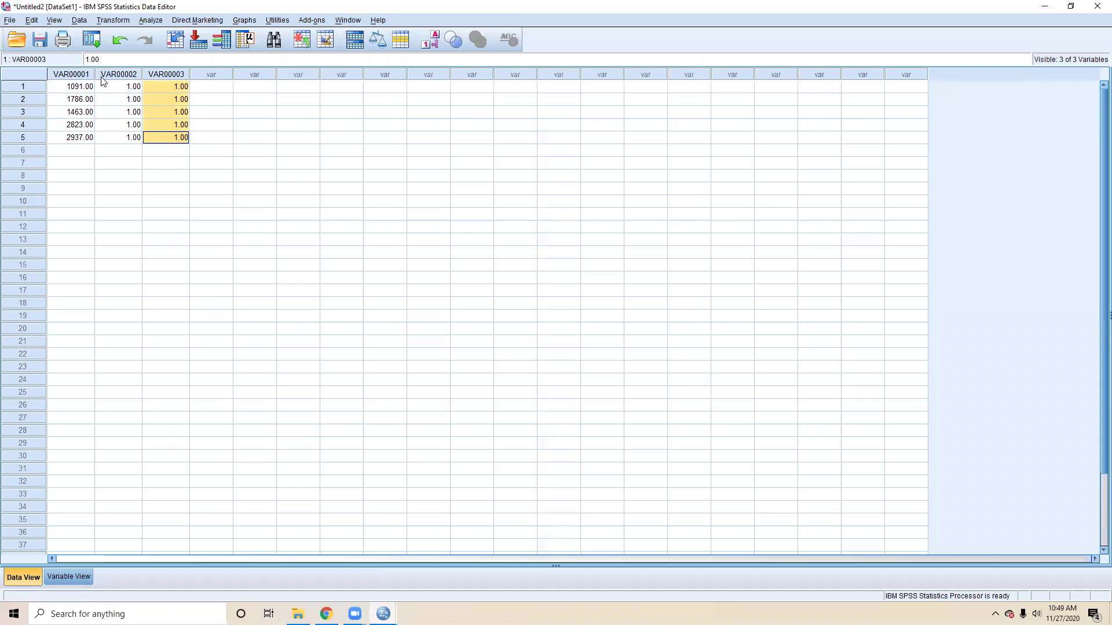
pyautogui.click(79, 74)
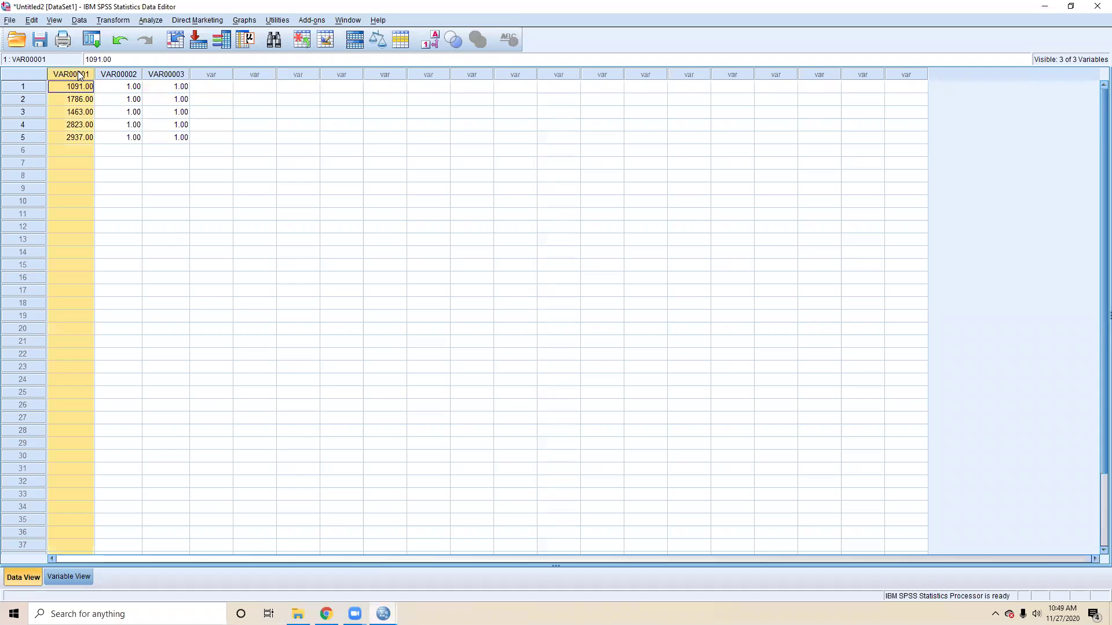
pyautogui.click(126, 77)
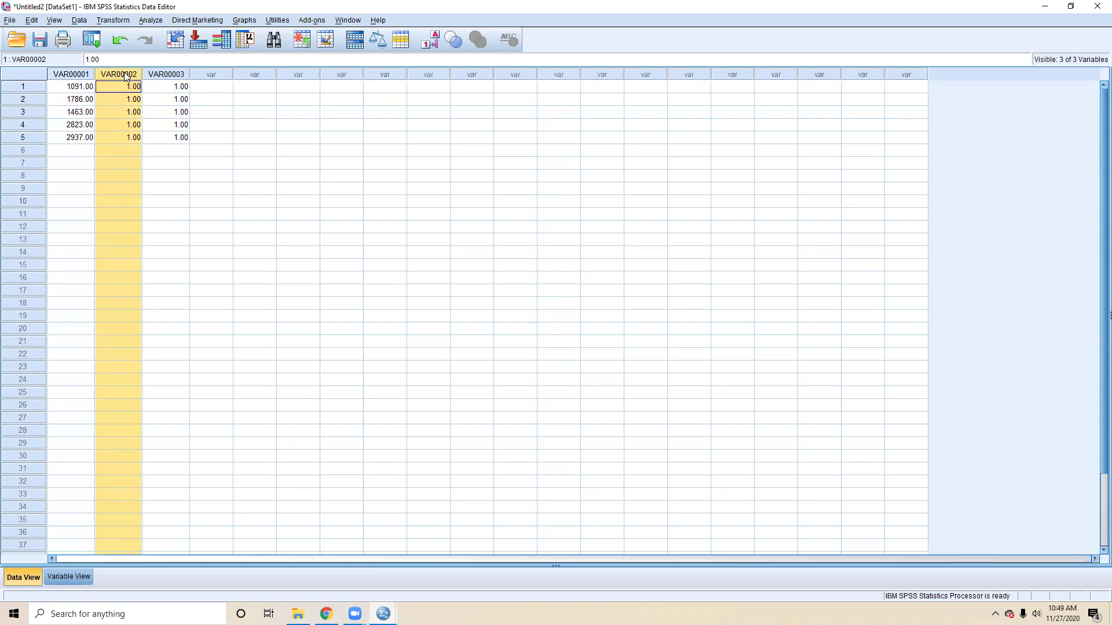
pyautogui.click(165, 75)
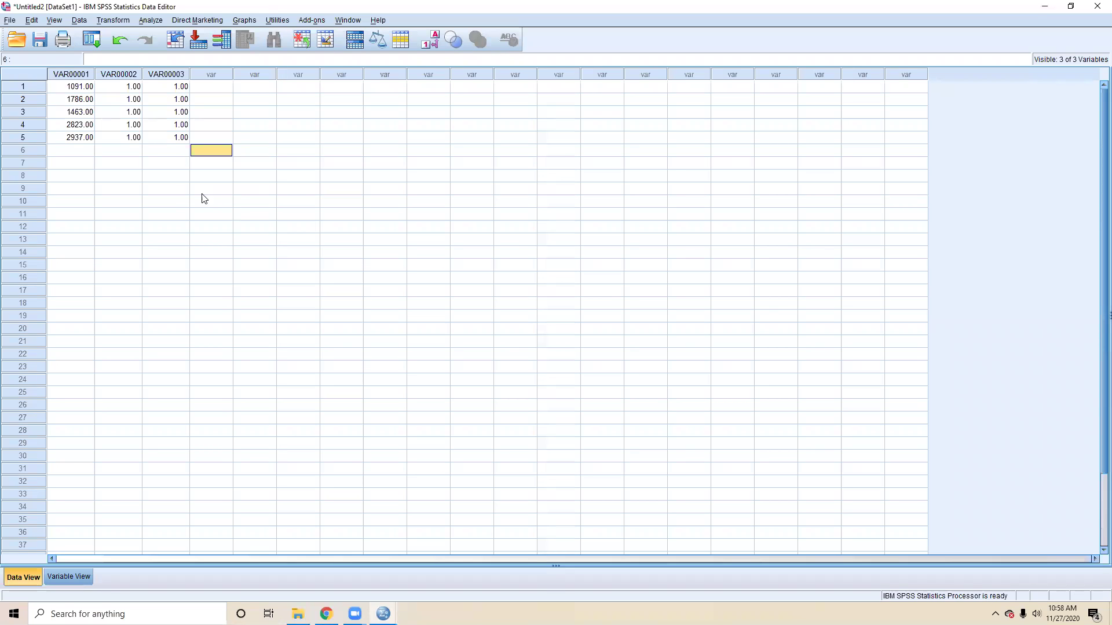
pyautogui.click(75, 76)
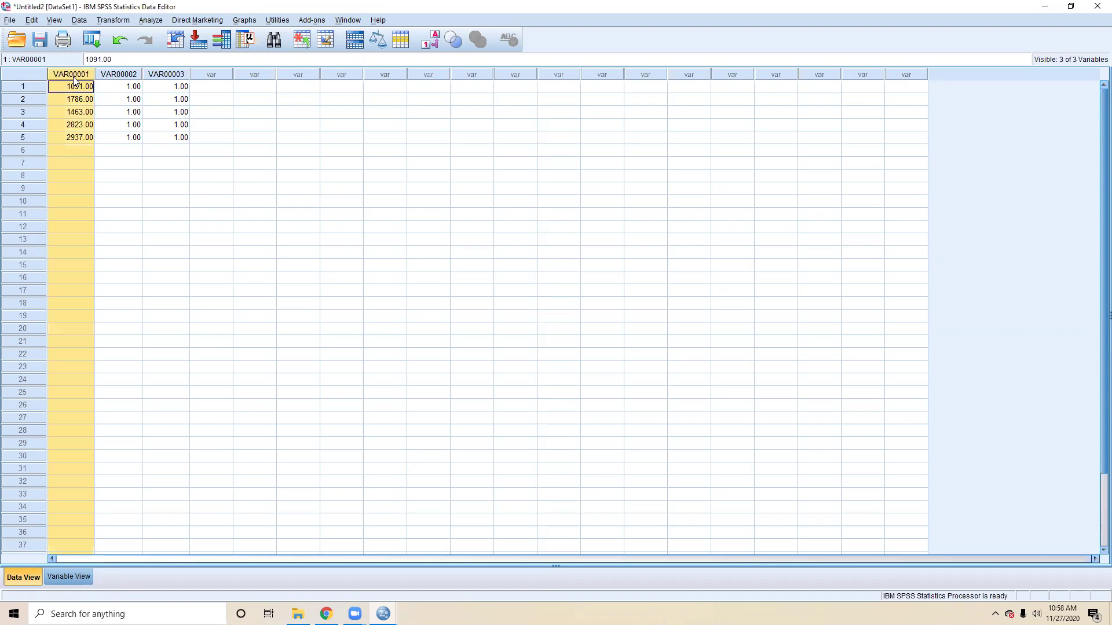
pyautogui.click(119, 75)
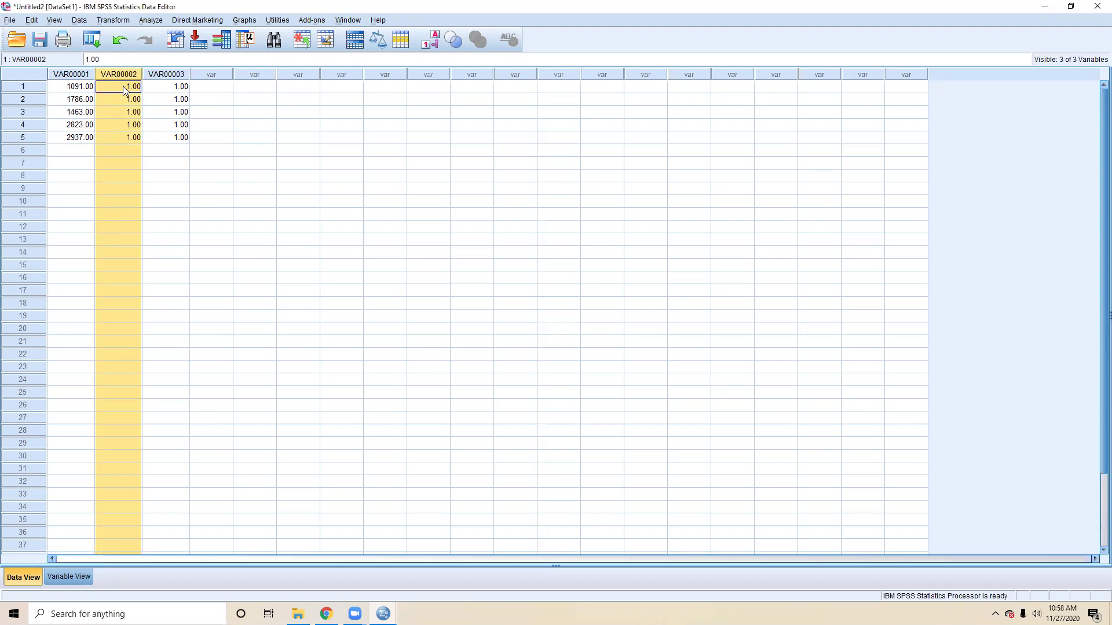
pyautogui.click(155, 76)
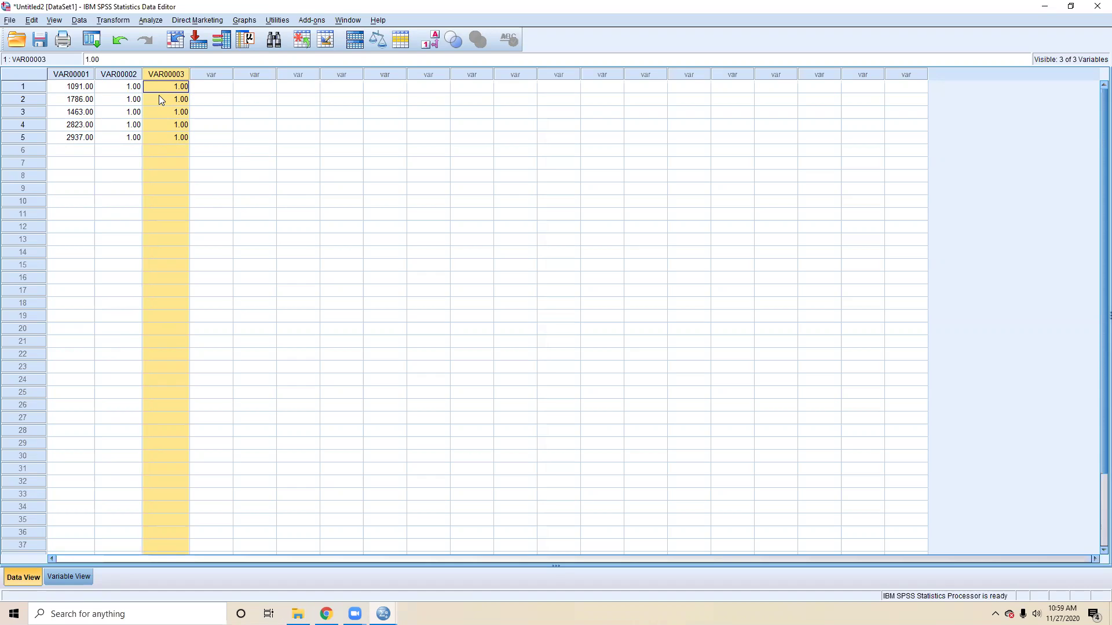
# - Copy the five Konven Nasional (X) values under Pendidikan (A) from Excel and paste them into the first SPSS column from row 6
pyautogui.click(68, 152)
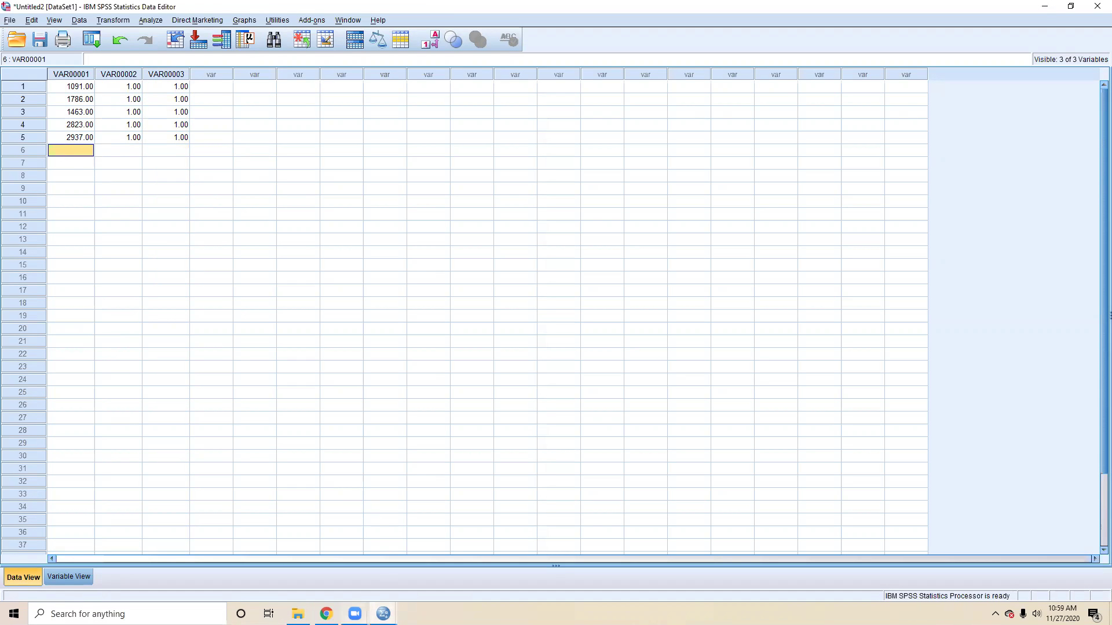
pyautogui.click(326, 614)
pyautogui.moveTo(202, 260); pyautogui.dragTo(203, 310)
pyautogui.hotkey('ctrl', 'c')
pyautogui.moveTo(384, 614)
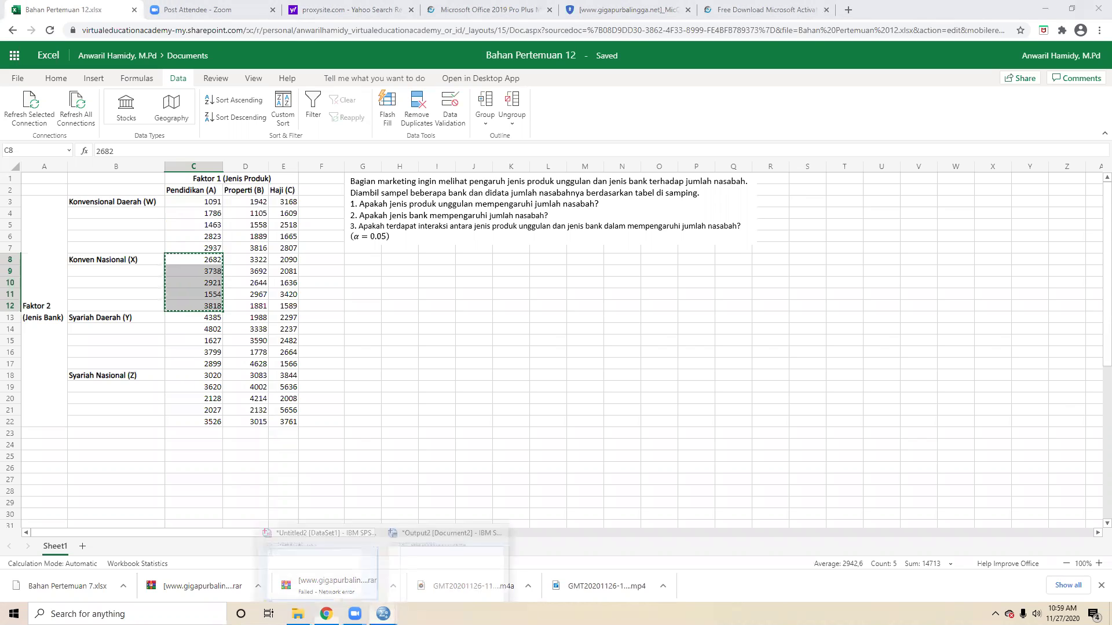
pyautogui.click(359, 557)
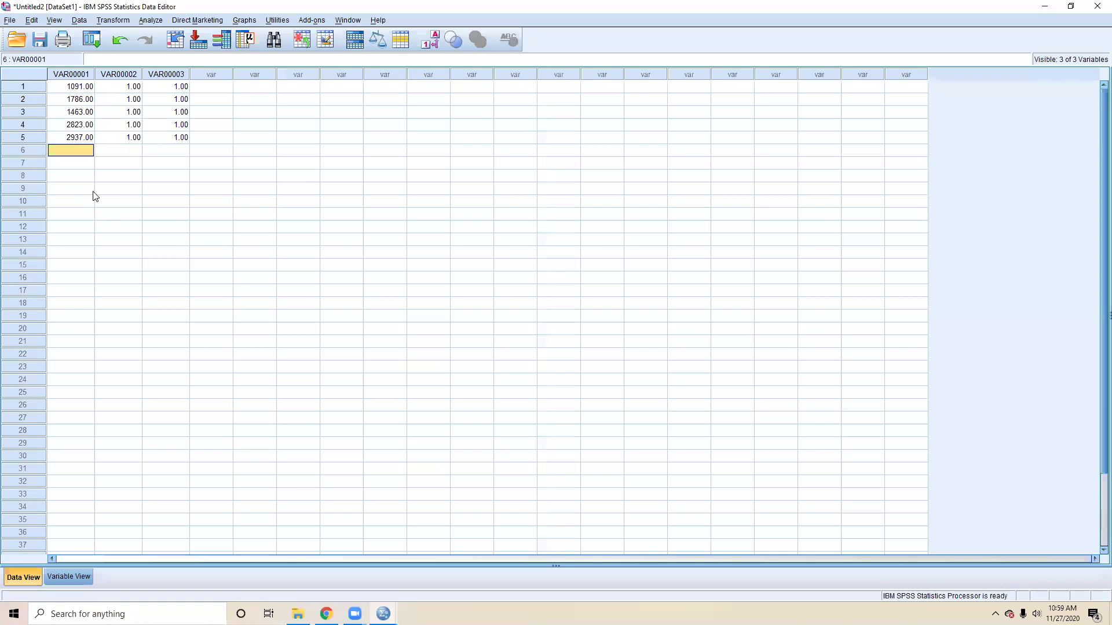
pyautogui.hotkey('ctrl', 'v')
# - Check the product-type column in Excel and fill rows 6 to 10 of the second SPSS column with the code 1
pyautogui.click(118, 155)
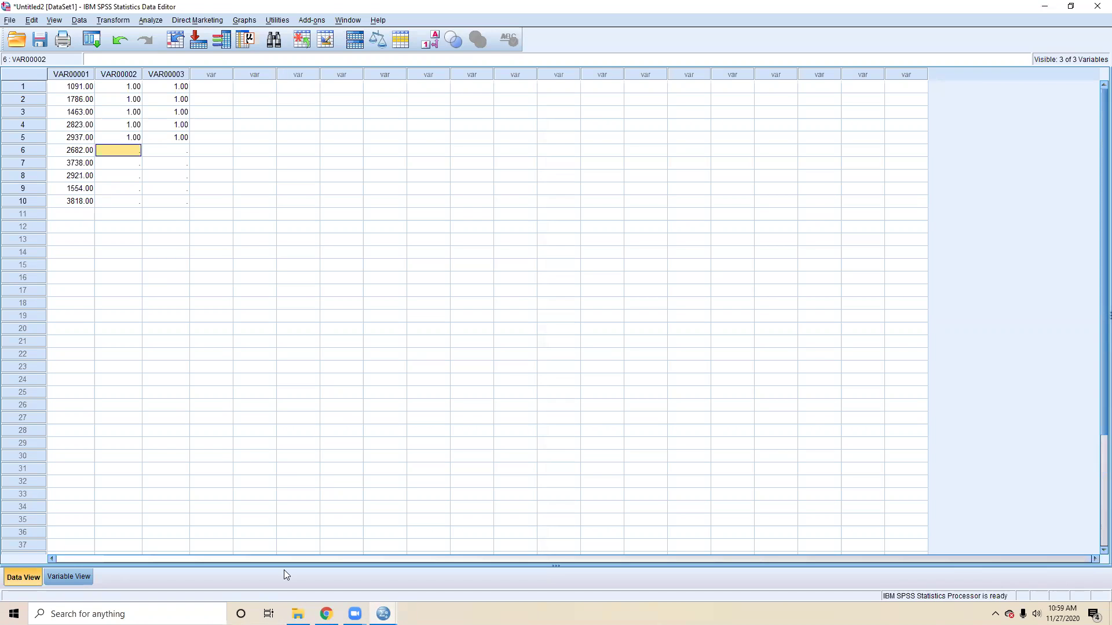
pyautogui.click(326, 613)
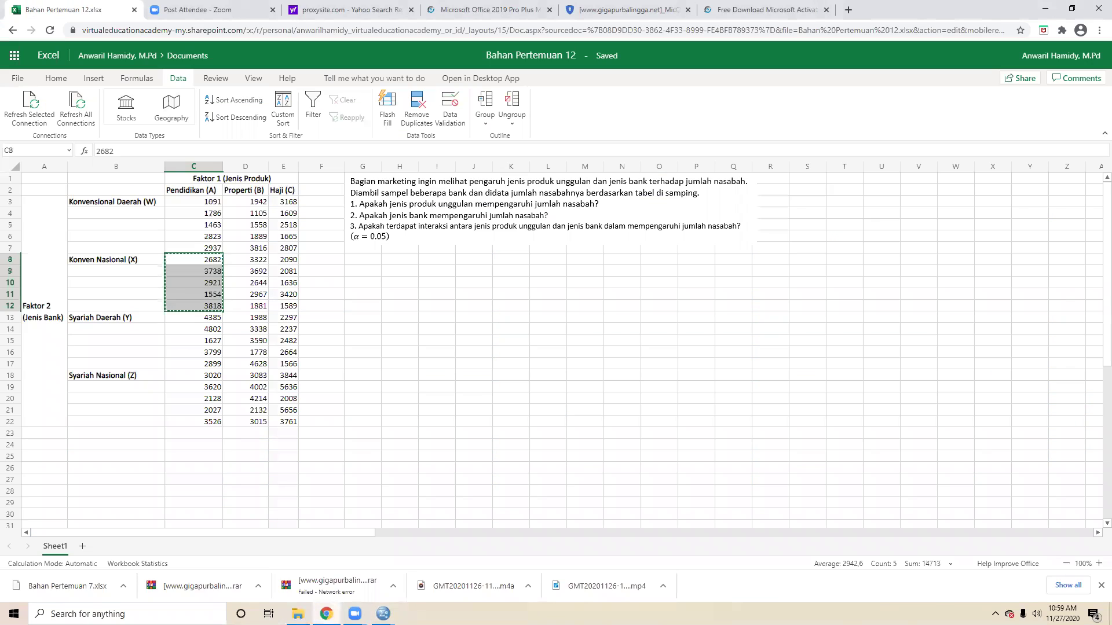
pyautogui.click(194, 166)
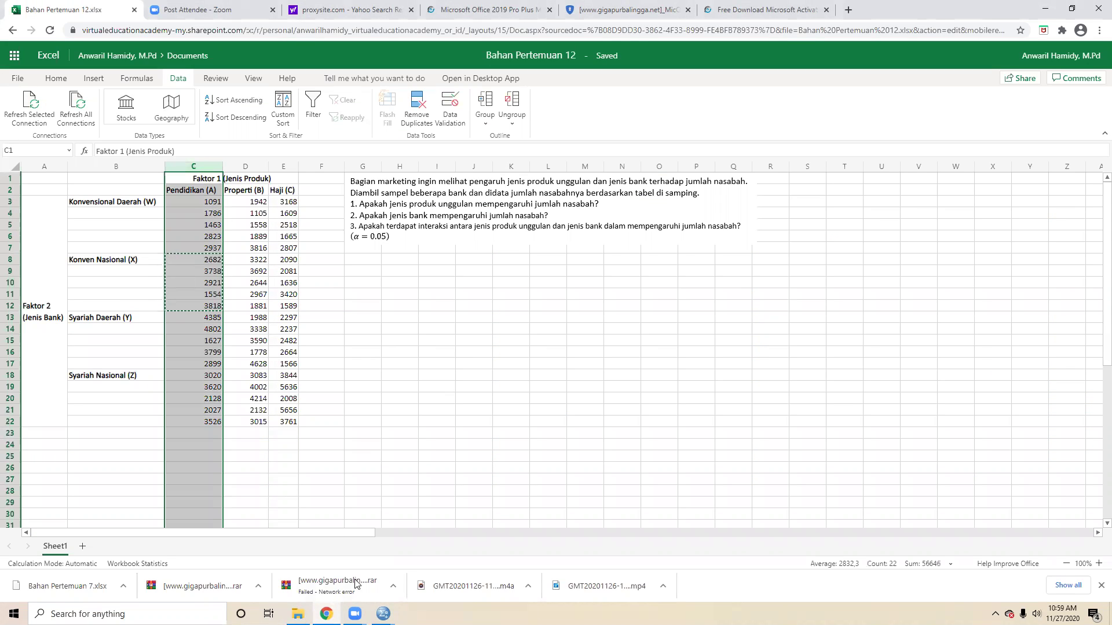
pyautogui.moveTo(383, 613)
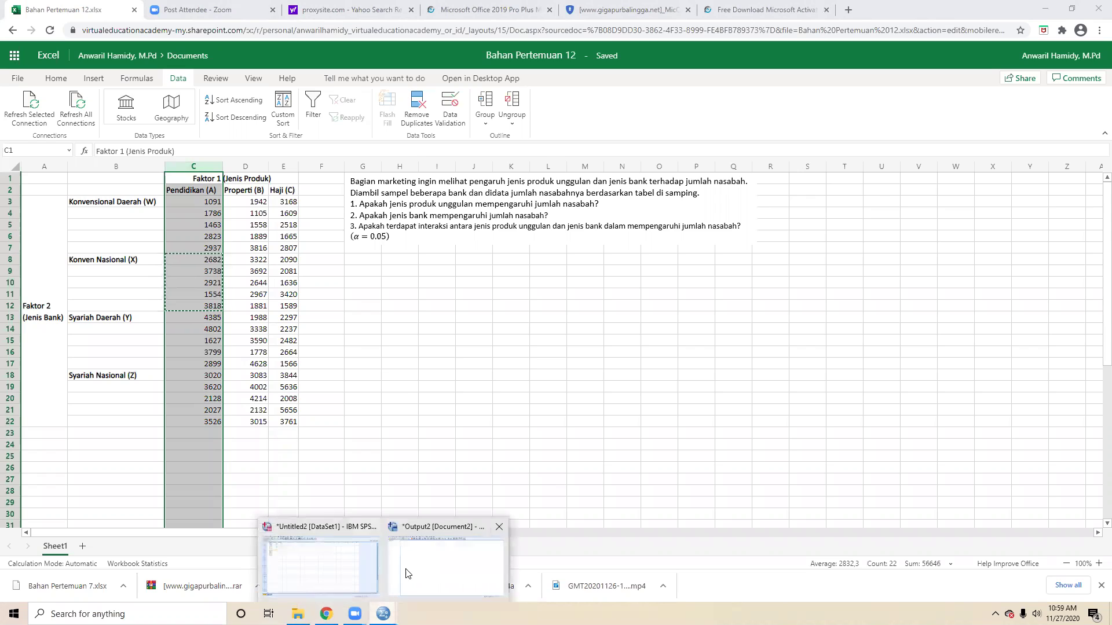
pyautogui.click(320, 565)
pyautogui.click(131, 141)
pyautogui.rightClick(137, 141)
pyautogui.click(145, 165)
pyautogui.moveTo(130, 154); pyautogui.dragTo(131, 199)
pyautogui.rightClick(131, 199)
pyautogui.click(157, 236)
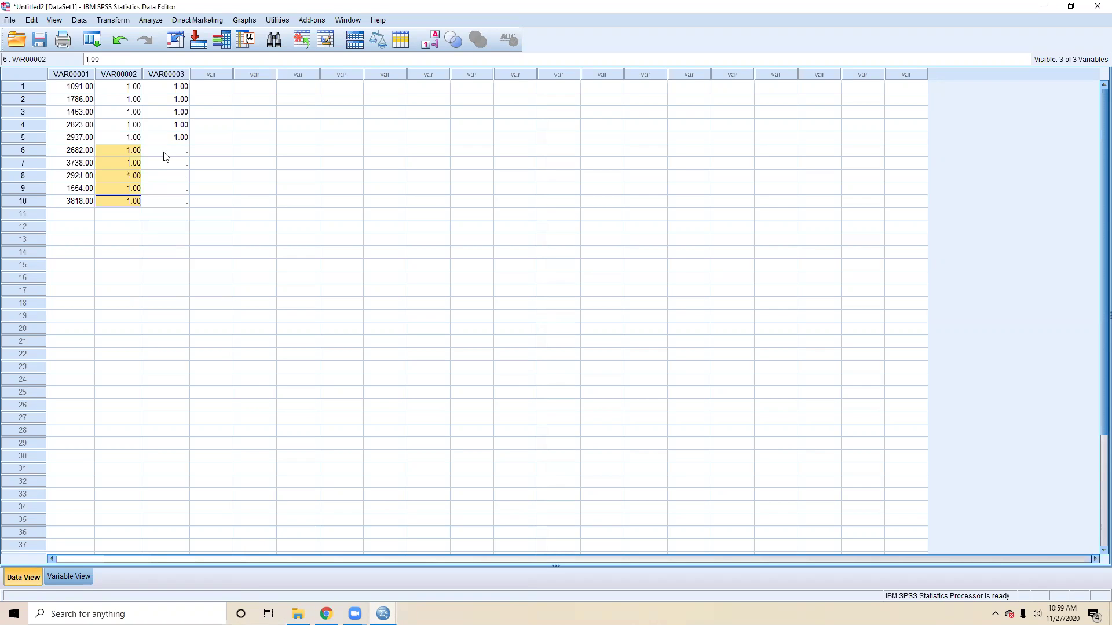
# - Check the Konven Nasional (X) group in Excel and enter its bank-type code 2 in row 6 of the third SPSS column
pyautogui.click(175, 152)
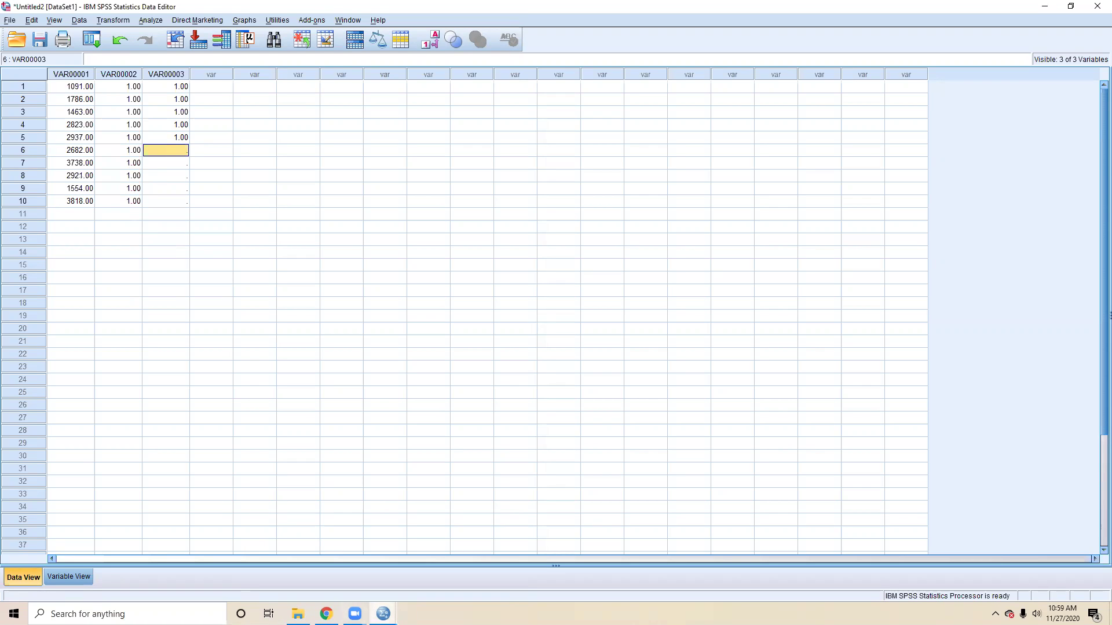
pyautogui.hotkey('alt', 'Tab')
pyautogui.click(124, 260)
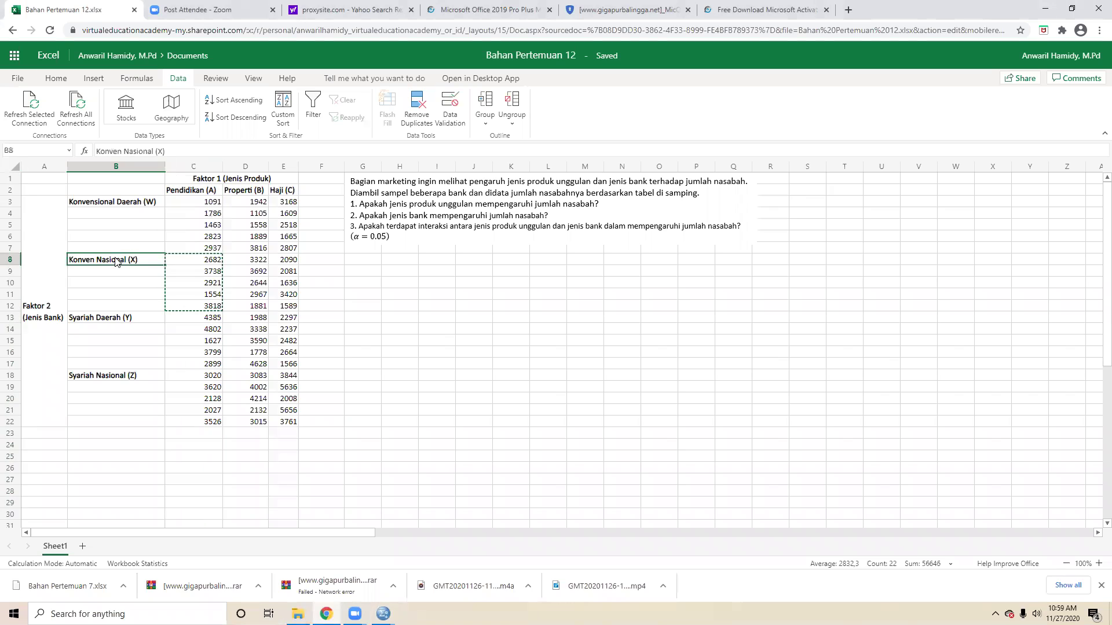
pyautogui.moveTo(125, 261)
pyautogui.mouseDown()
pyautogui.moveTo(152, 262)
pyautogui.moveTo(207, 306)
pyautogui.mouseUp()
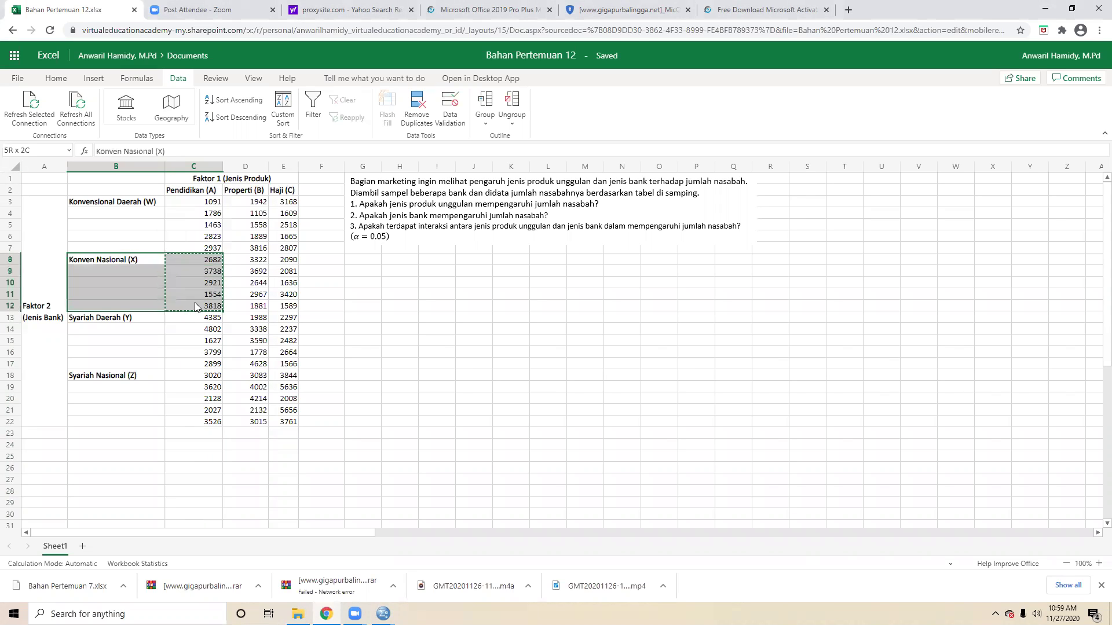
pyautogui.moveTo(383, 614)
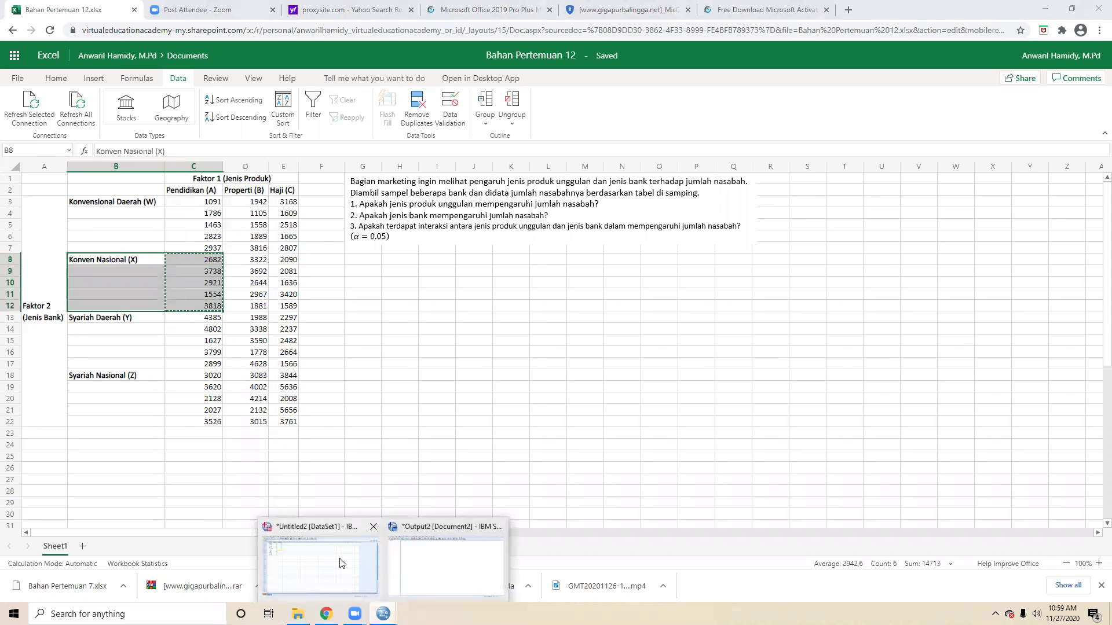
pyautogui.click(353, 545)
pyautogui.write('2')
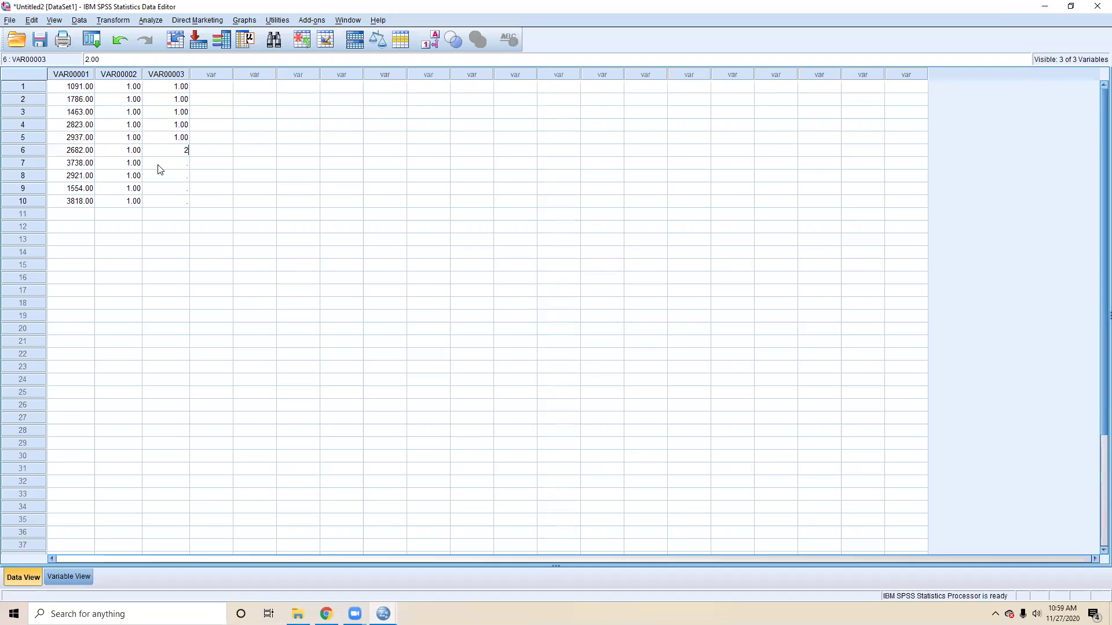
pyautogui.click(176, 164)
# - Copy the code 2 from row 6 of the third column into rows 7 to 10
pyautogui.rightClick(177, 152)
pyautogui.click(198, 177)
pyautogui.moveTo(176, 166); pyautogui.dragTo(174, 203)
pyautogui.rightClick(175, 203)
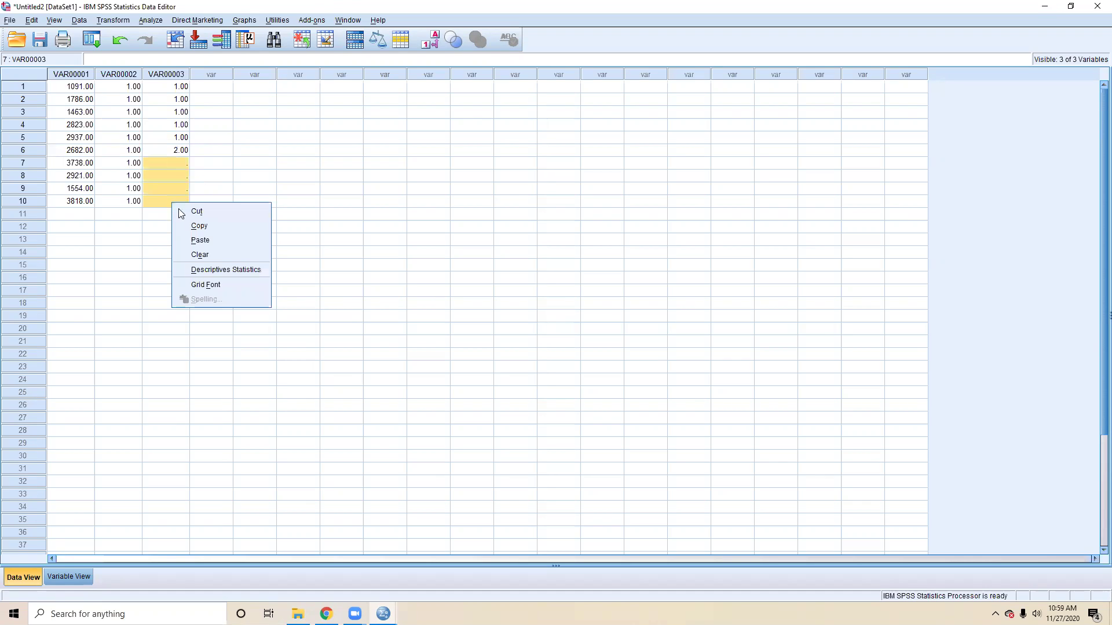
pyautogui.click(200, 240)
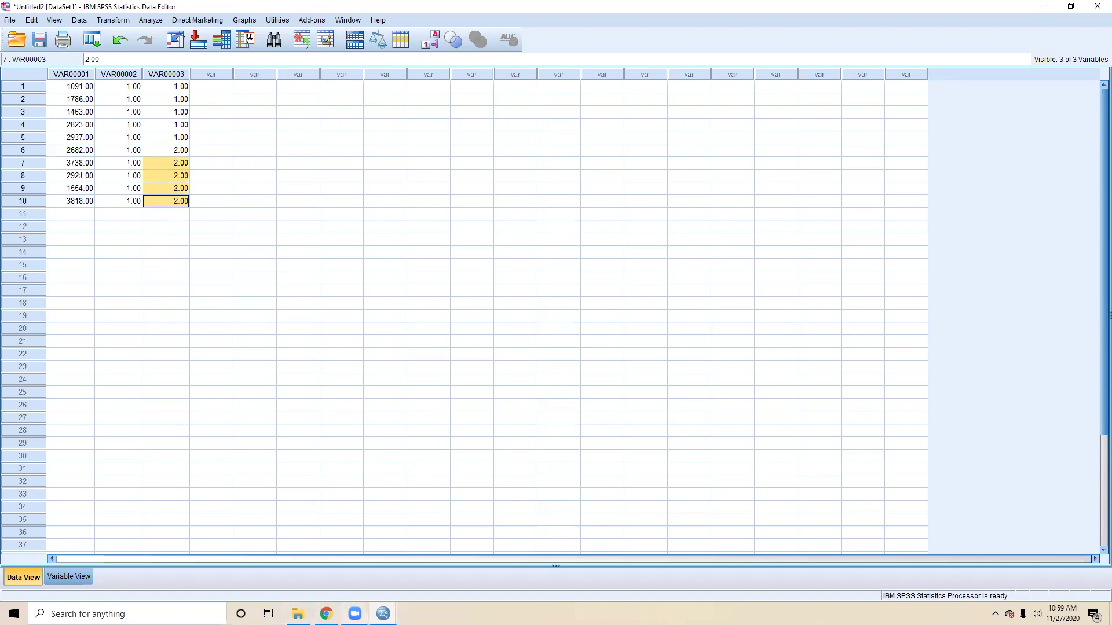
# - Copy the five Syariah Daerah (Y) values under Pendidikan (A) from Excel and paste them into the first SPSS column from row 11
pyautogui.click(328, 613)
pyautogui.moveTo(205, 319); pyautogui.dragTo(209, 370)
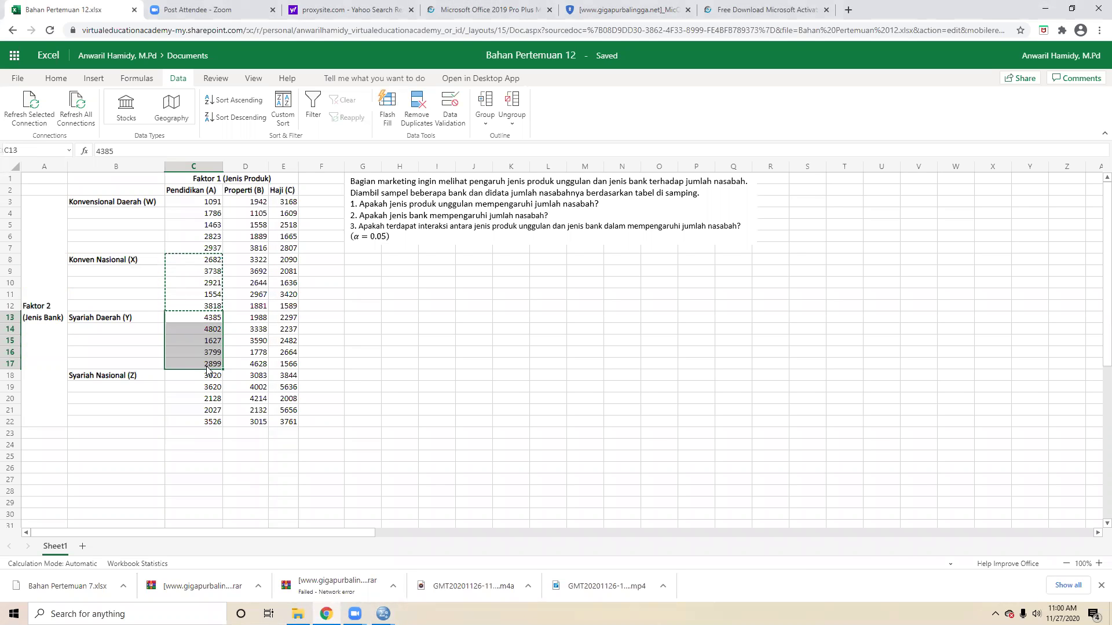
pyautogui.rightClick(208, 371)
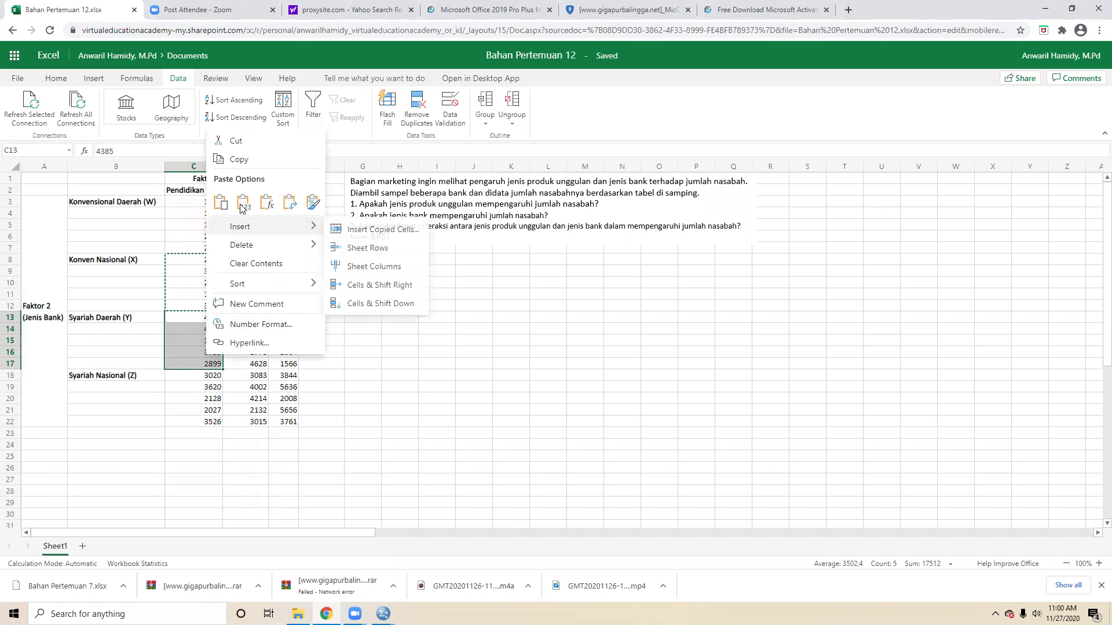
pyautogui.click(237, 162)
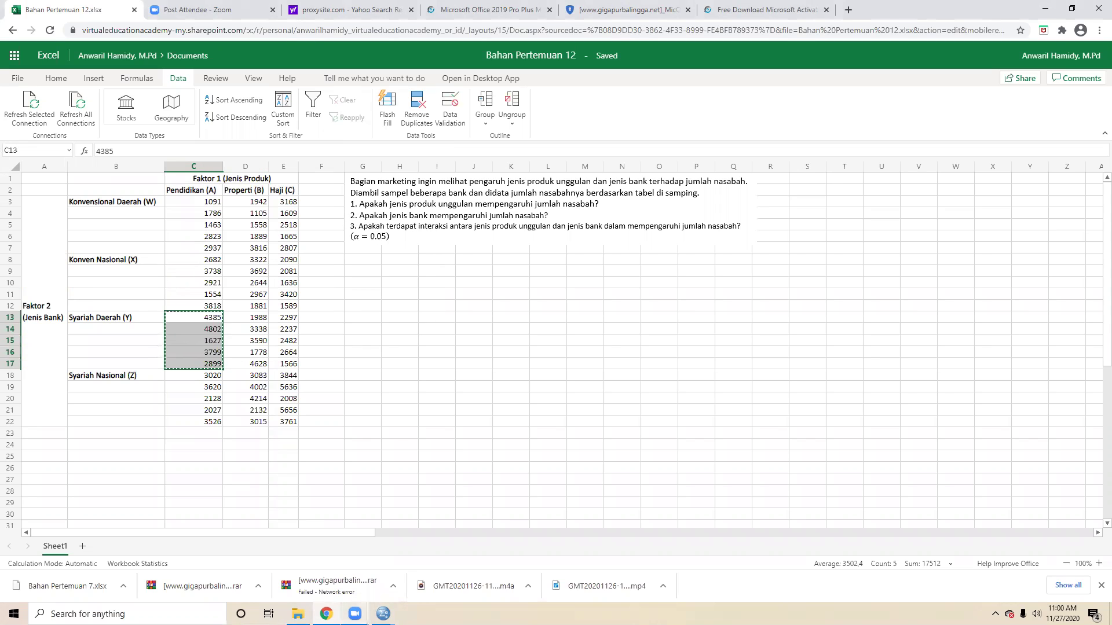
pyautogui.moveTo(384, 613)
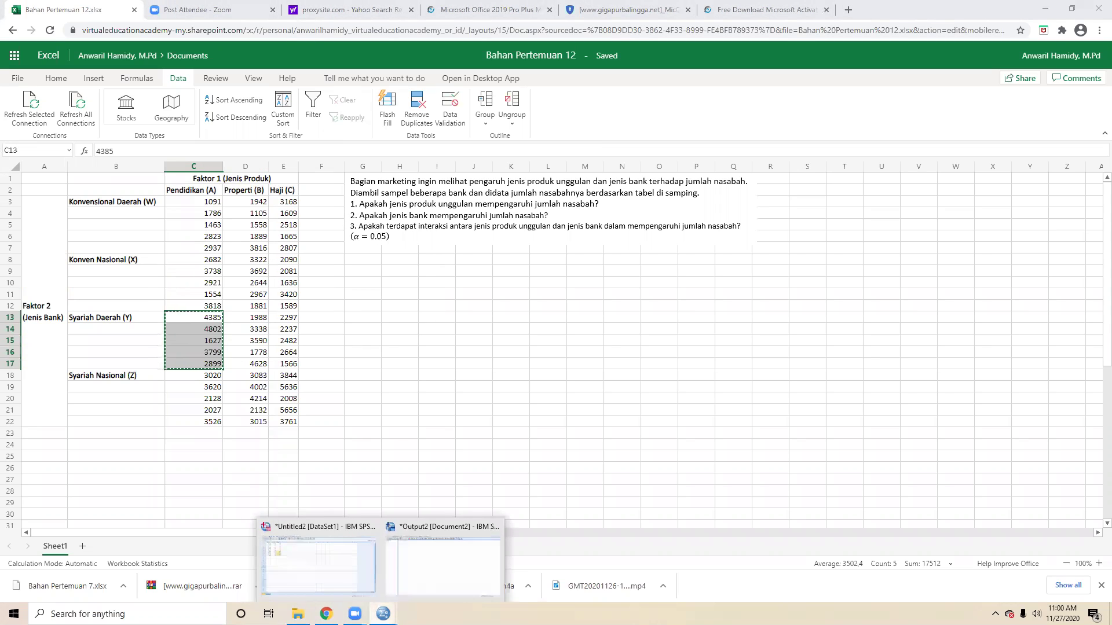
pyautogui.click(347, 582)
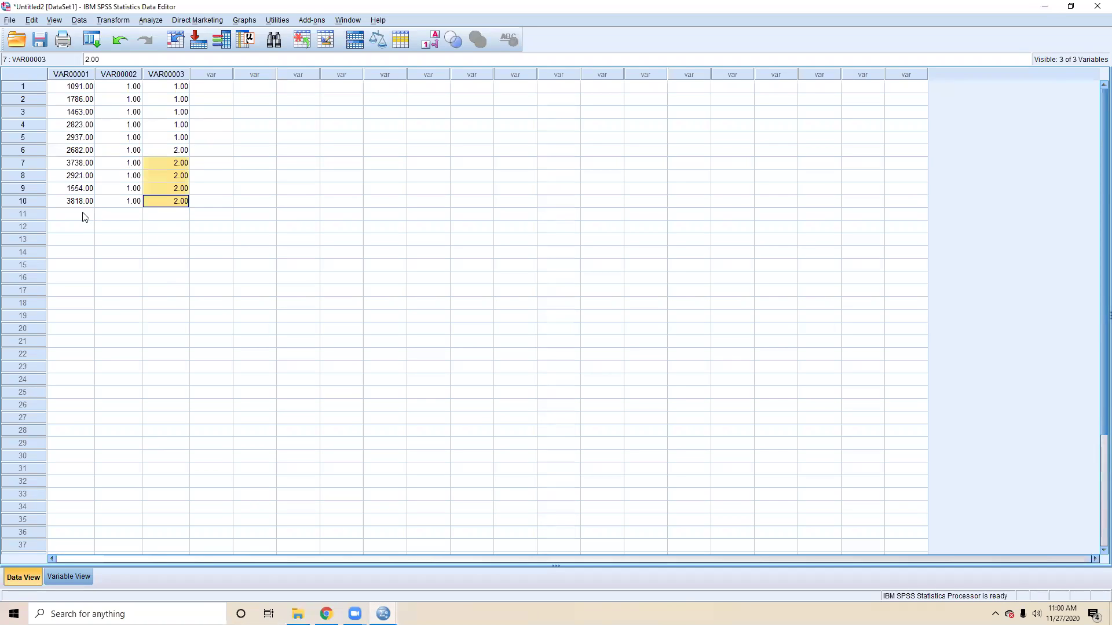
pyautogui.click(84, 215)
pyautogui.rightClick(83, 216)
pyautogui.click(105, 249)
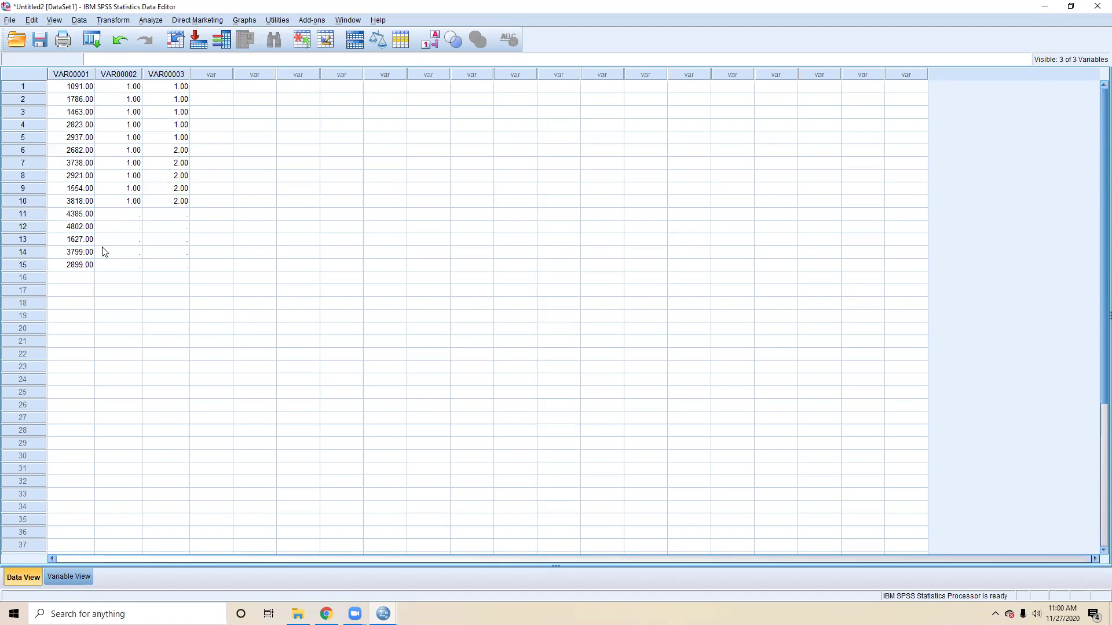
# - Cut the code 1 from row 10 of the second column and paste it into rows 10 to 15
pyautogui.rightClick(128, 207)
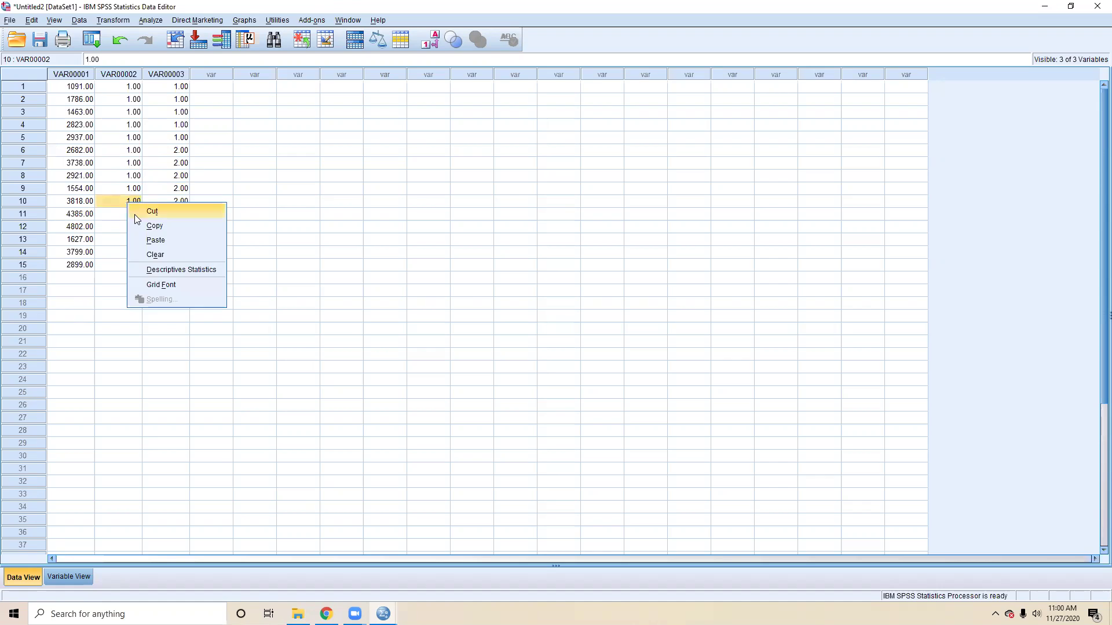
pyautogui.click(135, 212)
pyautogui.click(130, 219)
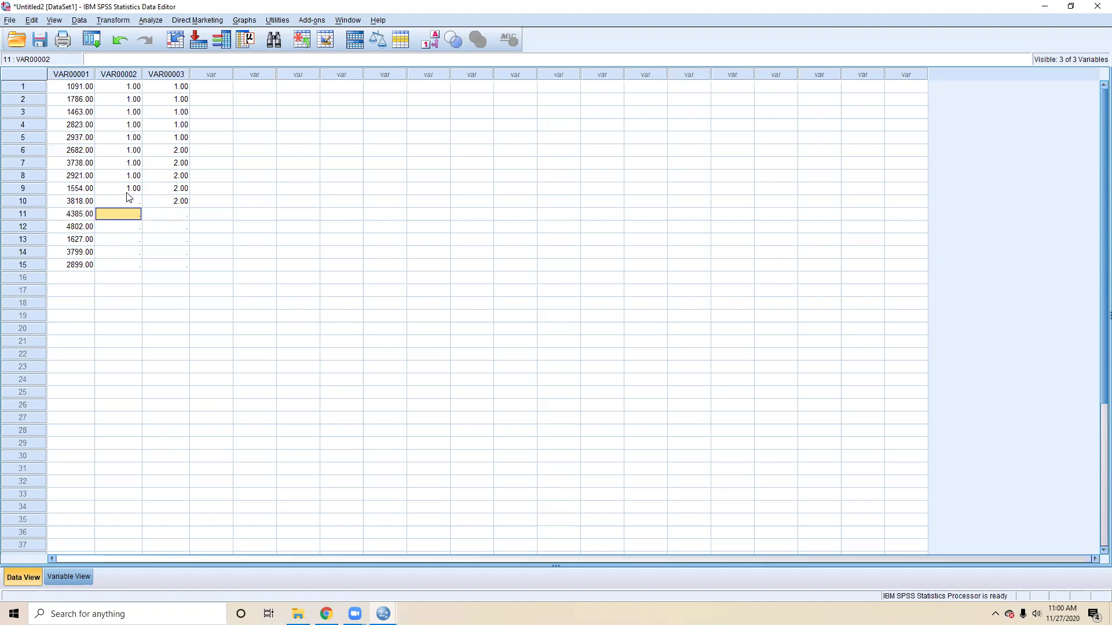
pyautogui.click(128, 193)
pyautogui.moveTo(129, 202); pyautogui.dragTo(131, 267)
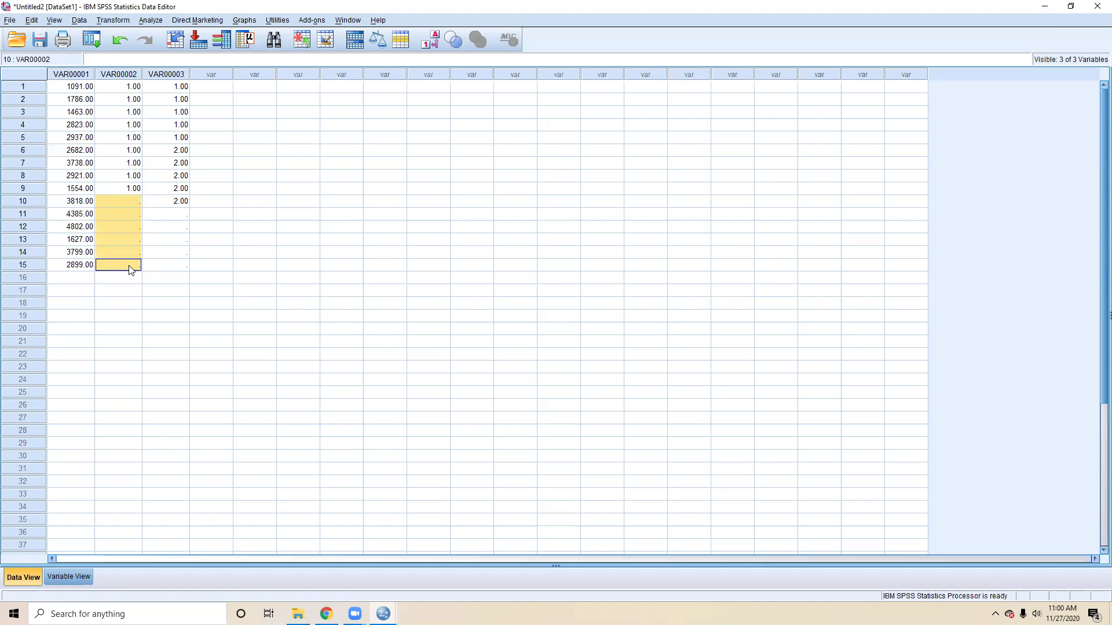
pyautogui.rightClick(131, 266)
pyautogui.click(152, 304)
# - Enter the bank-type code 3 in row 11 of the third column and copy it into rows 12 to 15
pyautogui.click(171, 215)
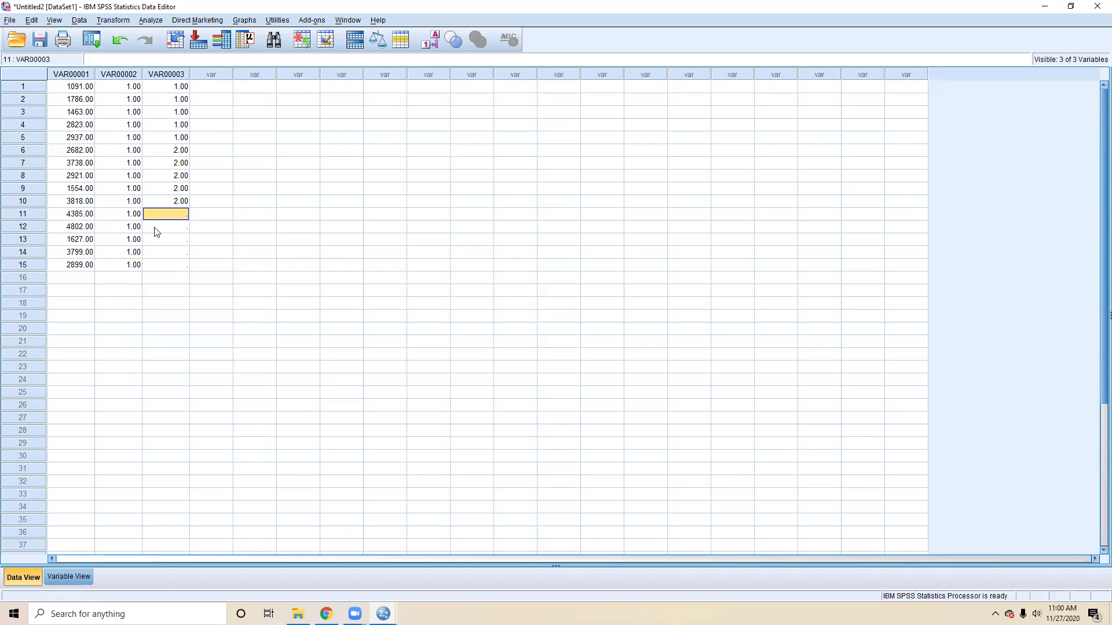
pyautogui.write('3')
pyautogui.press('Return')
pyautogui.rightClick(164, 217)
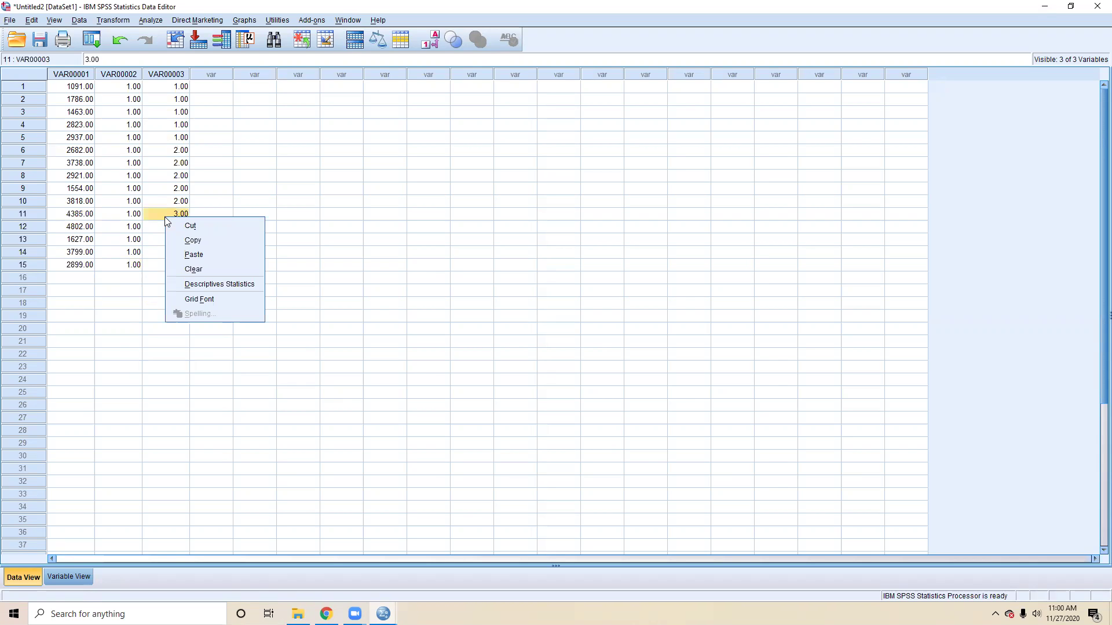
pyautogui.click(190, 239)
pyautogui.moveTo(183, 230); pyautogui.dragTo(185, 265)
pyautogui.rightClick(185, 266)
pyautogui.click(201, 298)
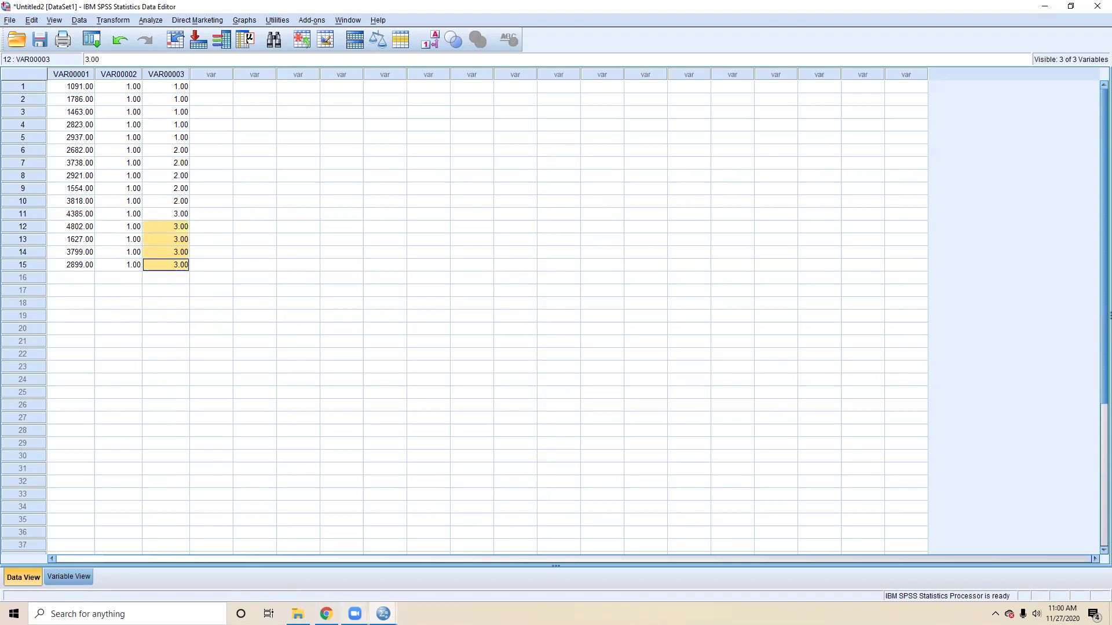
# - Copy the five Syariah Nasional (Z) values under Pendidikan (A) from Excel and paste them into the first SPSS column from row 16
pyautogui.click(326, 614)
pyautogui.moveTo(184, 377); pyautogui.dragTo(191, 425)
pyautogui.rightClick(191, 423)
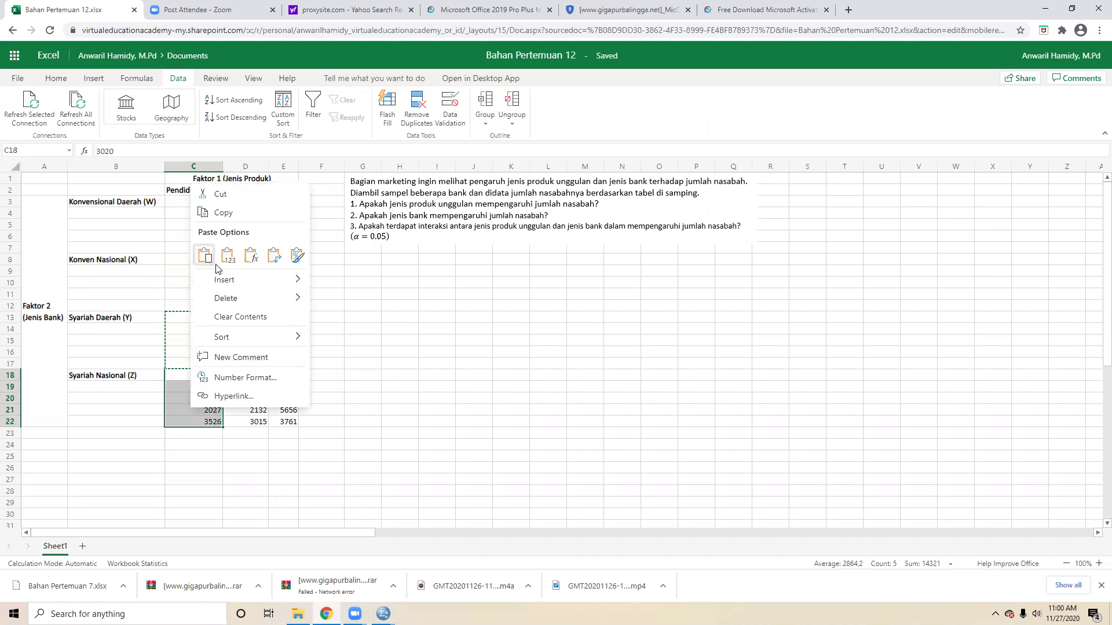
pyautogui.click(222, 213)
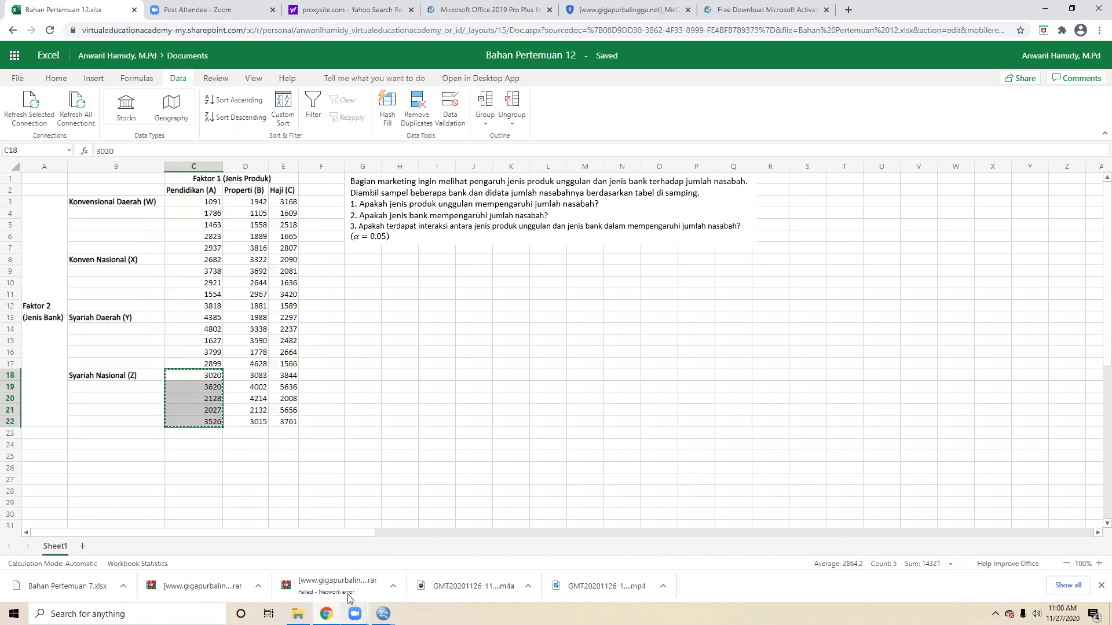
pyautogui.click(384, 613)
pyautogui.click(451, 556)
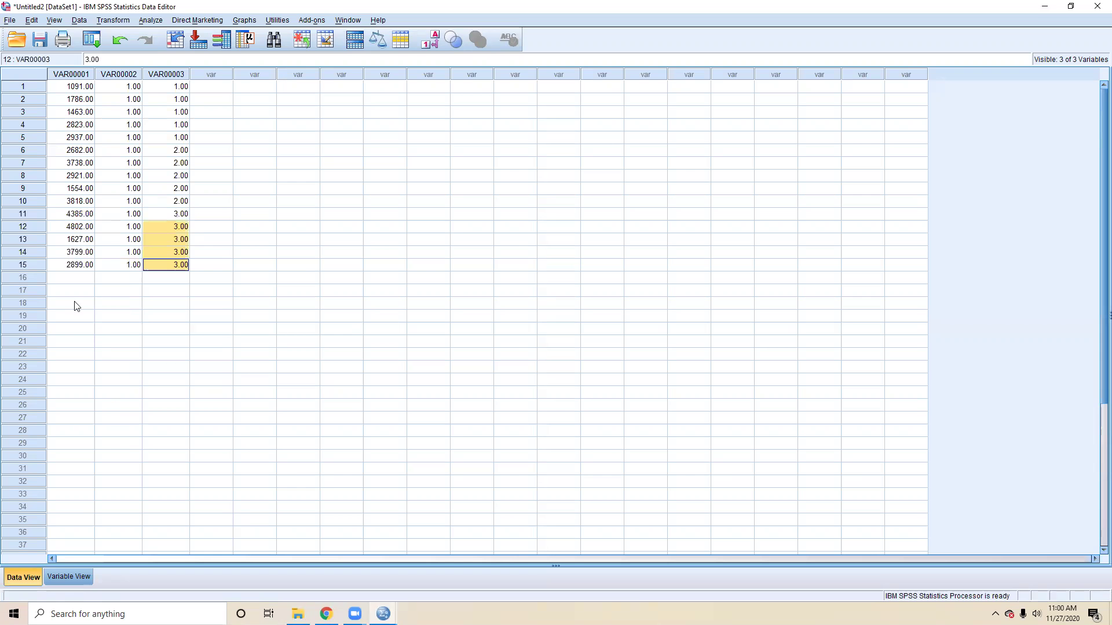
pyautogui.click(66, 279)
pyautogui.rightClick(66, 280)
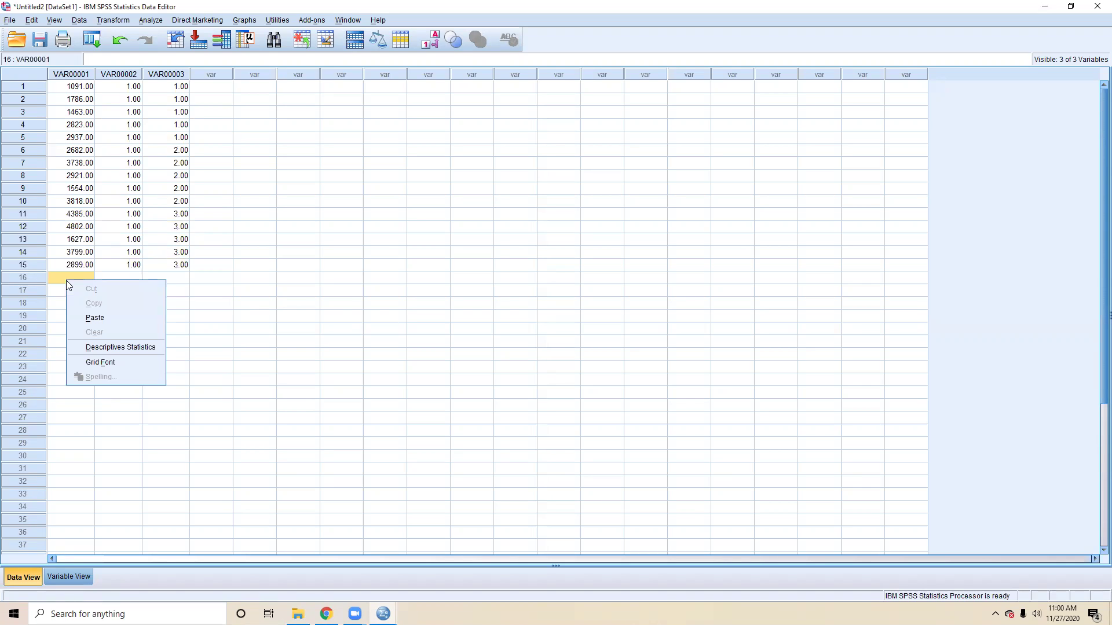
pyautogui.click(77, 315)
# - Copy the code 1 from row 15 of the second column into rows 16 to 20
pyautogui.click(126, 265)
pyautogui.rightClick(125, 263)
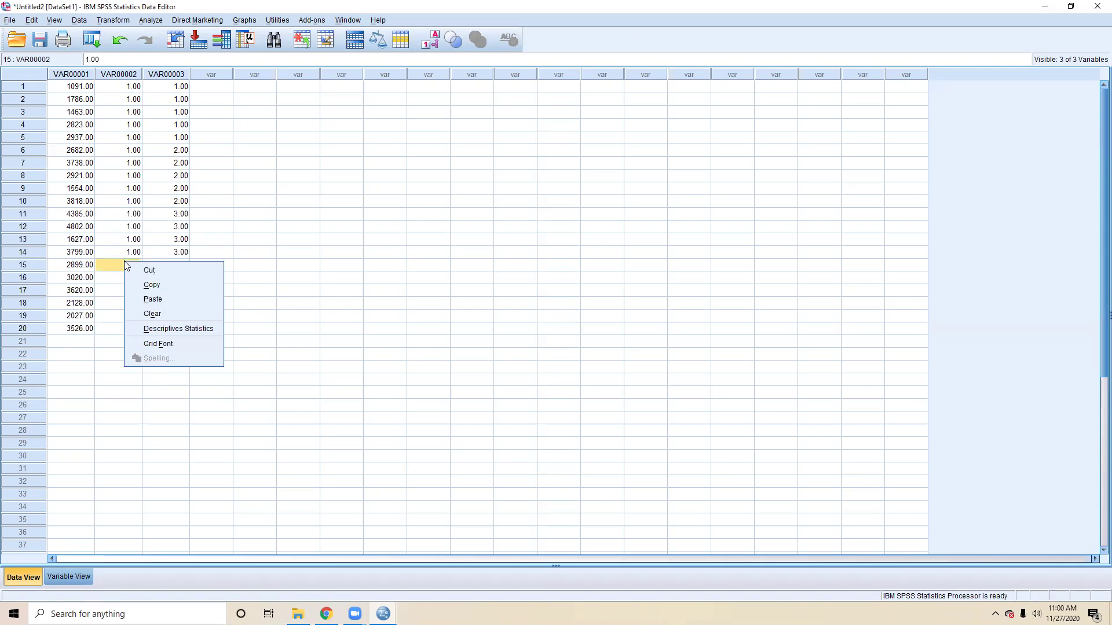
pyautogui.click(145, 285)
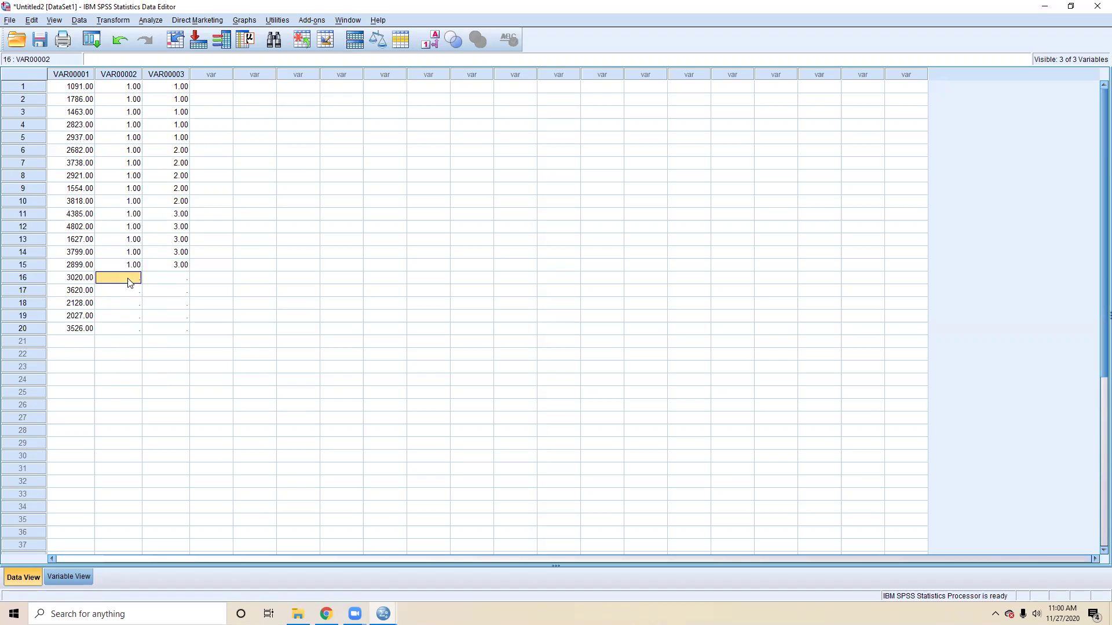
pyautogui.moveTo(131, 278); pyautogui.dragTo(131, 322)
pyautogui.rightClick(132, 329)
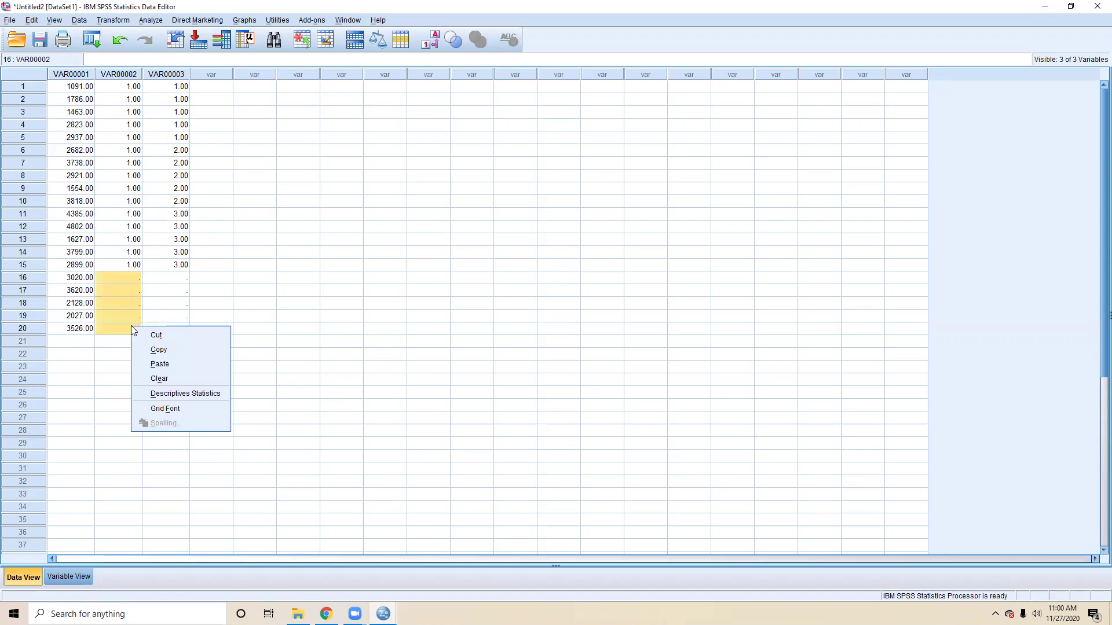
pyautogui.click(154, 365)
# - Enter the bank-type code 4 in row 16 of the third column and copy it into rows 17 to 20
pyautogui.click(172, 282)
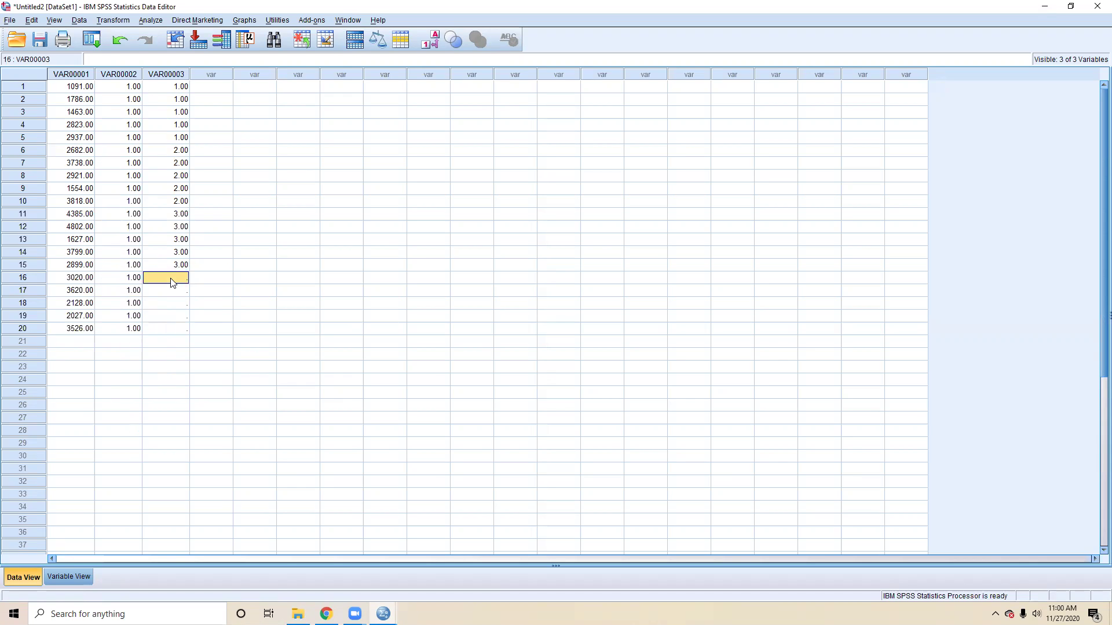
pyautogui.write('4')
pyautogui.press('Return')
pyautogui.click(172, 281)
pyautogui.rightClick(172, 282)
pyautogui.click(174, 299)
pyautogui.moveTo(168, 295); pyautogui.dragTo(170, 328)
pyautogui.rightClick(169, 328)
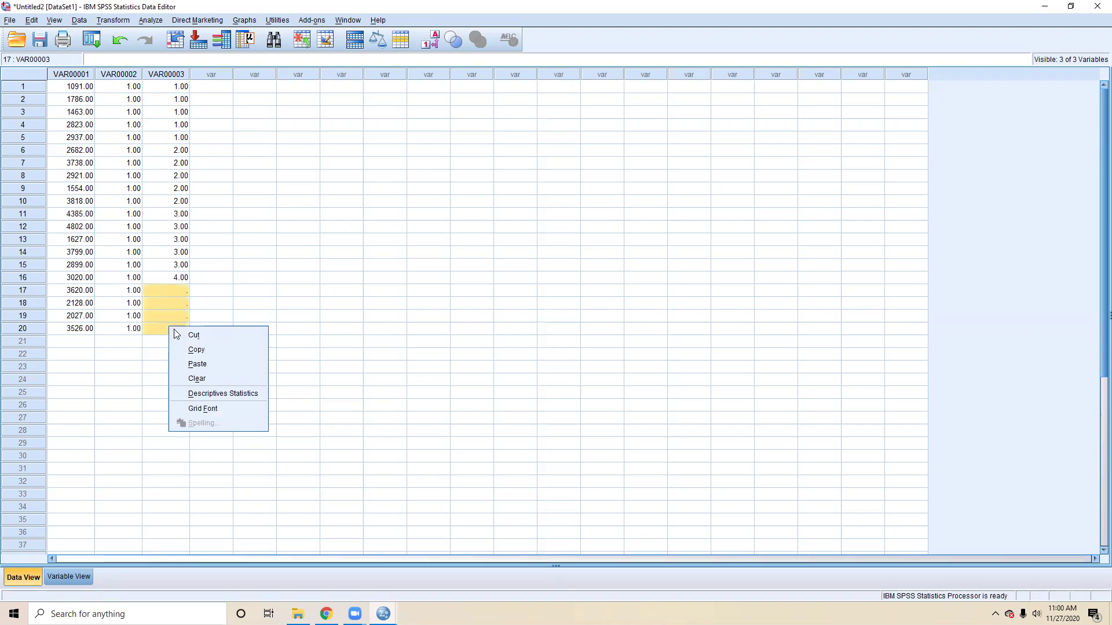
pyautogui.click(190, 364)
# - Copy all the Properti (B) values from Excel and paste them into the first SPSS column from row 21
pyautogui.click(87, 344)
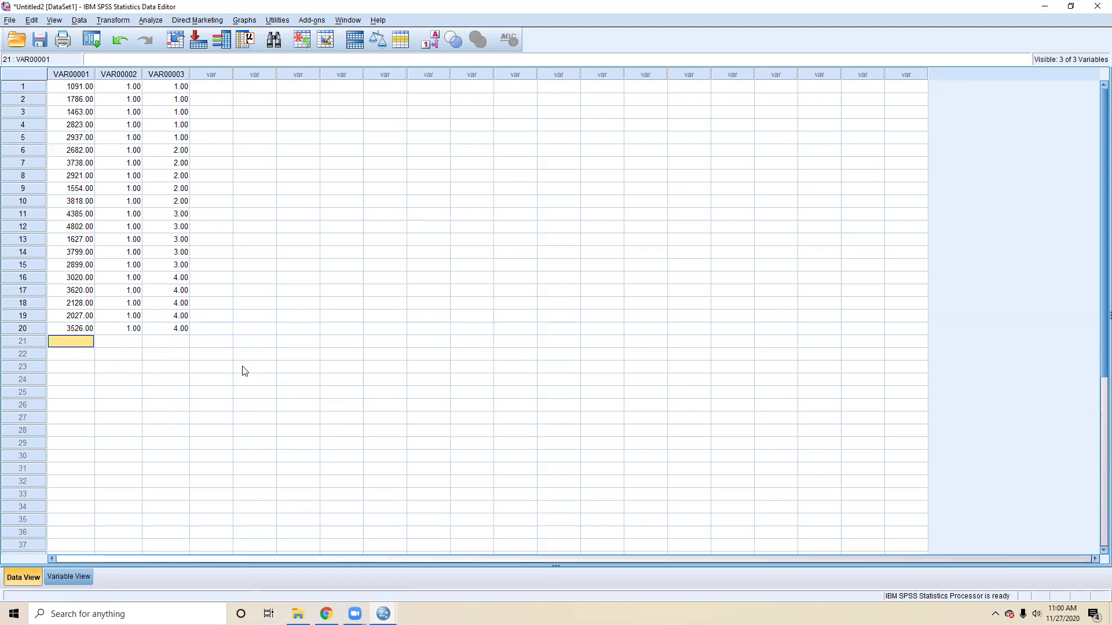
pyautogui.hotkey('alt', 'Tab')
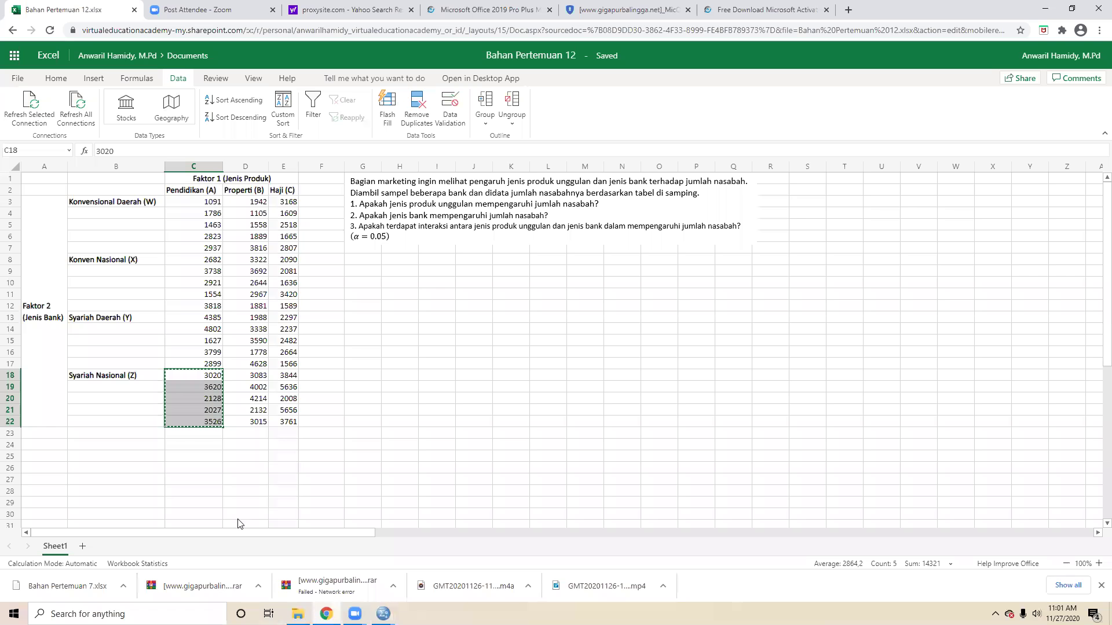
pyautogui.moveTo(245, 203); pyautogui.dragTo(251, 422)
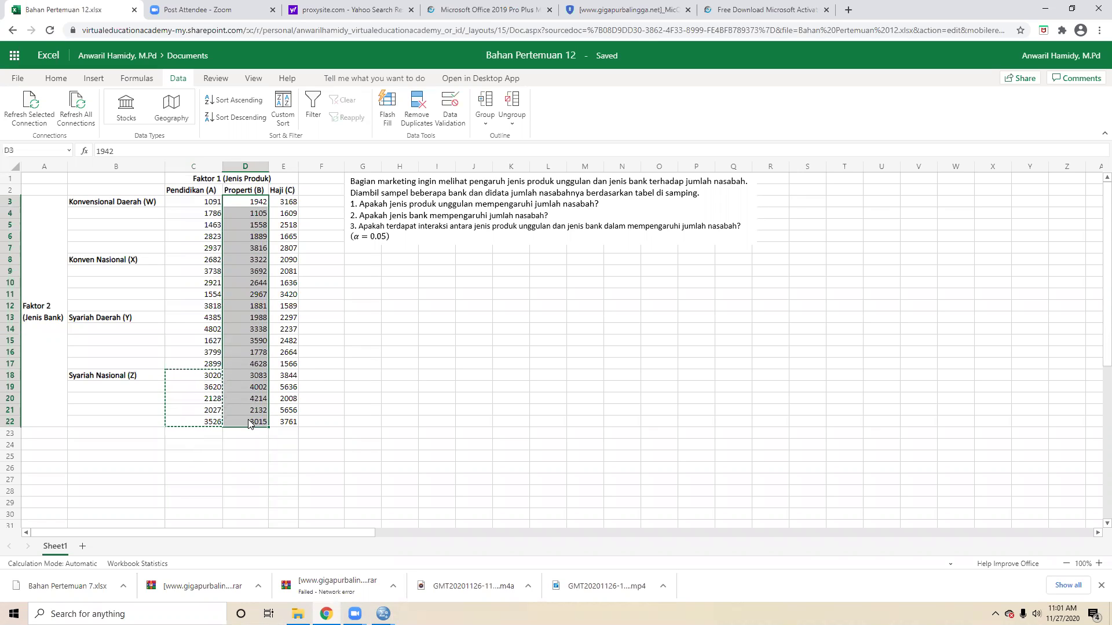
pyautogui.rightClick(250, 410)
pyautogui.click(281, 213)
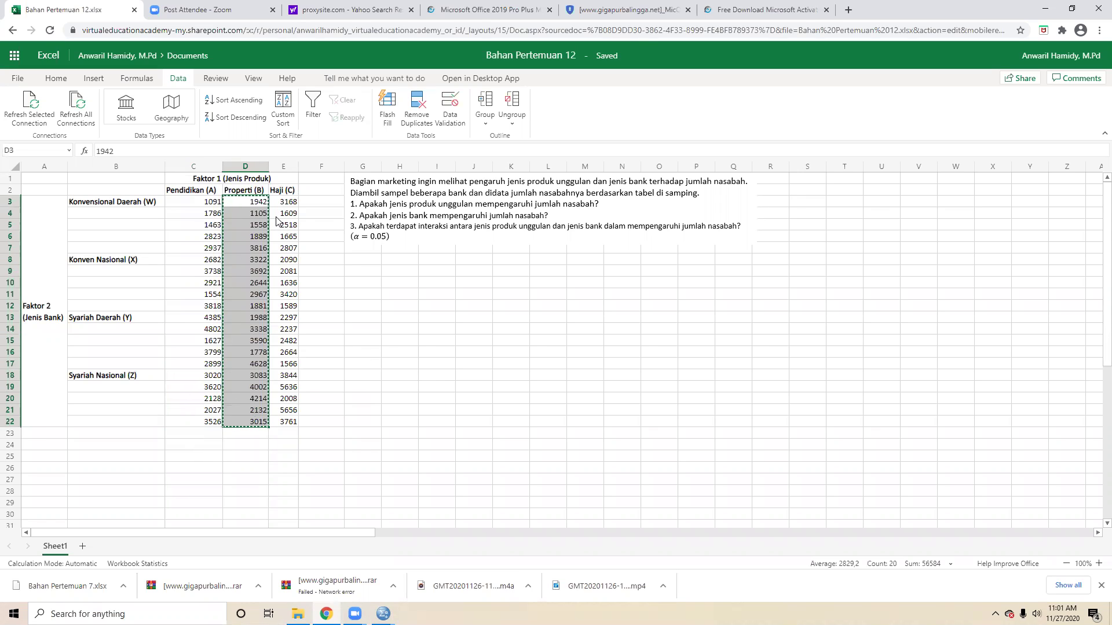
pyautogui.click(383, 614)
pyautogui.click(312, 555)
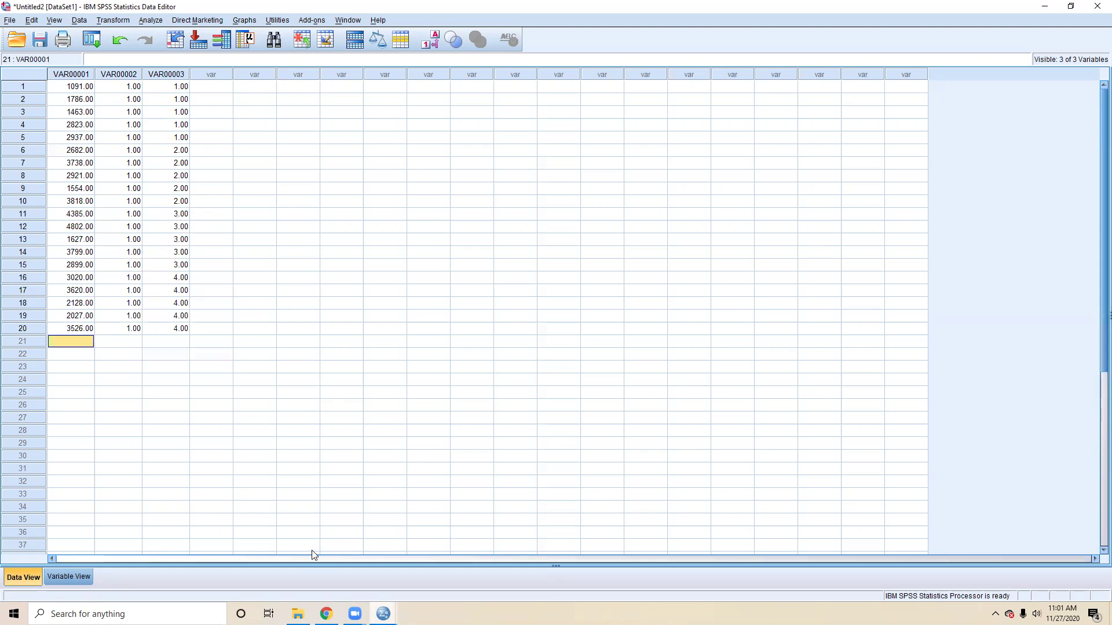
pyautogui.rightClick(75, 347)
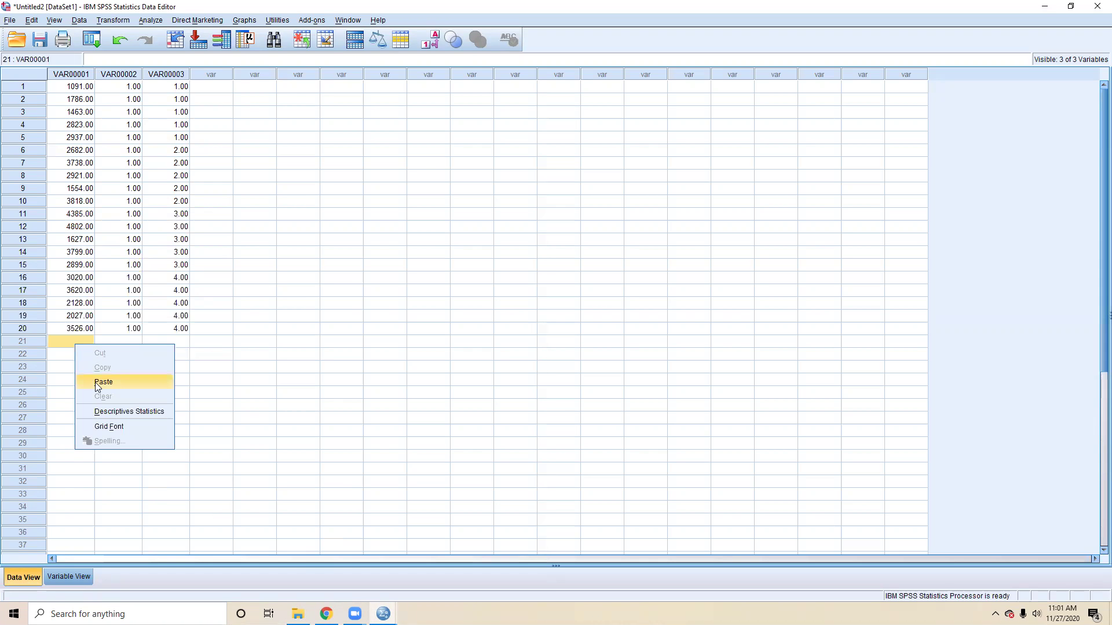
pyautogui.click(95, 382)
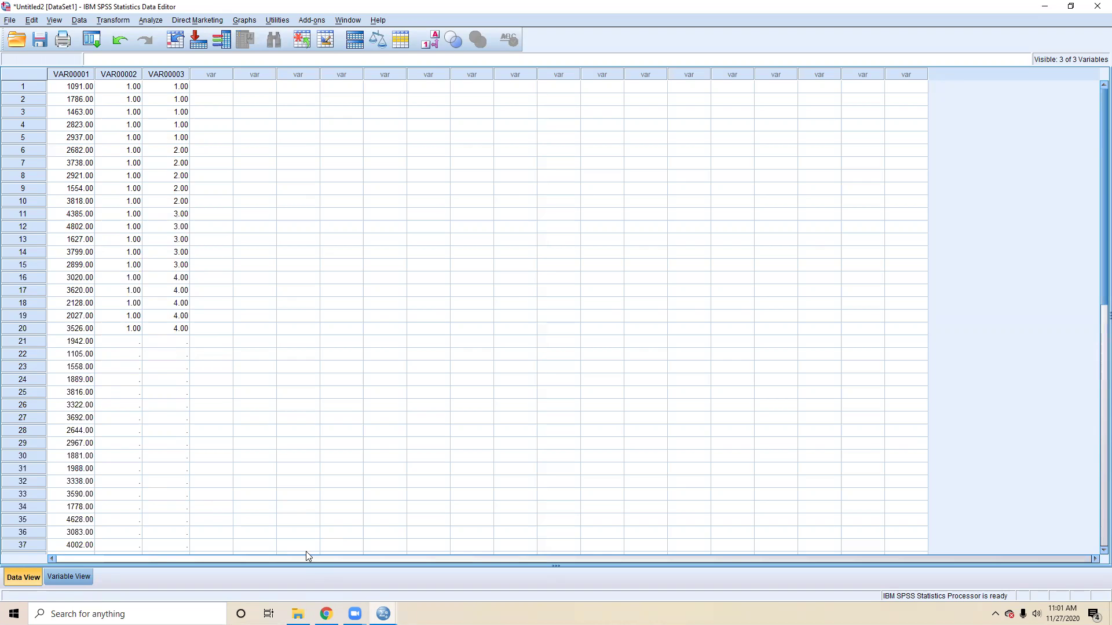
# - Check the Properti (B) column in Excel and enter its product-type code 2 in row 21 of the second SPSS column
pyautogui.moveTo(326, 614)
pyautogui.click(374, 576)
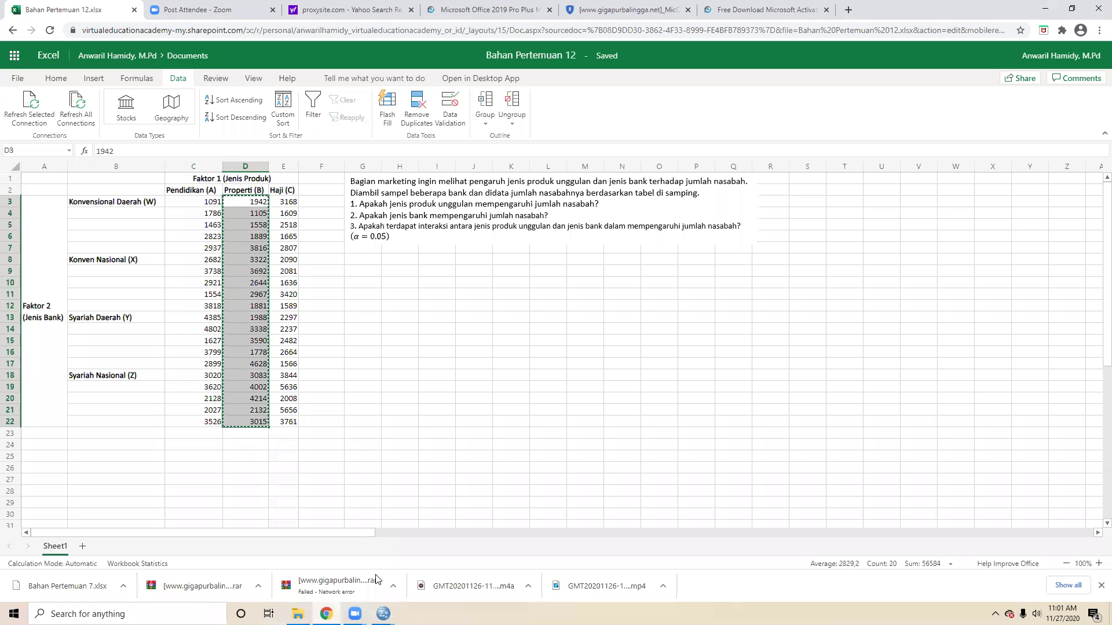
pyautogui.moveTo(384, 613)
pyautogui.click(324, 556)
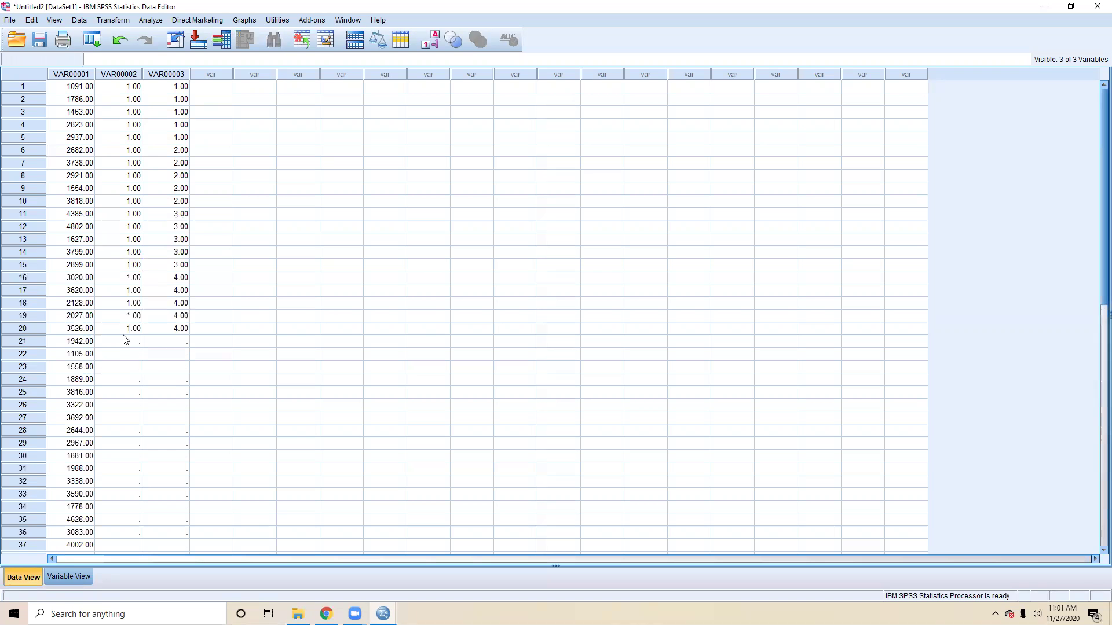
pyautogui.click(118, 345)
pyautogui.write('2')
pyautogui.press('Return')
# - Copy the code 2 from row 21 of the second column into rows 22 to 40
pyautogui.click(117, 345)
pyautogui.rightClick(116, 345)
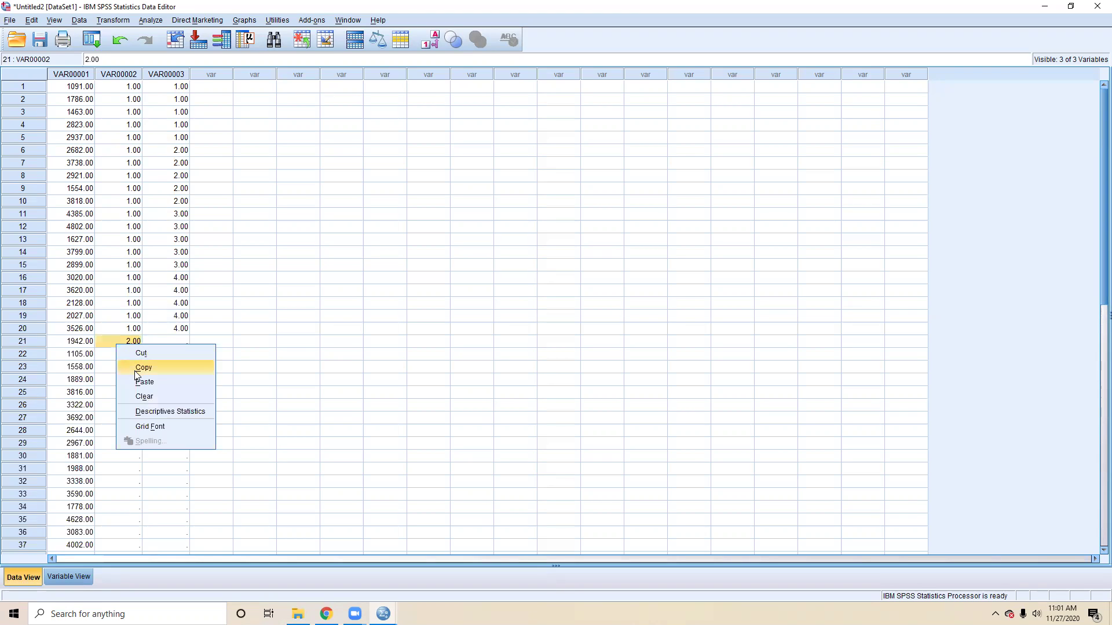
pyautogui.click(139, 367)
pyautogui.moveTo(122, 353); pyautogui.dragTo(137, 449)
pyautogui.rightClick(139, 449)
pyautogui.click(163, 490)
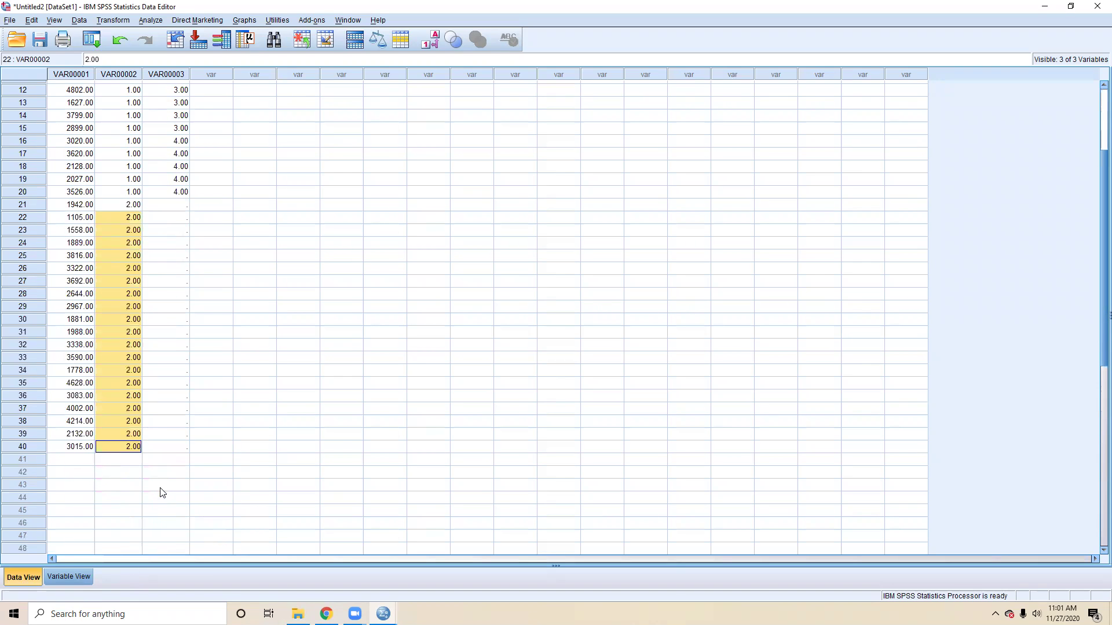
# - Copy the bank-type codes from rows 1 to 20 of the third column and paste them from row 21
pyautogui.scroll(4, 179, 475)
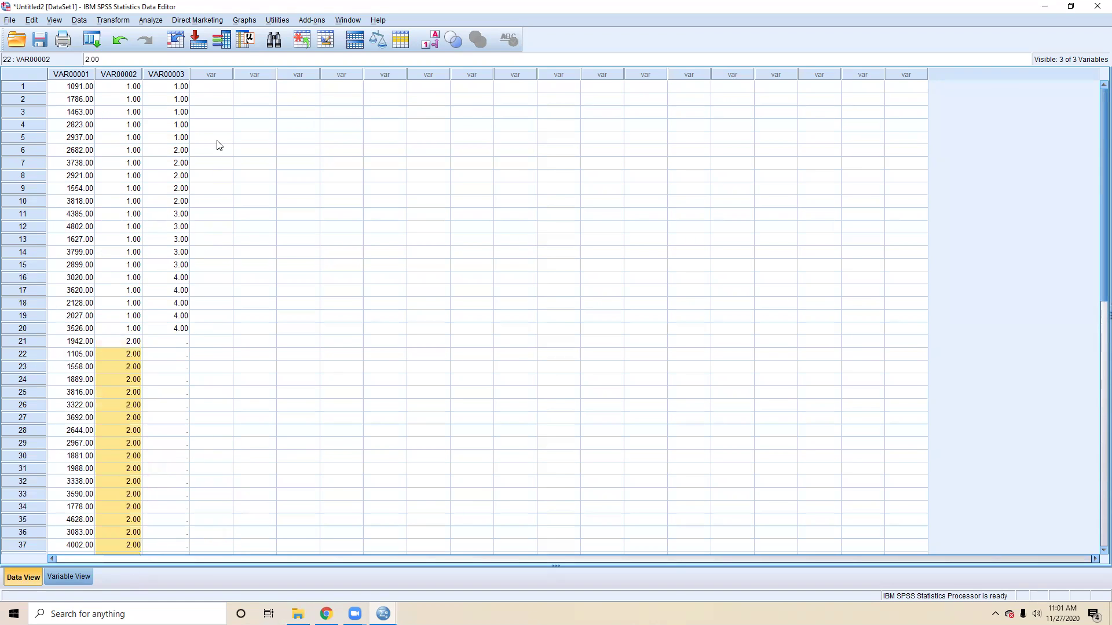
pyautogui.moveTo(176, 90); pyautogui.dragTo(175, 330)
pyautogui.rightClick(176, 328)
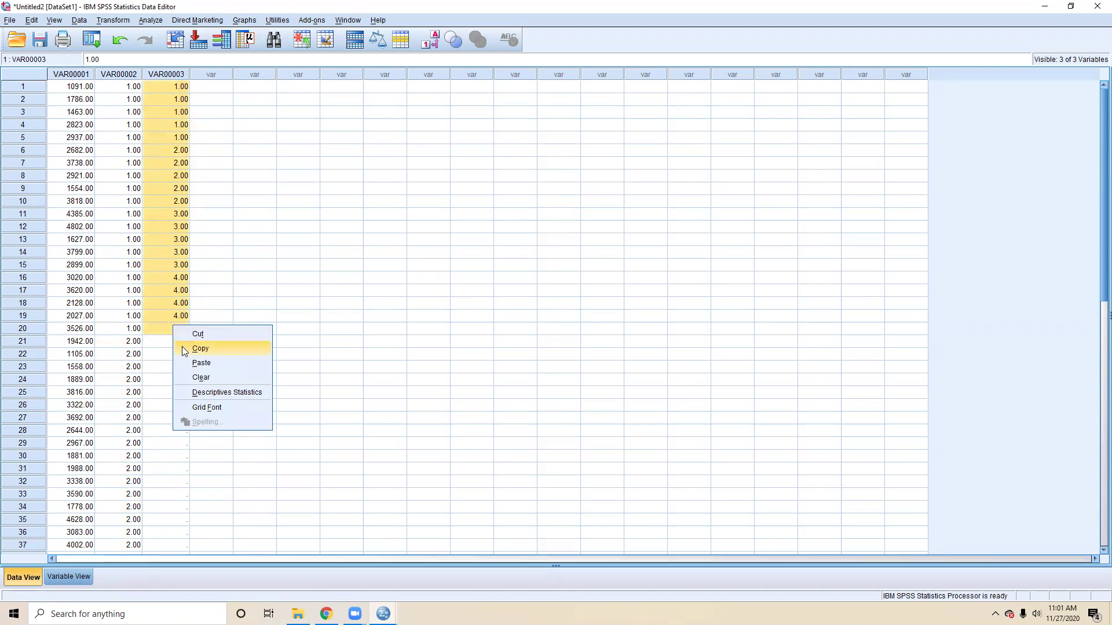
pyautogui.click(182, 346)
pyautogui.click(175, 346)
pyautogui.rightClick(175, 347)
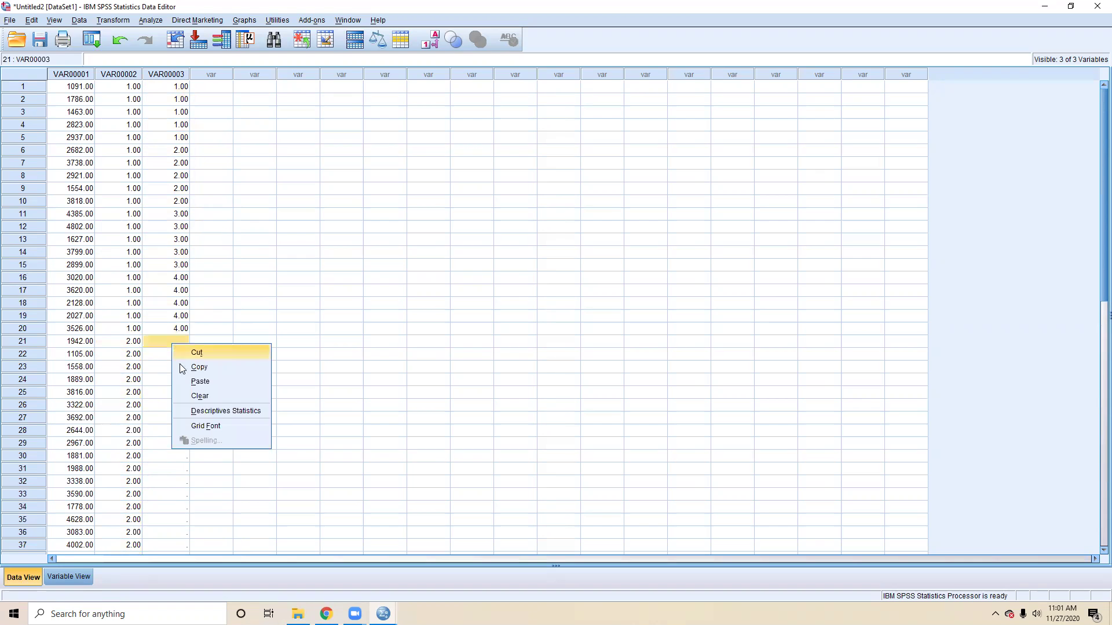
pyautogui.click(184, 382)
# - Copy all the Haji (C) values from Excel and paste them into the first SPSS column from row 41
pyautogui.scroll(-4, 186, 383)
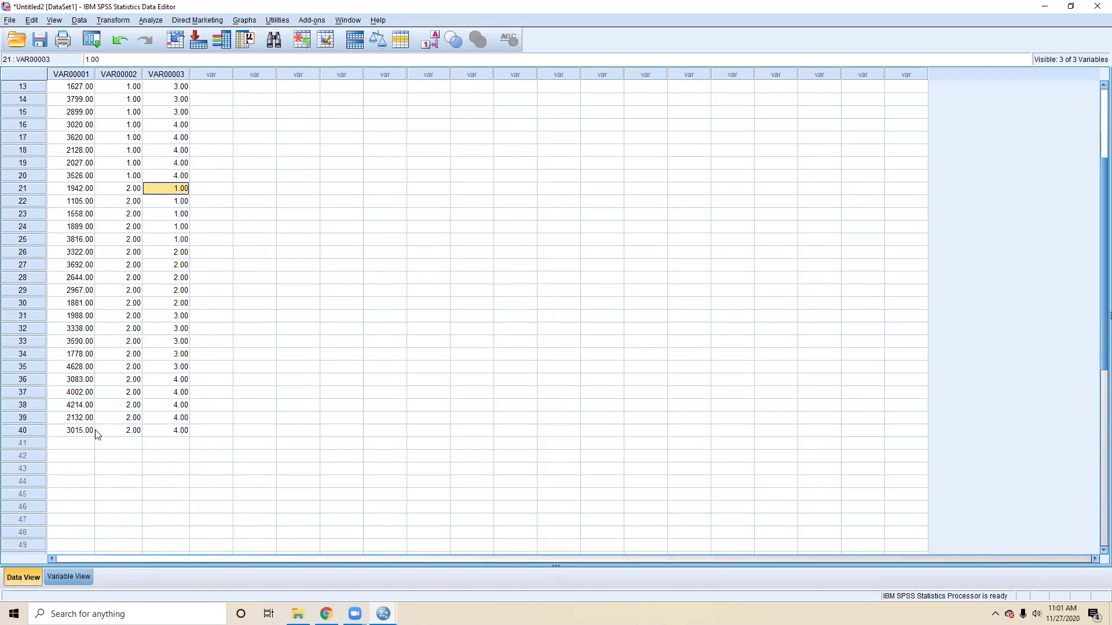
pyautogui.click(88, 443)
pyautogui.click(326, 614)
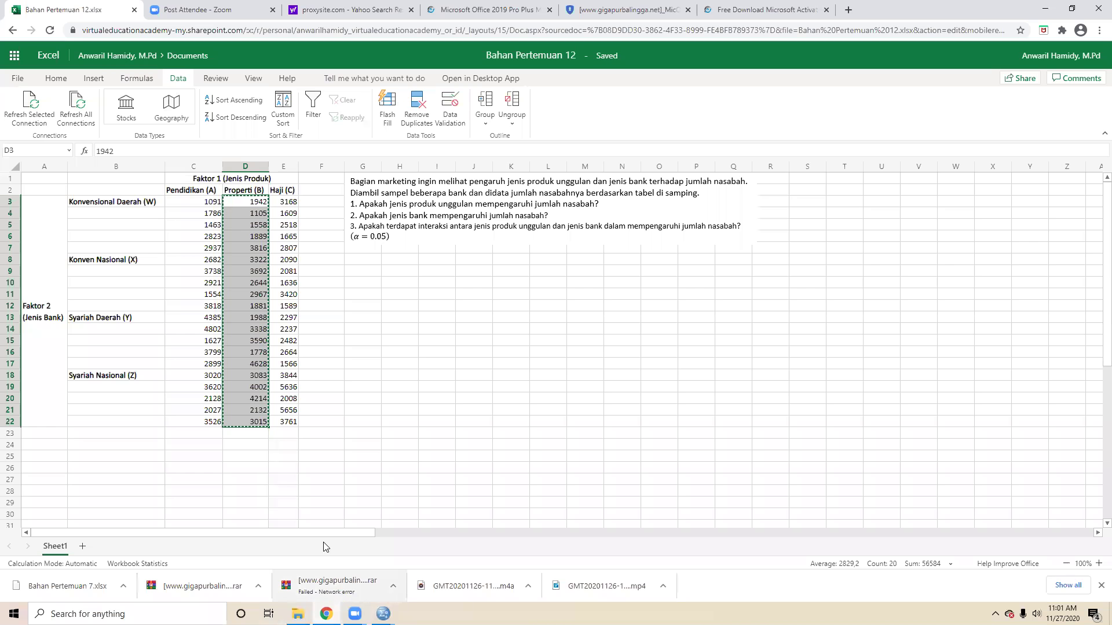
pyautogui.moveTo(288, 202); pyautogui.dragTo(281, 425)
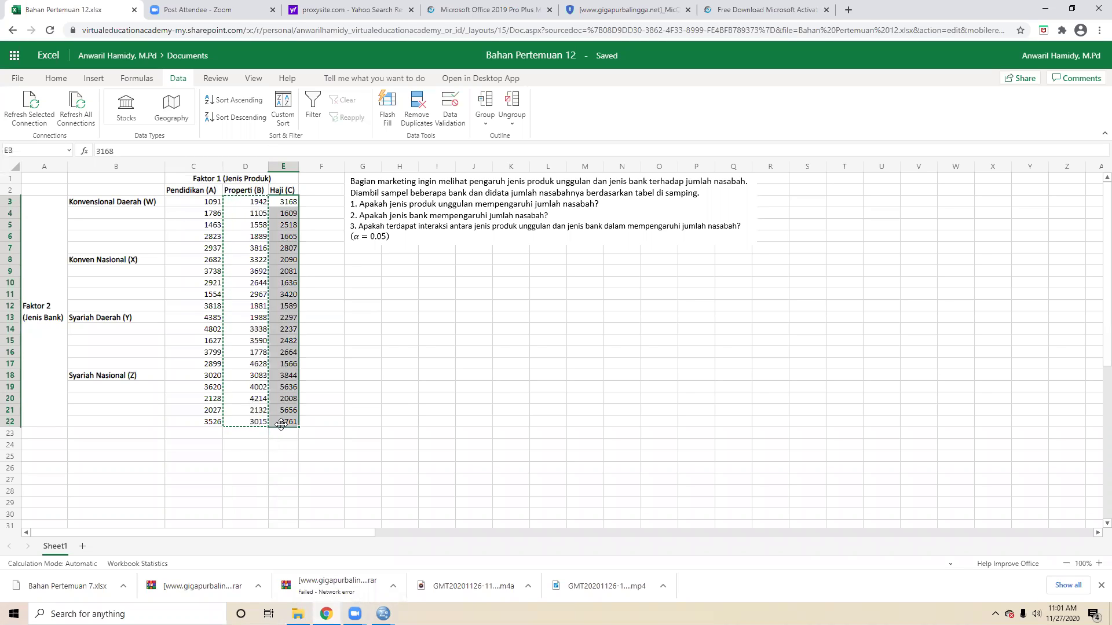
pyautogui.rightClick(281, 424)
pyautogui.click(313, 218)
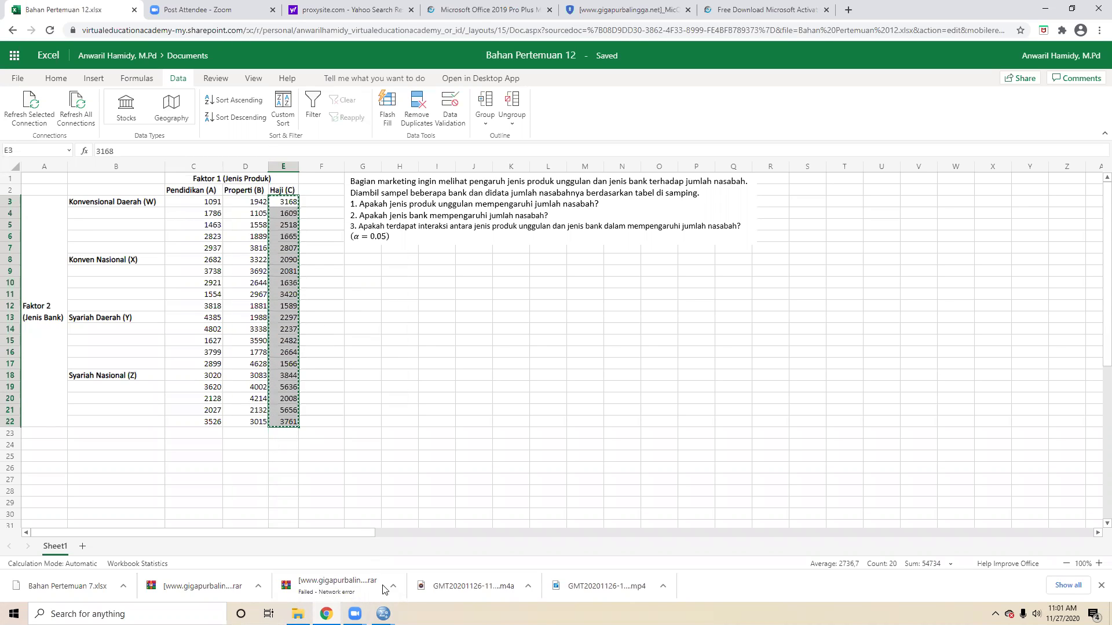
pyautogui.moveTo(383, 614)
pyautogui.click(353, 586)
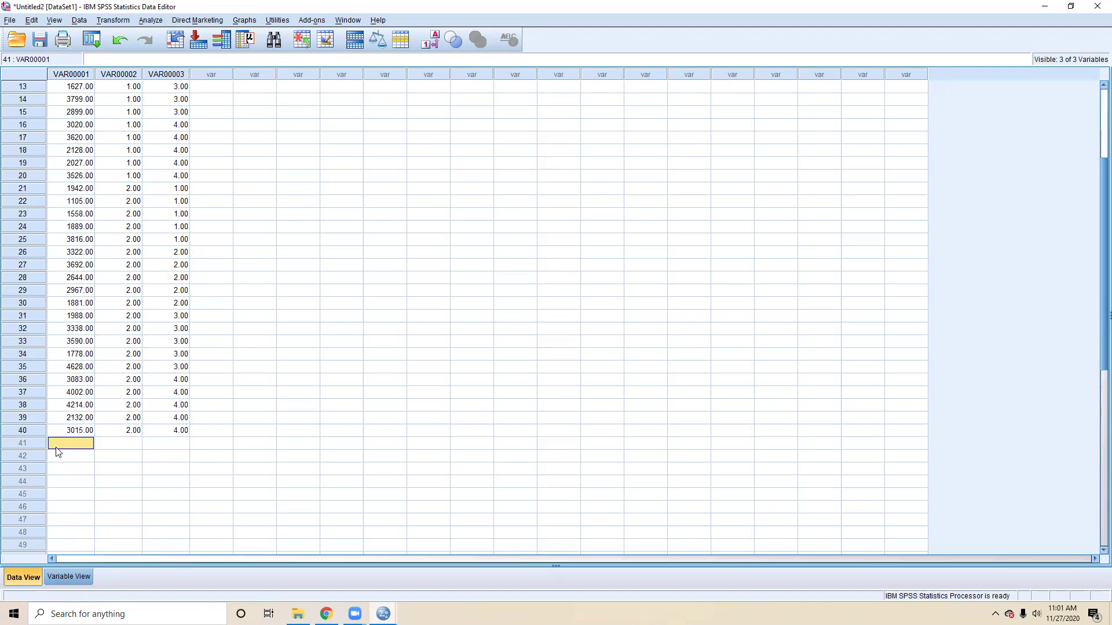
pyautogui.rightClick(57, 447)
pyautogui.click(89, 486)
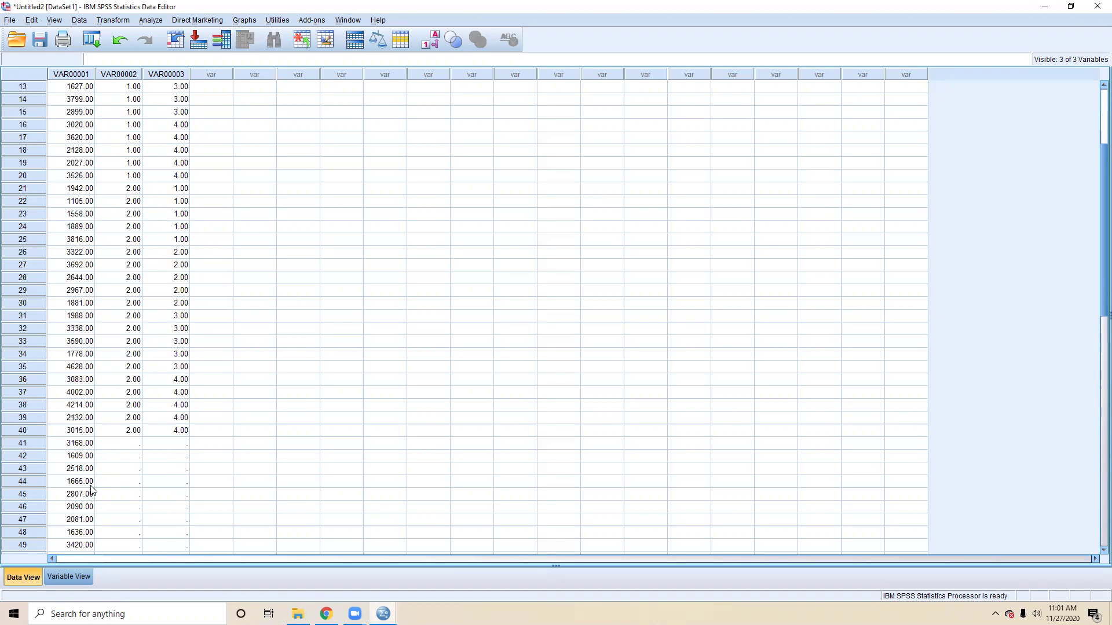
# - Enter the product-type code 3 in row 41 of the second column and copy it down the remaining Haji (C) rows
pyautogui.click(121, 446)
pyautogui.write('3')
pyautogui.press('Return')
pyautogui.click(123, 446)
pyautogui.rightClick(122, 447)
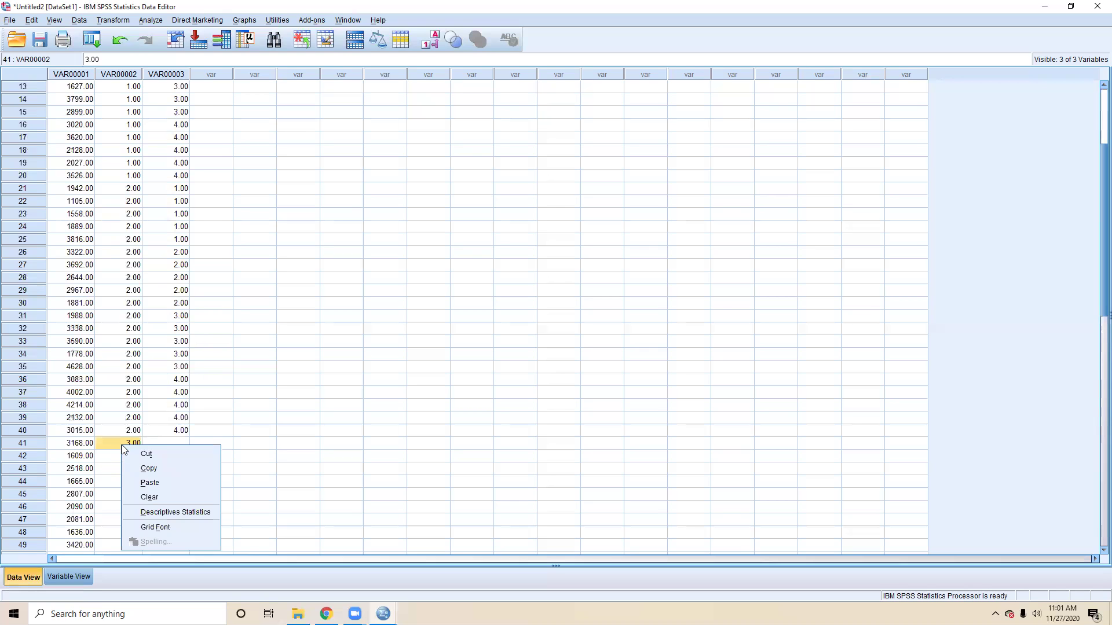
pyautogui.click(133, 469)
pyautogui.moveTo(119, 456); pyautogui.dragTo(126, 484)
pyautogui.rightClick(130, 445)
pyautogui.click(145, 478)
# - Copy the bank-type codes from rows 1 to 20 of the third column and paste them from row 41
pyautogui.scroll(10, 197, 440)
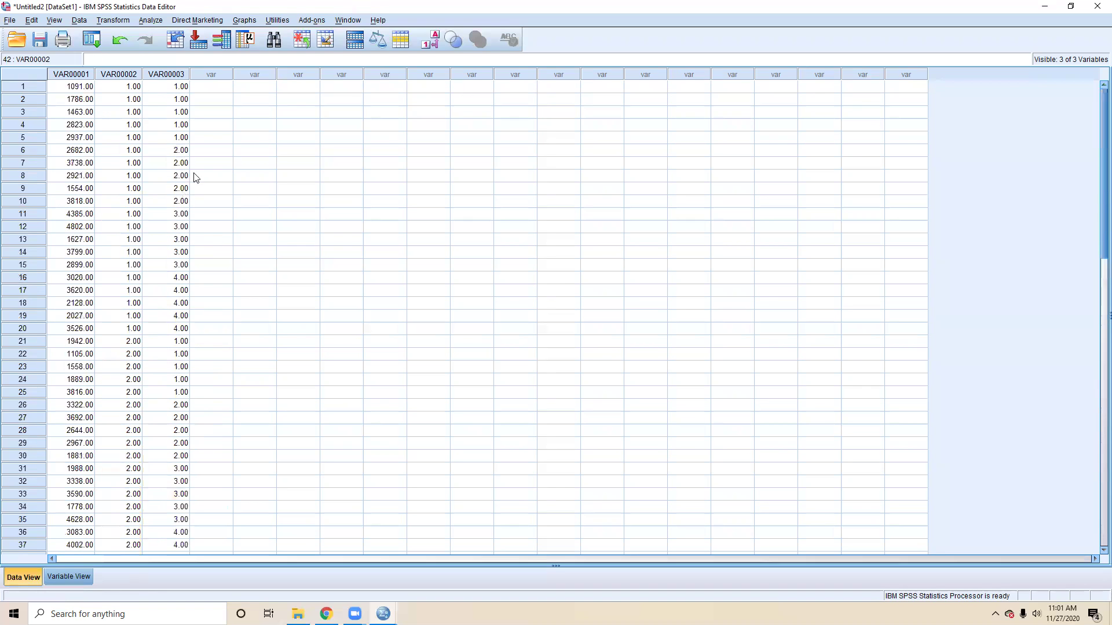
pyautogui.moveTo(179, 91); pyautogui.dragTo(183, 335)
pyautogui.rightClick(184, 334)
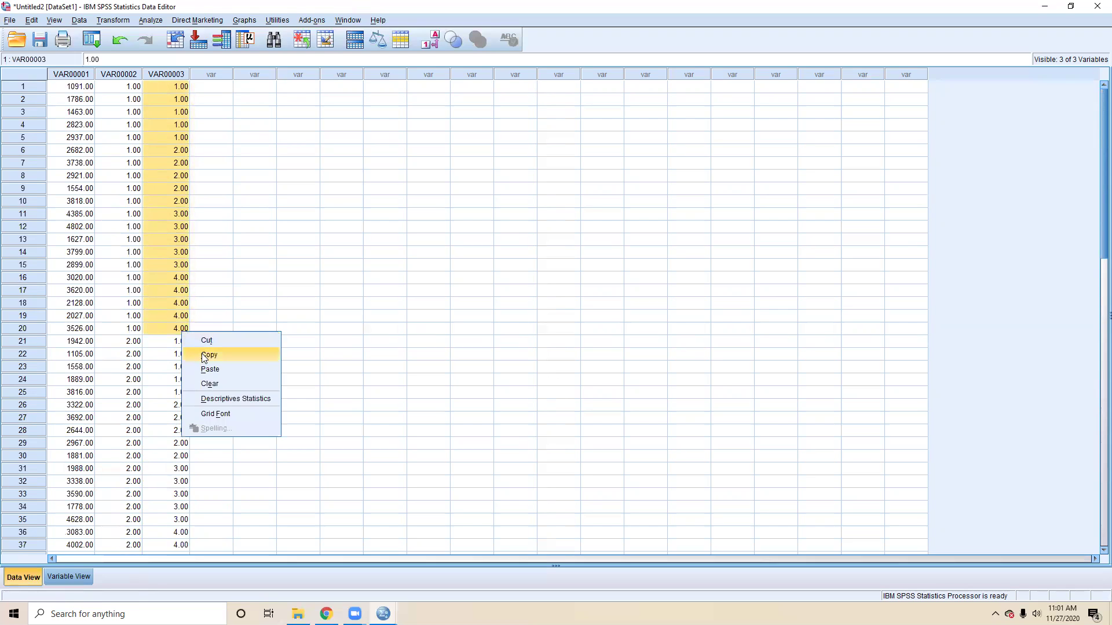
pyautogui.click(210, 352)
pyautogui.scroll(-4, 203, 364)
pyautogui.click(170, 449)
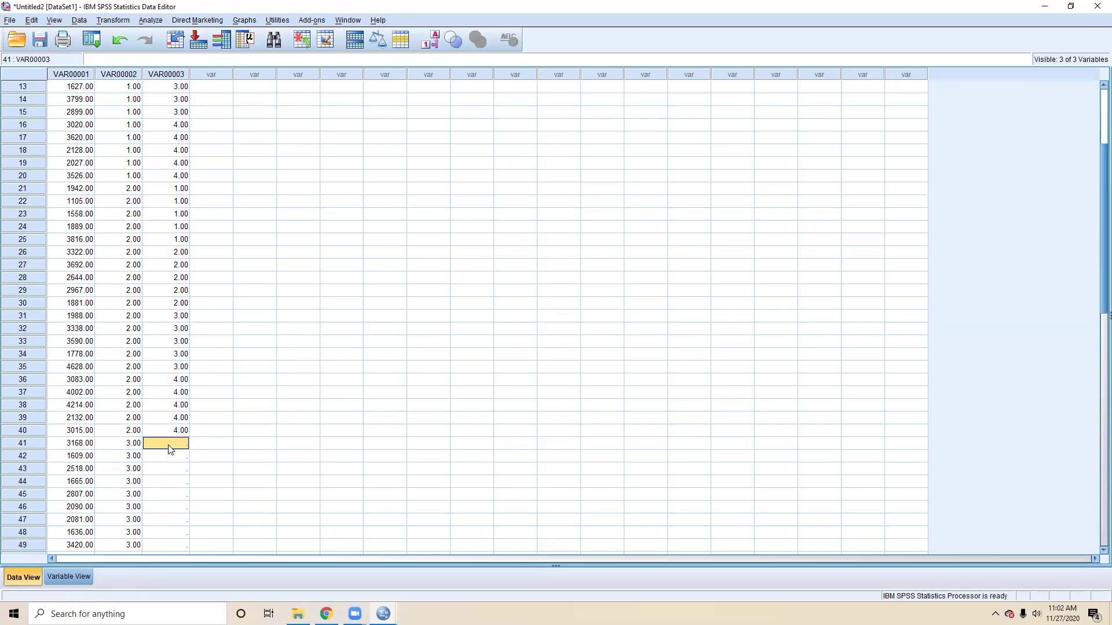
pyautogui.rightClick(169, 449)
pyautogui.click(191, 478)
pyautogui.scroll(-1, 188, 474)
pyautogui.scroll(-7, 191, 472)
pyautogui.scroll(12, 206, 459)
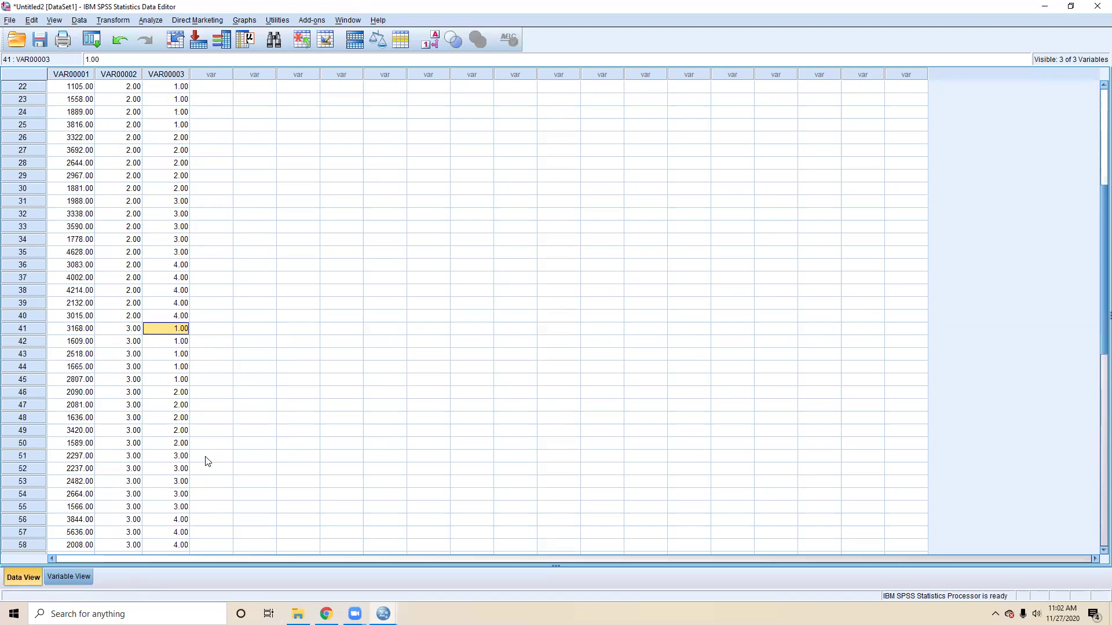
# - Rename the three variables, in order, as Y, X1 and X2
pyautogui.click(66, 578)
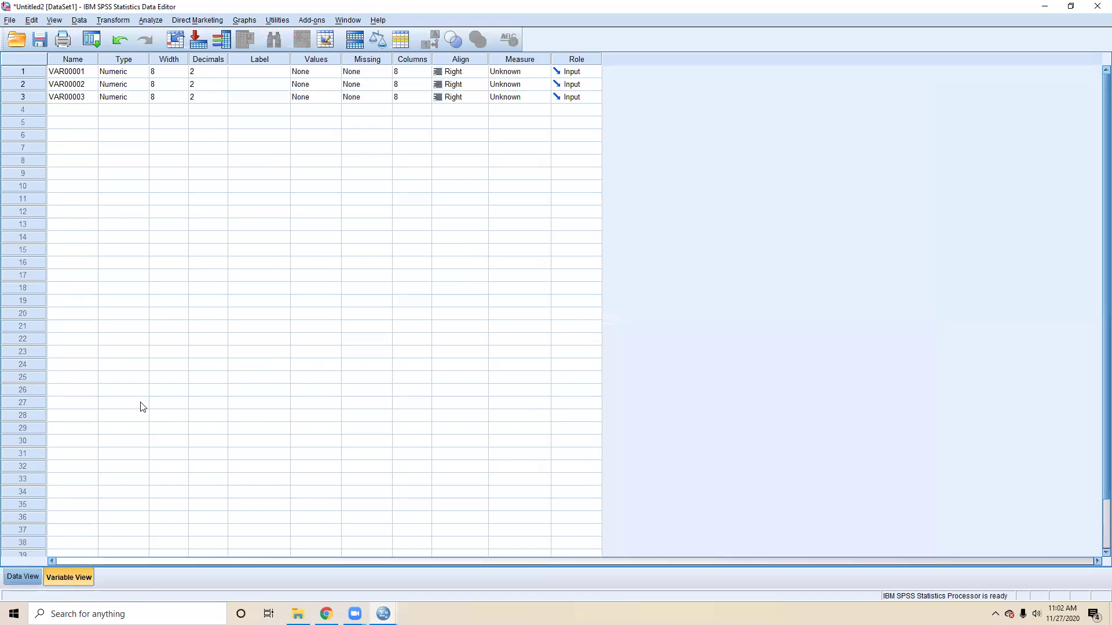
pyautogui.click(80, 74)
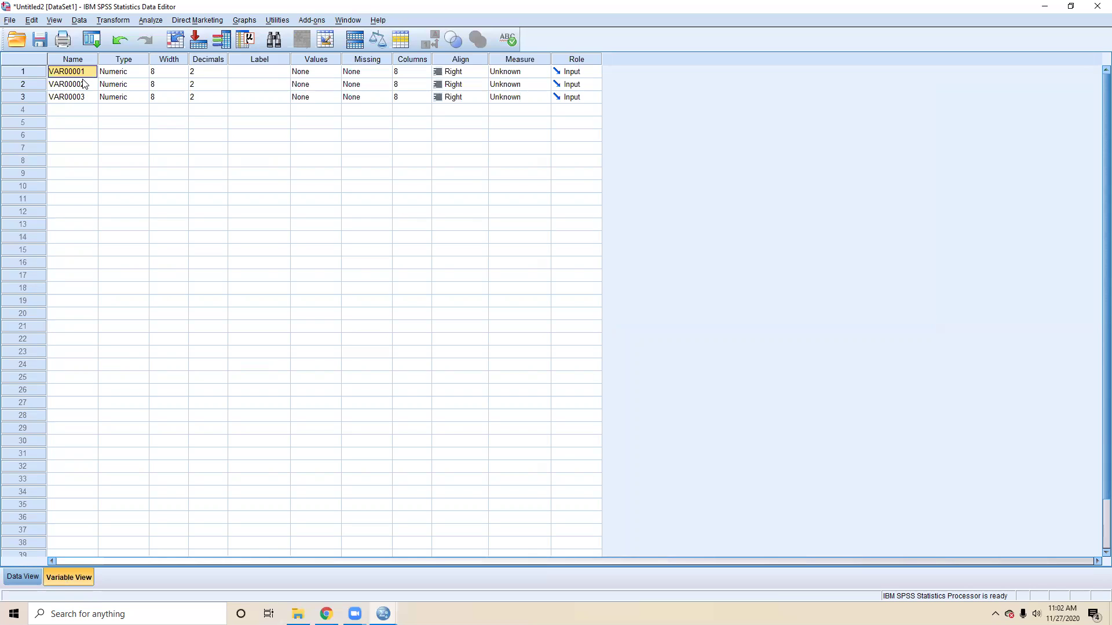
pyautogui.write('Y')
pyautogui.click(81, 89)
pyautogui.write('X1')
pyautogui.click(81, 102)
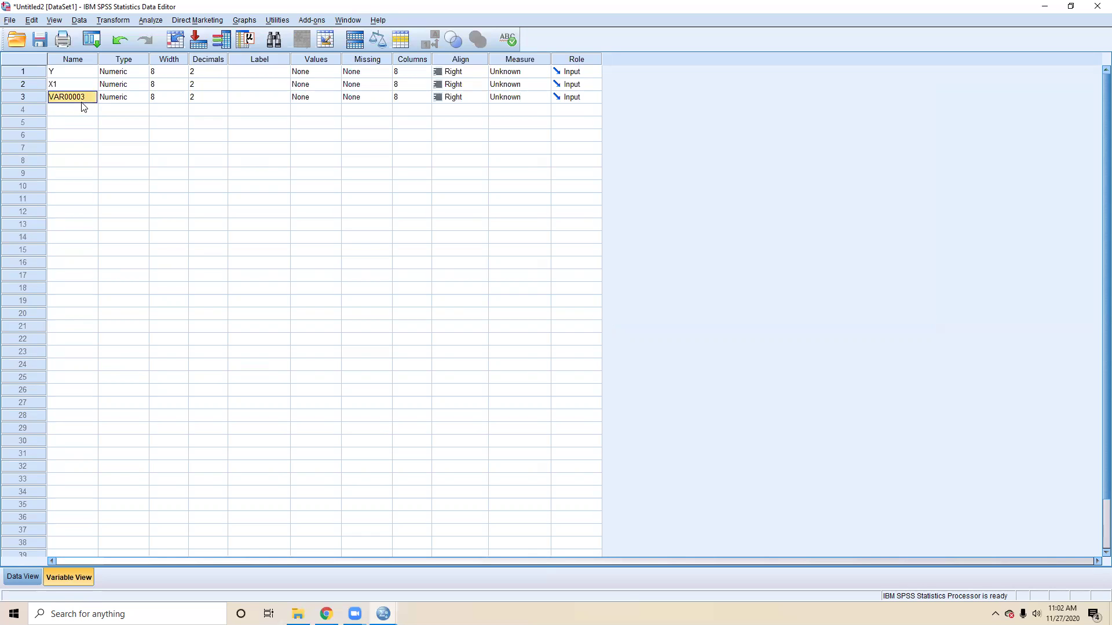
pyautogui.write('X2')
# - Set the decimals of X1 and X2 to 0
pyautogui.click(224, 85)
pyautogui.click(223, 85)
pyautogui.click(223, 86)
pyautogui.click(223, 98)
# - Label Y as Jumlah Nasabah, X1 as Jenis Produk and X2 as Jenis Bank
pyautogui.click(255, 75)
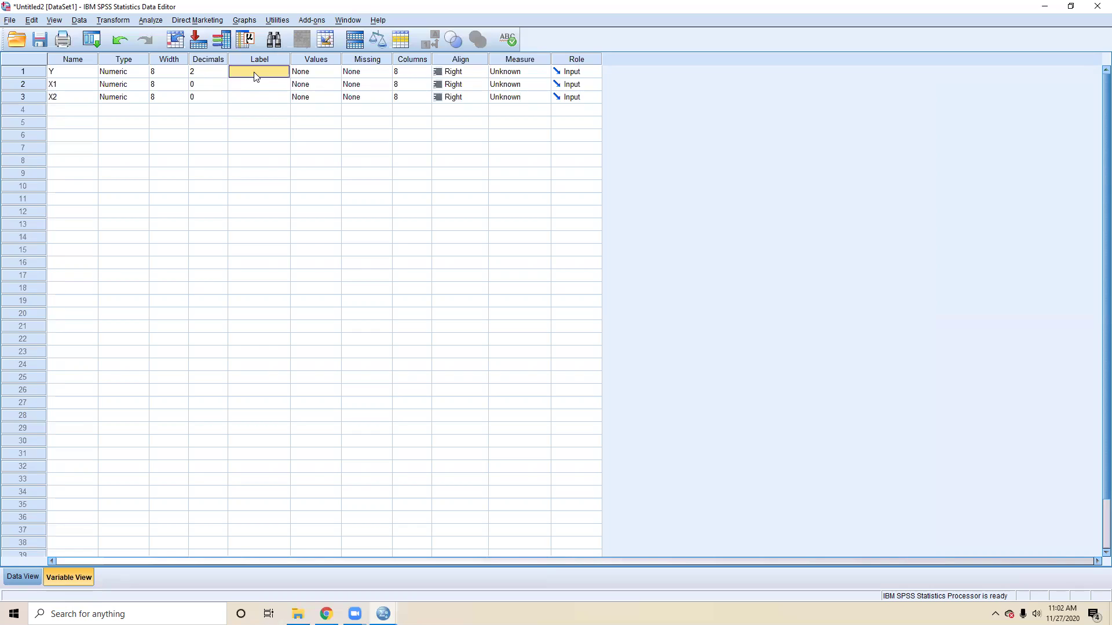
pyautogui.write('Jumlah Nasabah')
pyautogui.press('Return')
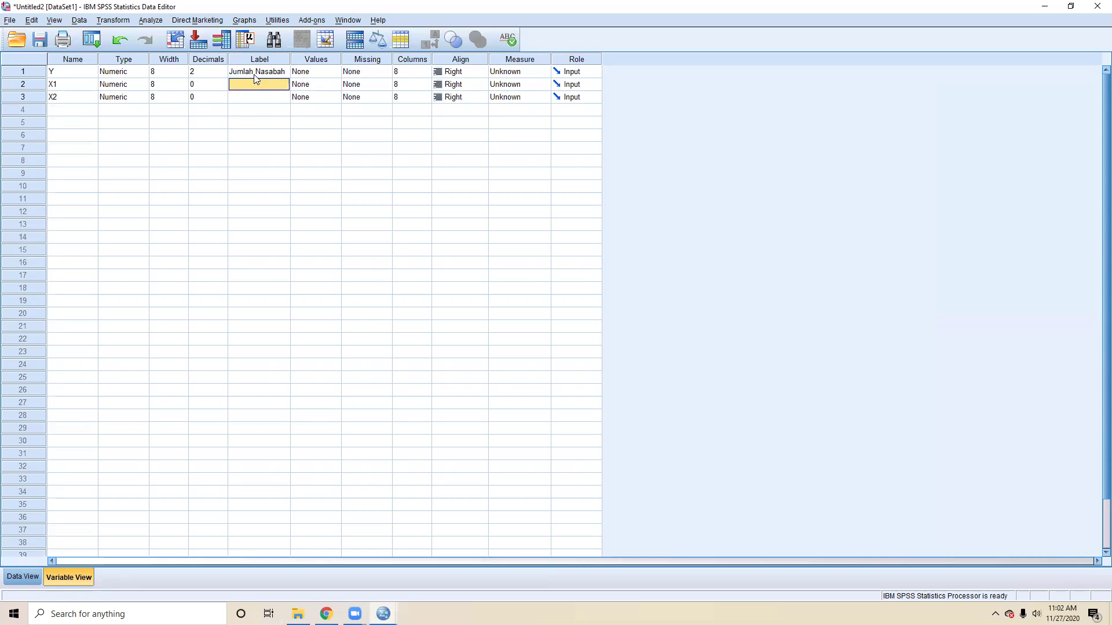
pyautogui.write('Jenis Produk')
pyautogui.press('Return')
pyautogui.write('Jenis Bank')
pyautogui.click(262, 115)
pyautogui.click(273, 73)
pyautogui.click(269, 87)
pyautogui.click(266, 99)
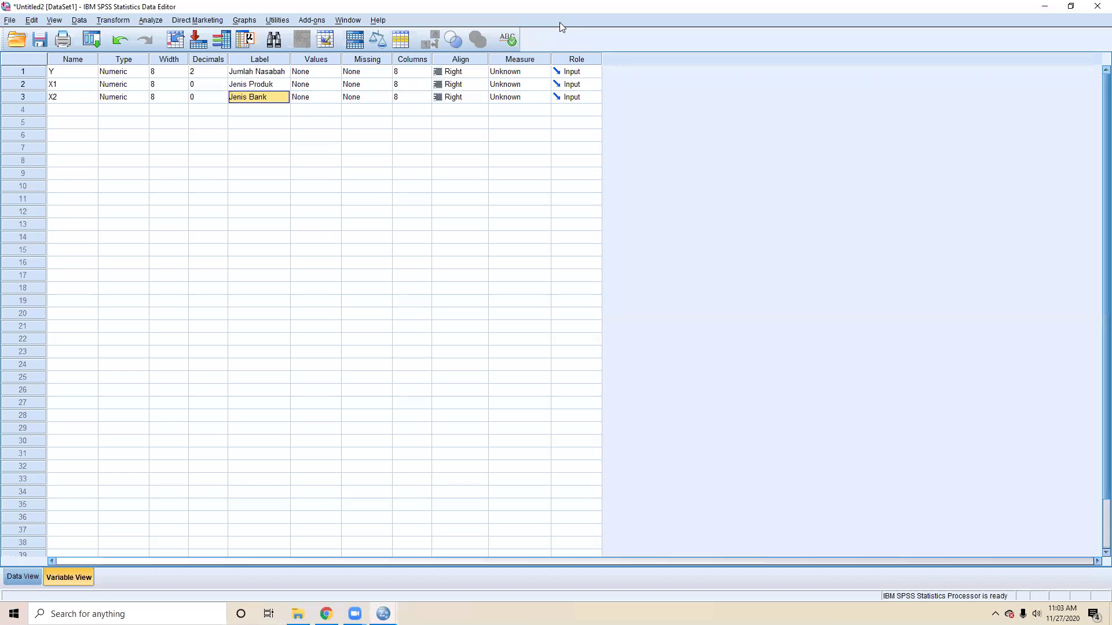
# - Define X1's value labels as 1 = Pendidikan, 2 = Properti and 3 = Haji
pyautogui.click(323, 87)
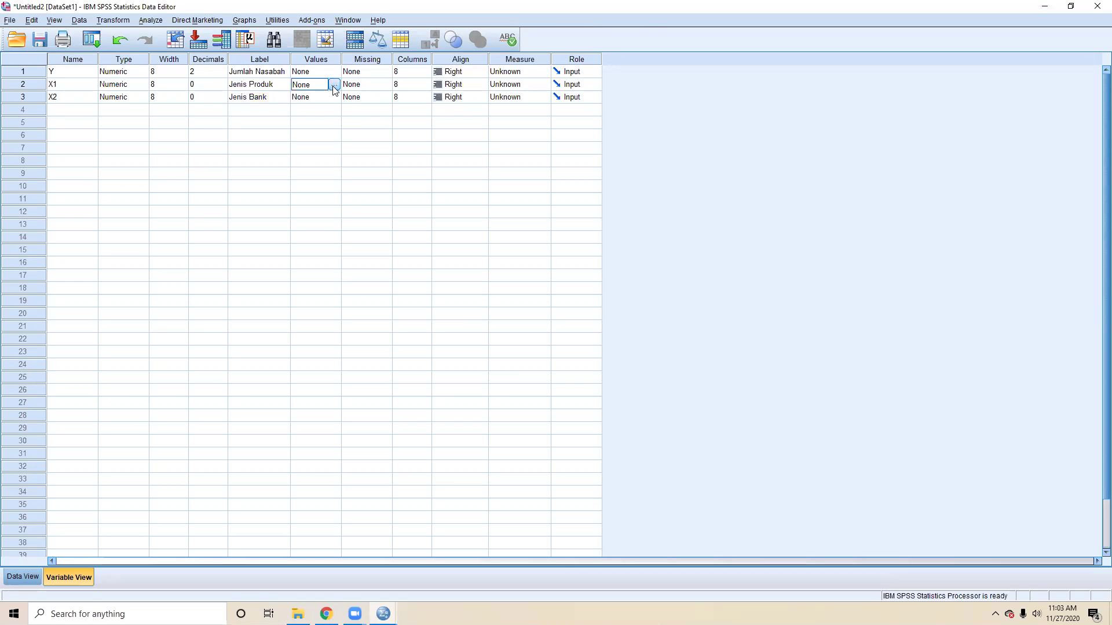
pyautogui.click(335, 85)
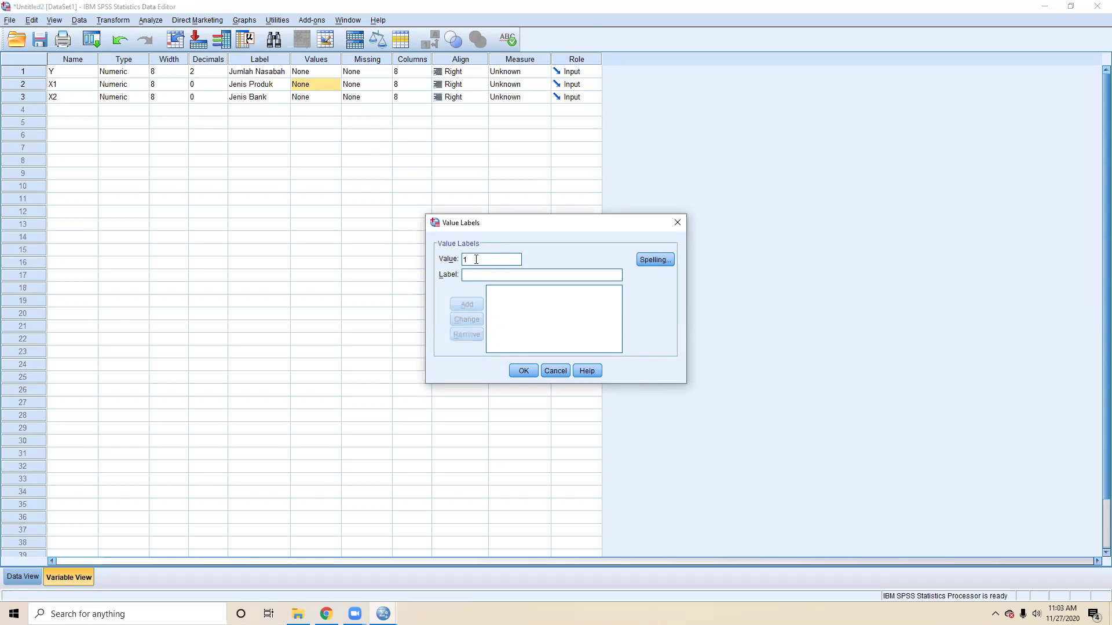
pyautogui.write('Pendidikan')
pyautogui.press('Return')
pyautogui.write('2')
pyautogui.write('Properti')
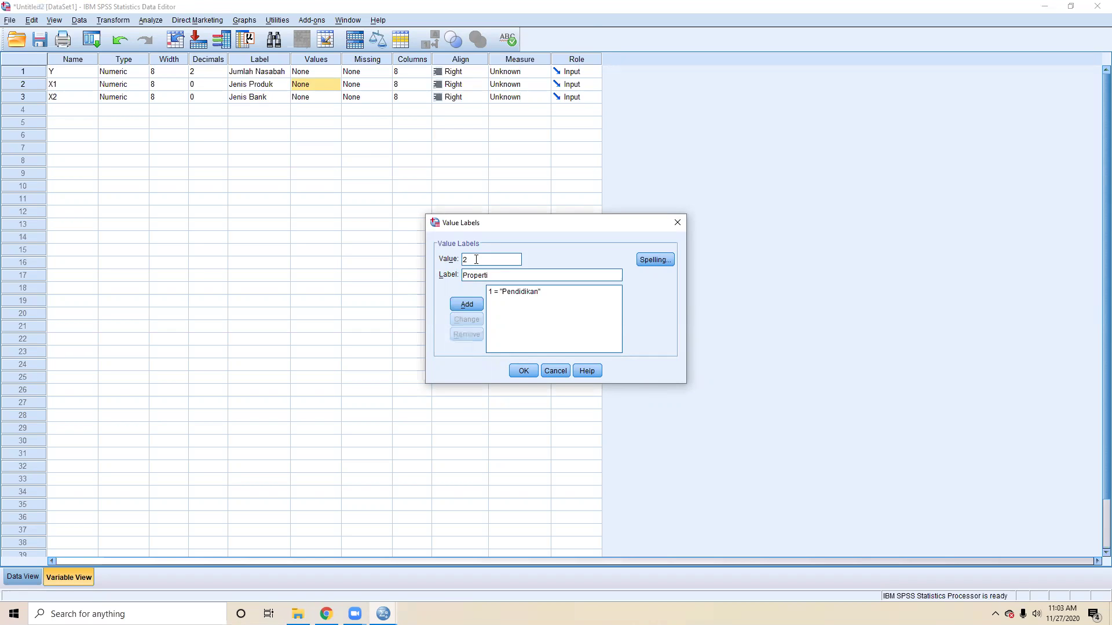
pyautogui.press('Return')
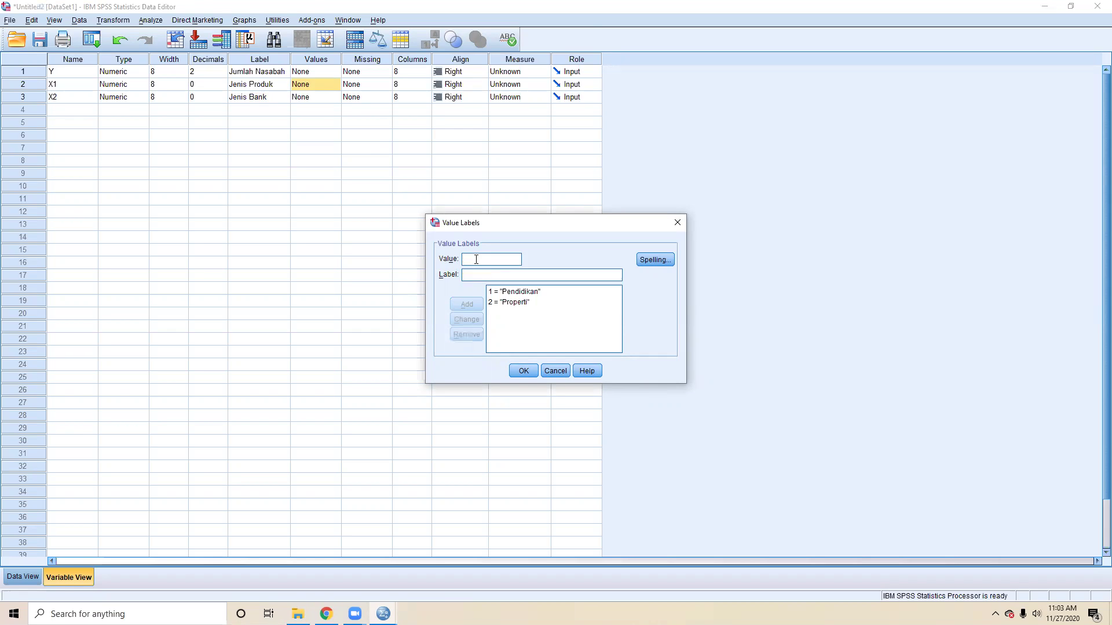
pyautogui.write('3')
pyautogui.write("Haji'")
pyautogui.press('Return')
pyautogui.click(524, 371)
# - Start X2's value labels by adding 1 = Konven Daerah
pyautogui.click(308, 100)
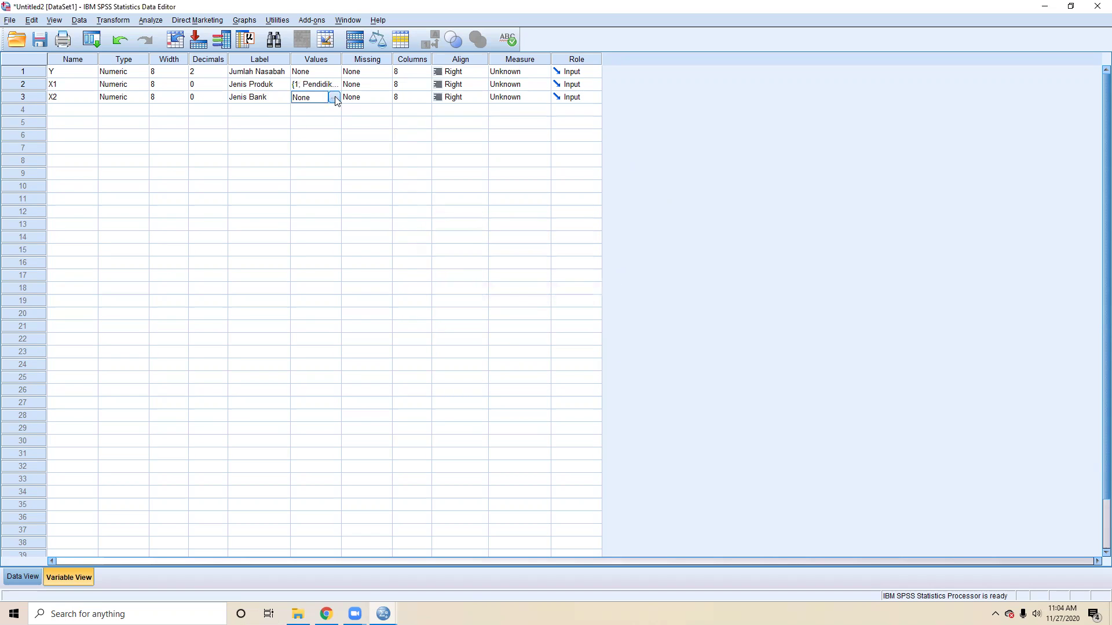
pyautogui.click(335, 99)
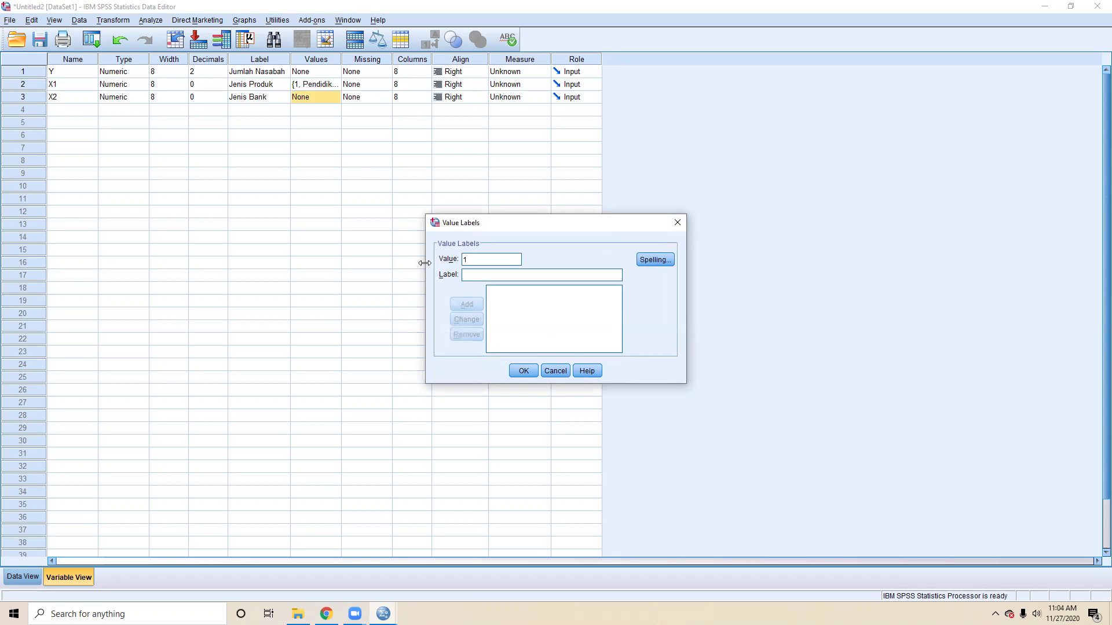
pyautogui.write('Konven Daerah')
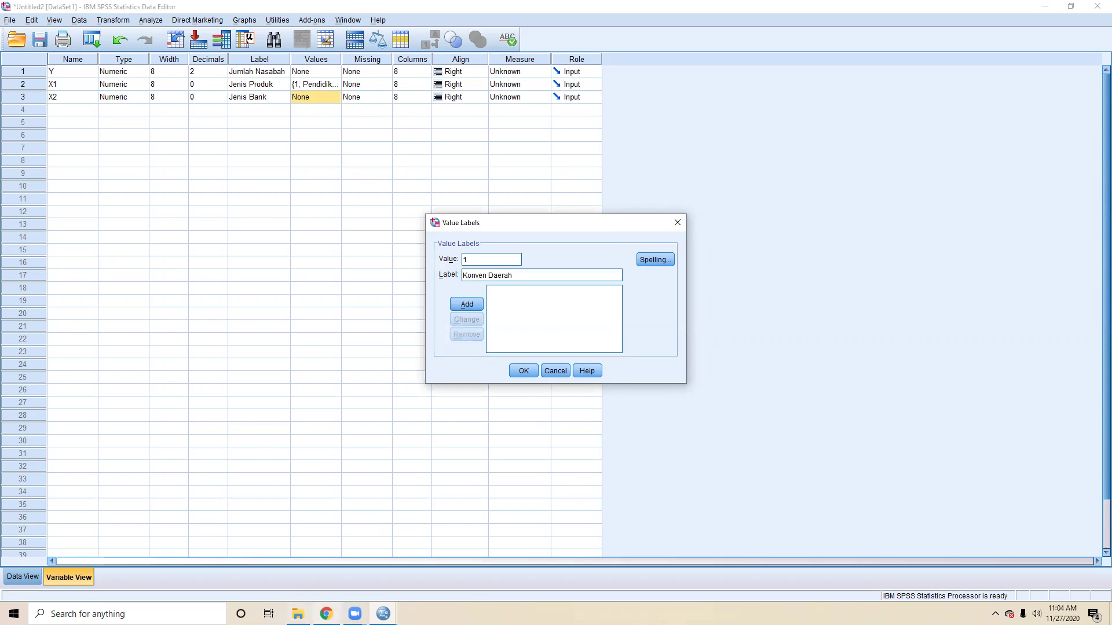
pyautogui.click(326, 613)
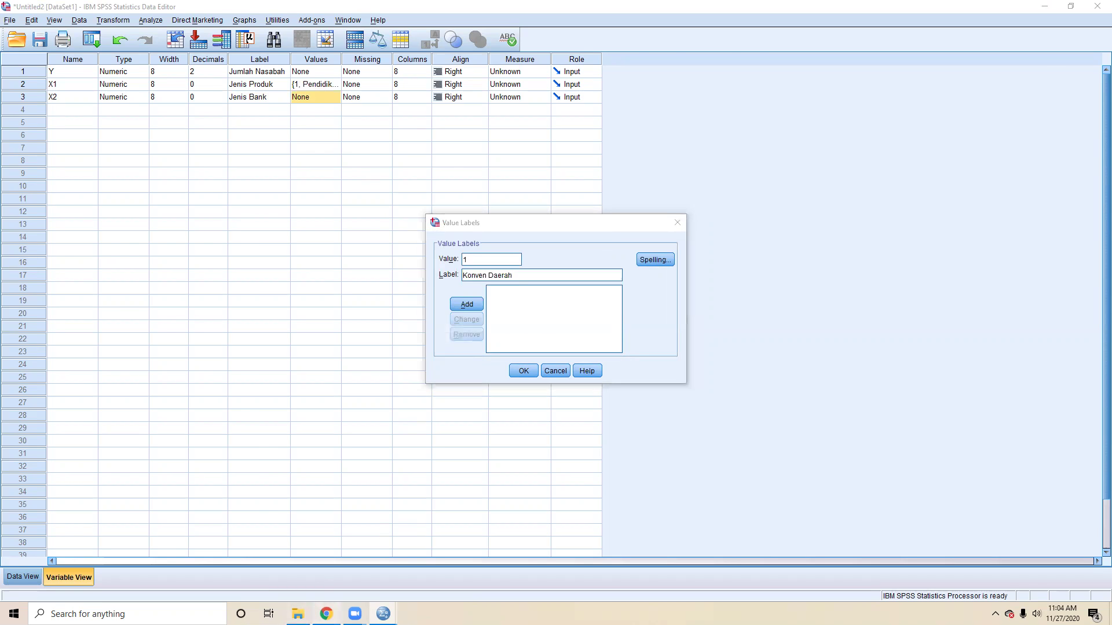
pyautogui.click(383, 614)
pyautogui.click(318, 570)
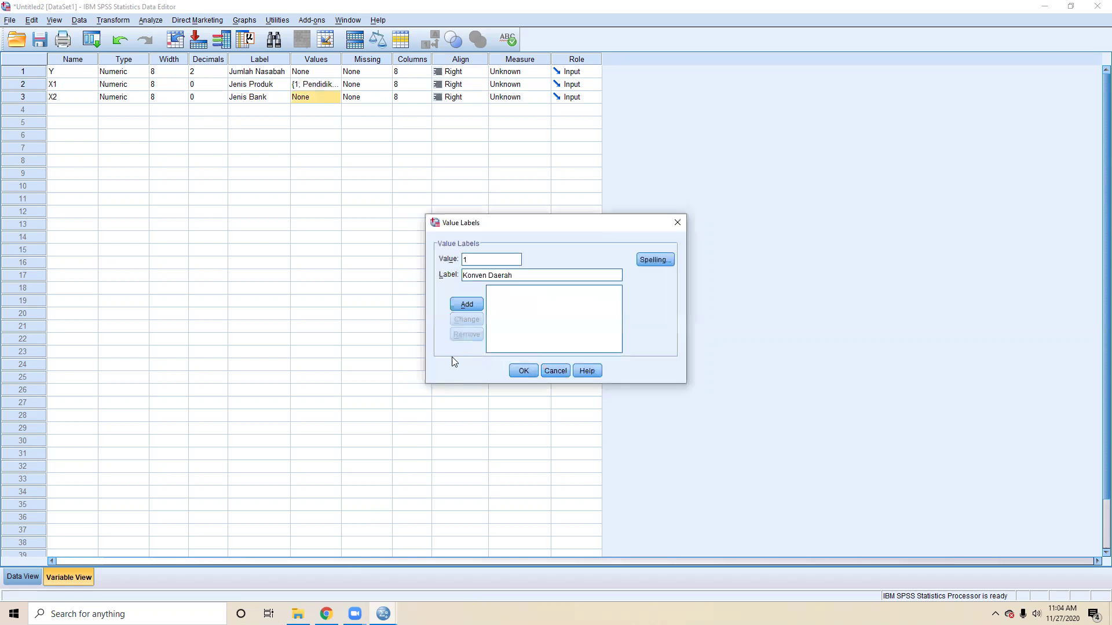
pyautogui.click(466, 305)
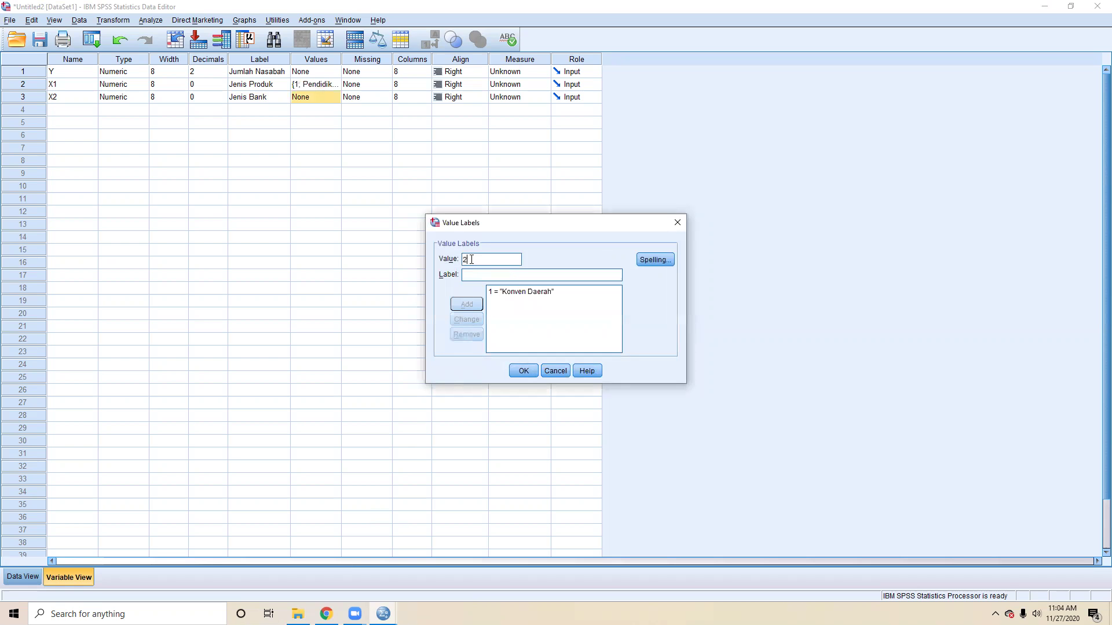
# - Add X2's value labels 2 = Konven Nasional, 3 = Syariah Daerah and 4 = Syariah Nasional
pyautogui.write('Konven Nasional')
pyautogui.press('Return')
pyautogui.press('Tab')
pyautogui.write('Syariah Daerah')
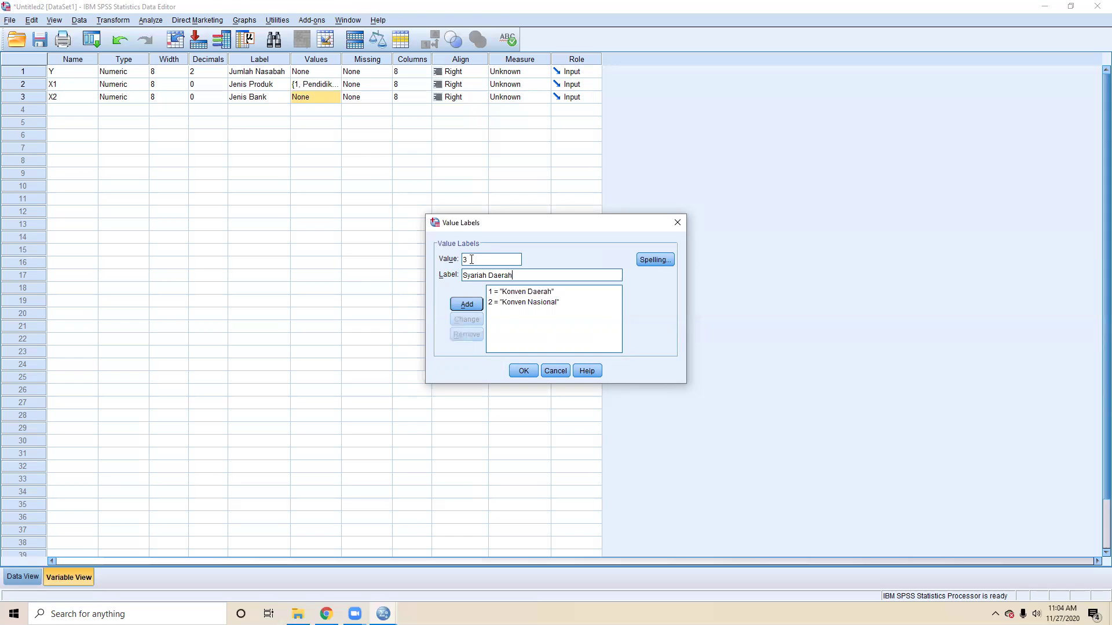
pyautogui.press('Return')
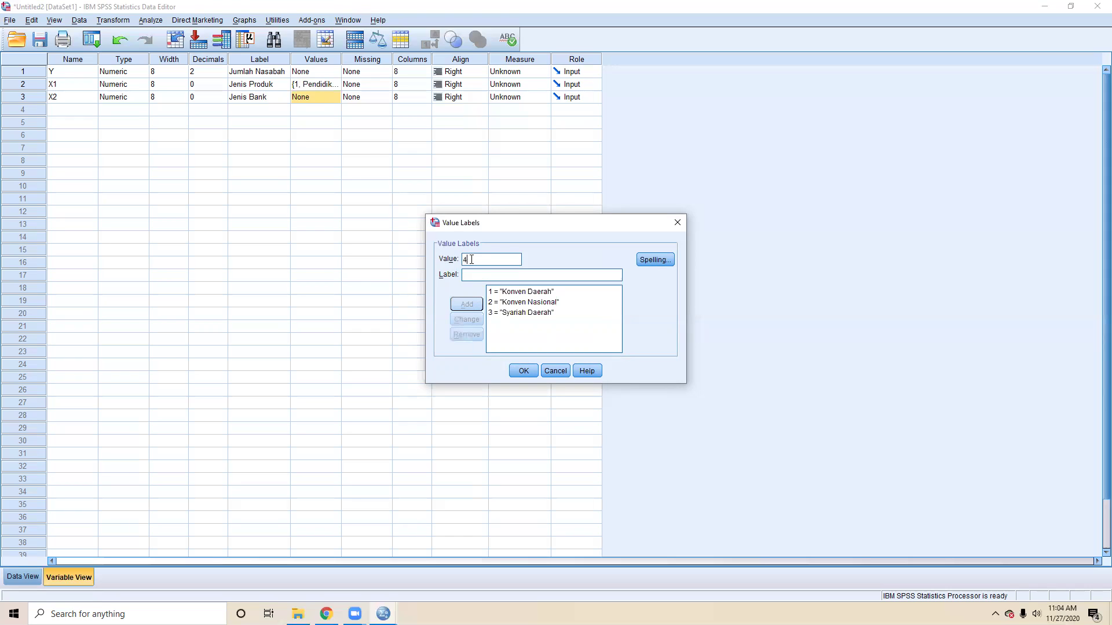
pyautogui.press('Tab')
pyautogui.write('Syariah Nasional')
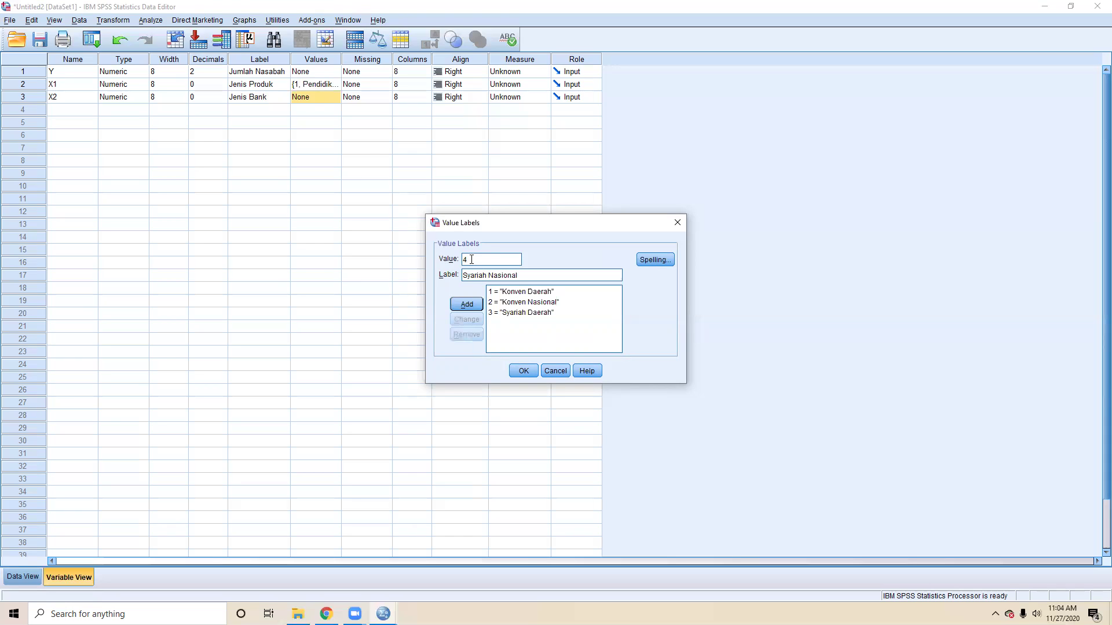
pyautogui.press('Return')
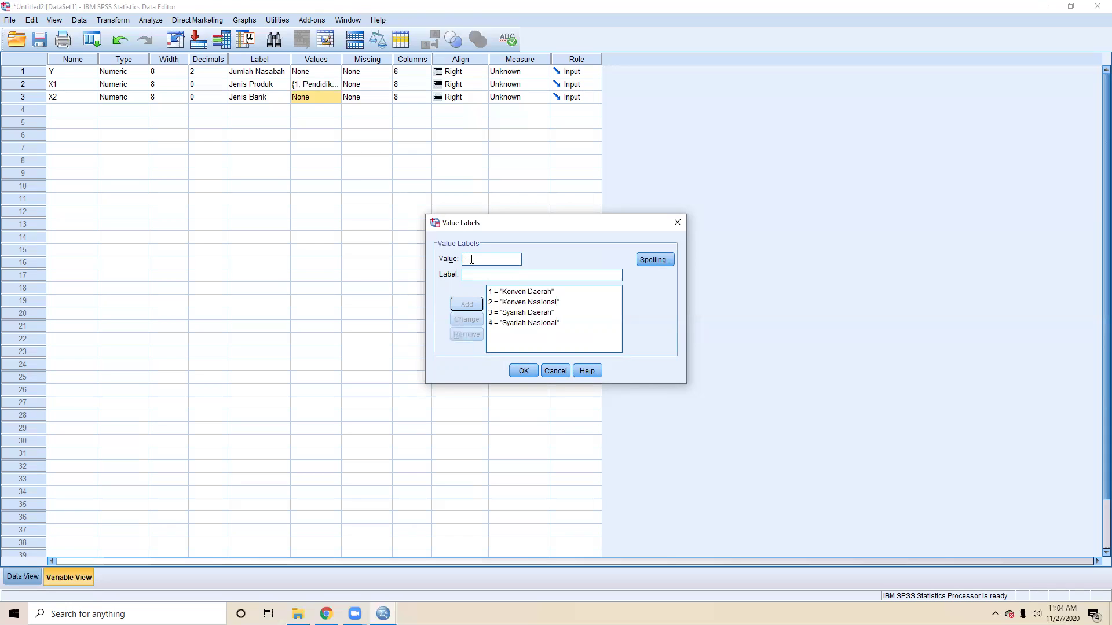
# - Retype the end of the Syariah Nasional label for value 4 and apply X2's value labels
pyautogui.click(507, 325)
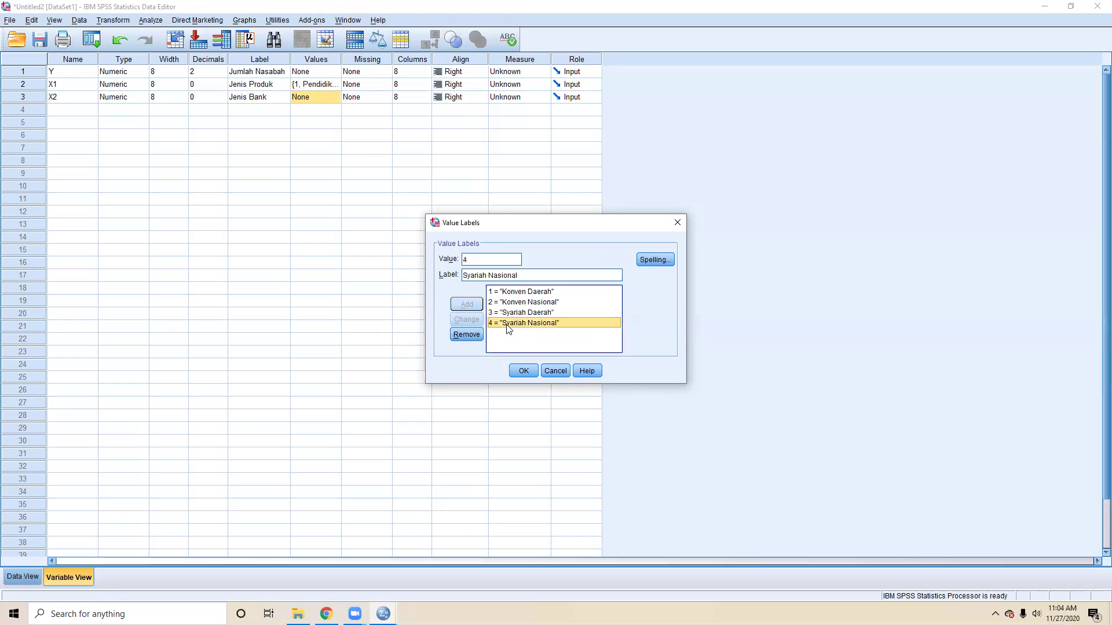
pyautogui.click(521, 277)
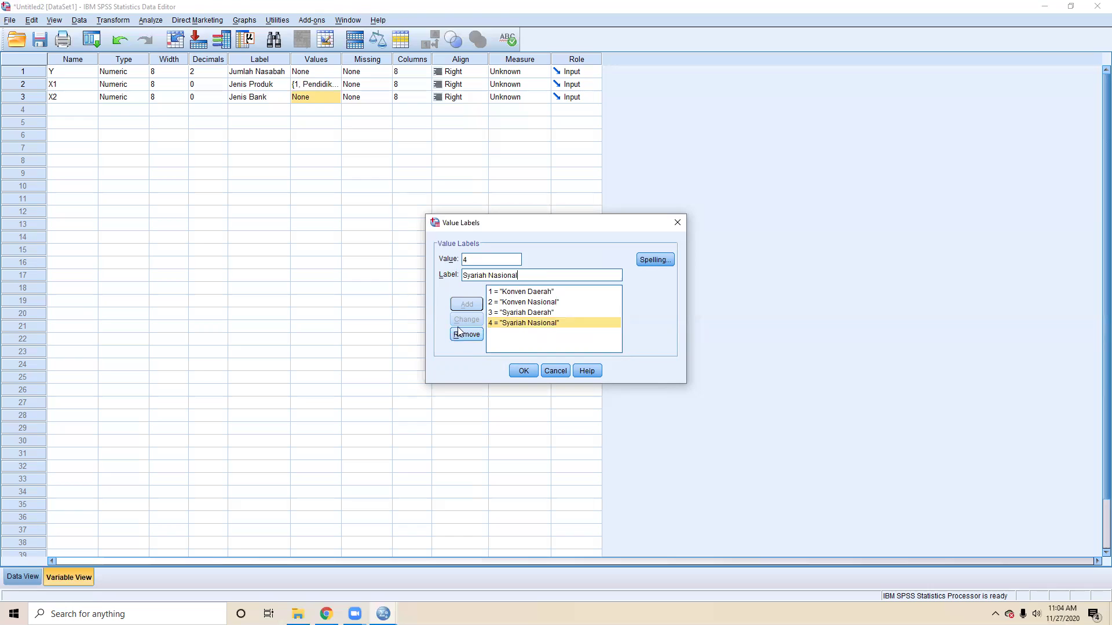
pyautogui.press('BackSpace')
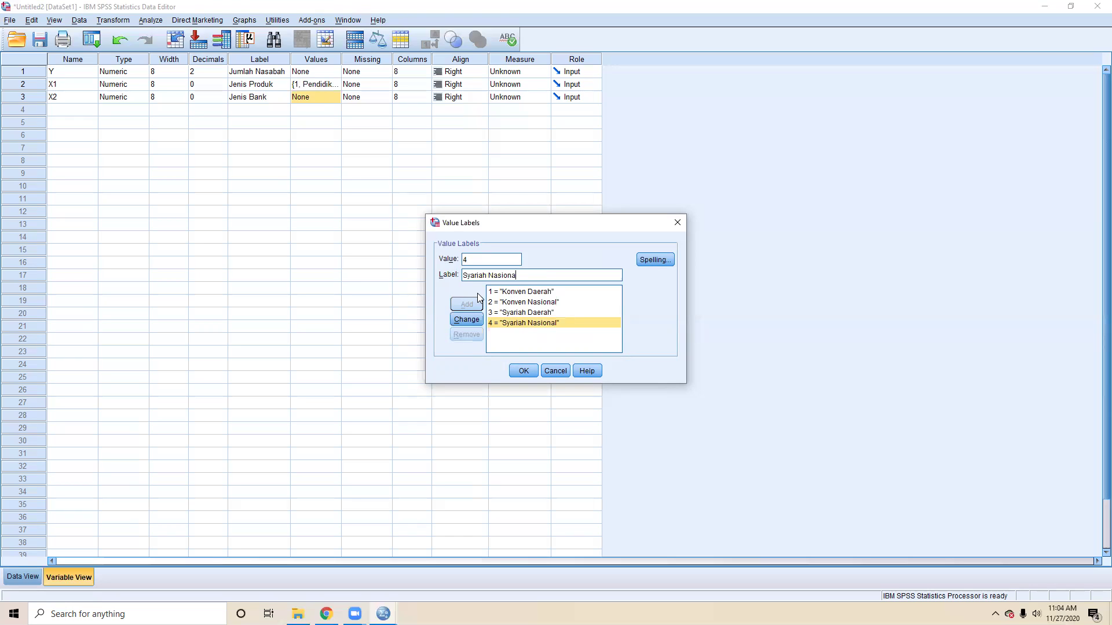
pyautogui.press('BackSpace')
pyautogui.write('l')
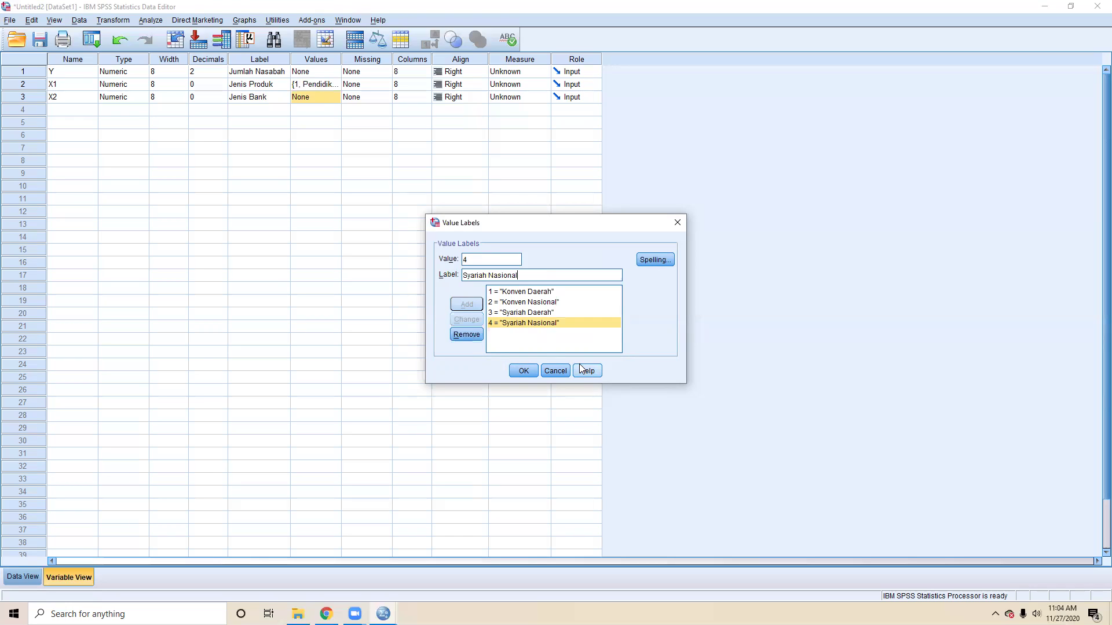
pyautogui.click(519, 370)
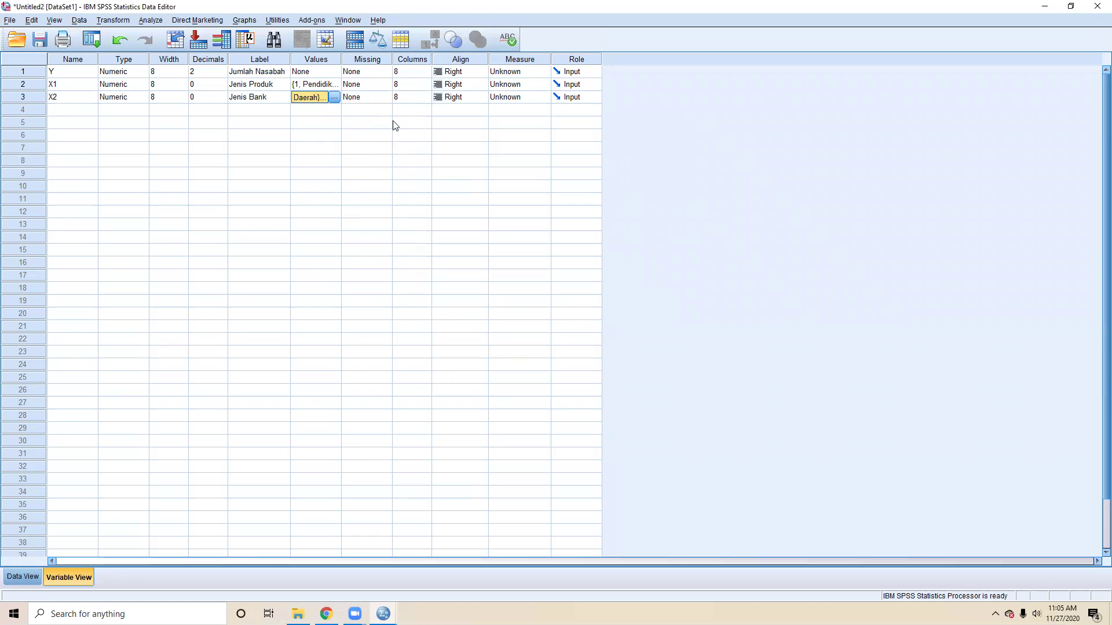
# - Show value labels in the data, check the product and bank types through the rows, and return to the numeric codes
pyautogui.click(23, 577)
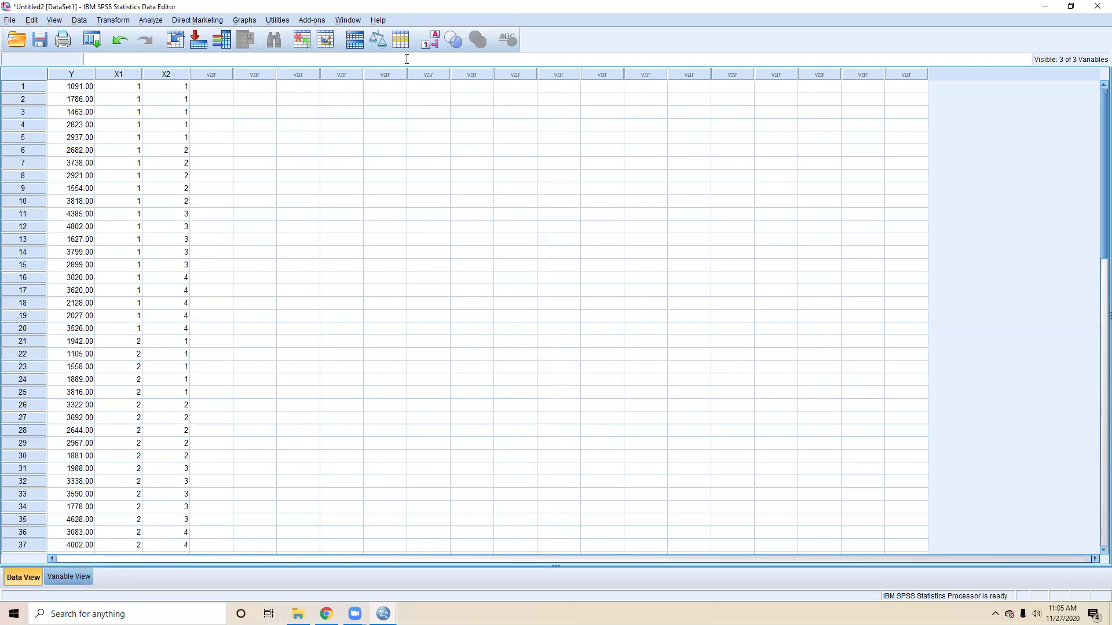
pyautogui.click(429, 39)
pyautogui.scroll(-3, 167, 231)
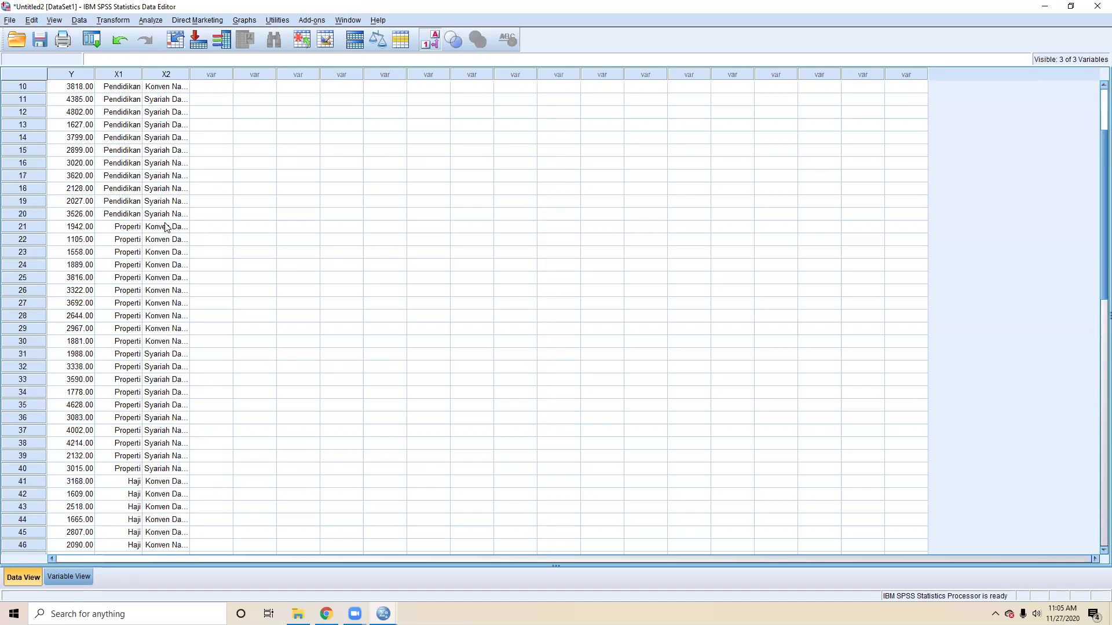
pyautogui.scroll(3, 166, 227)
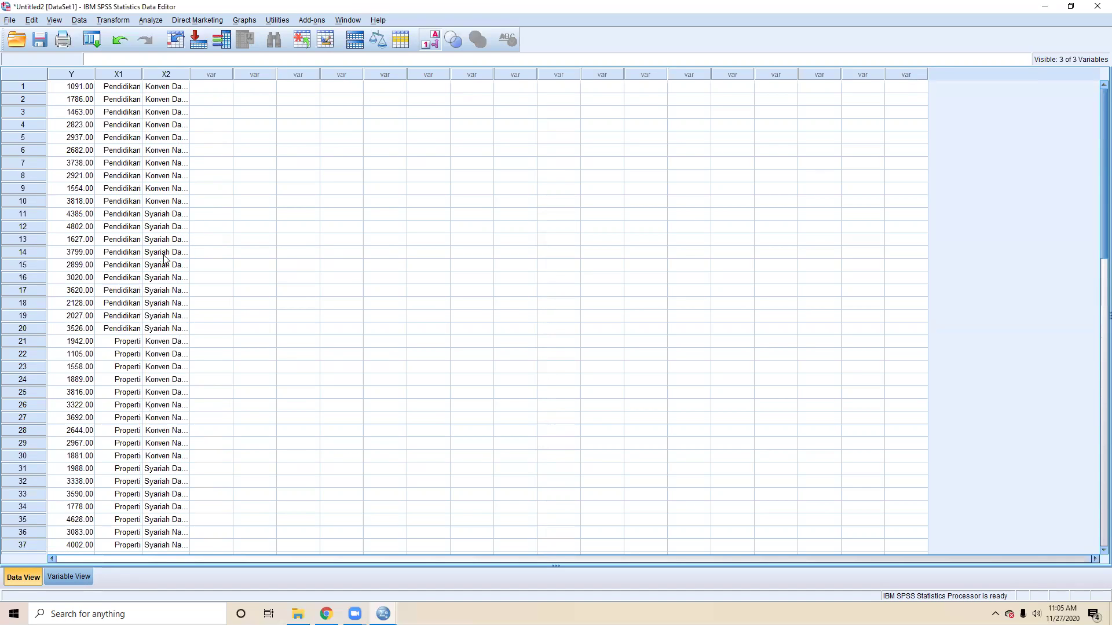
pyautogui.scroll(-7, 165, 313)
pyautogui.scroll(5, 185, 341)
pyautogui.scroll(2, 195, 352)
pyautogui.click(430, 41)
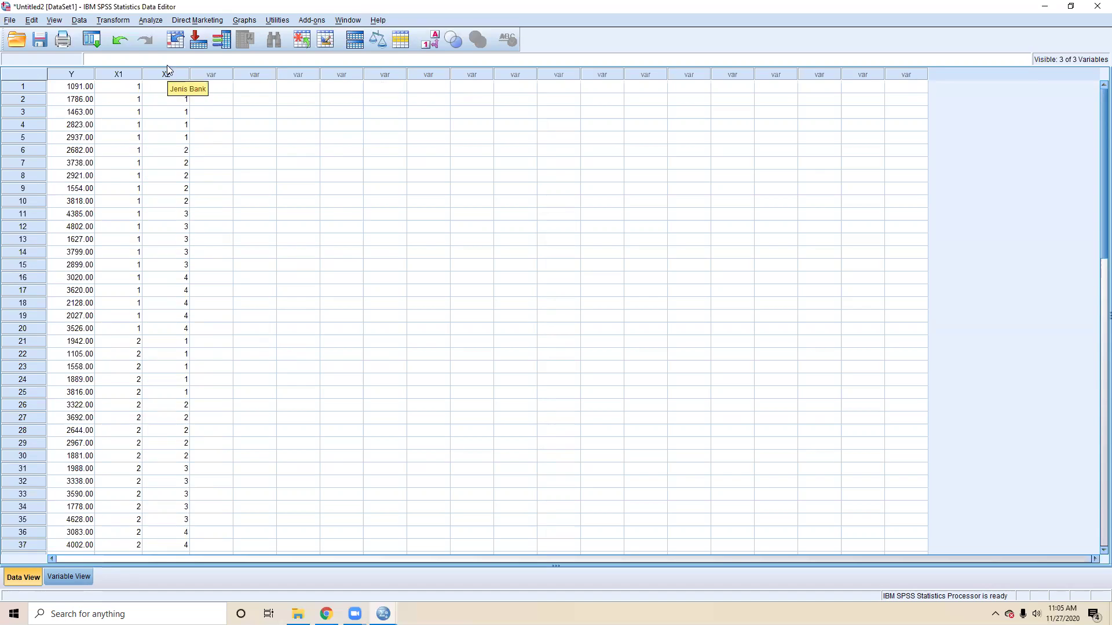
# - Set up a Univariate general linear model with Jumlah Nasabah [Y] as dependent variable and Jenis Produk [X1] and Jenis Bank [X2] as fixed factors
pyautogui.click(151, 21)
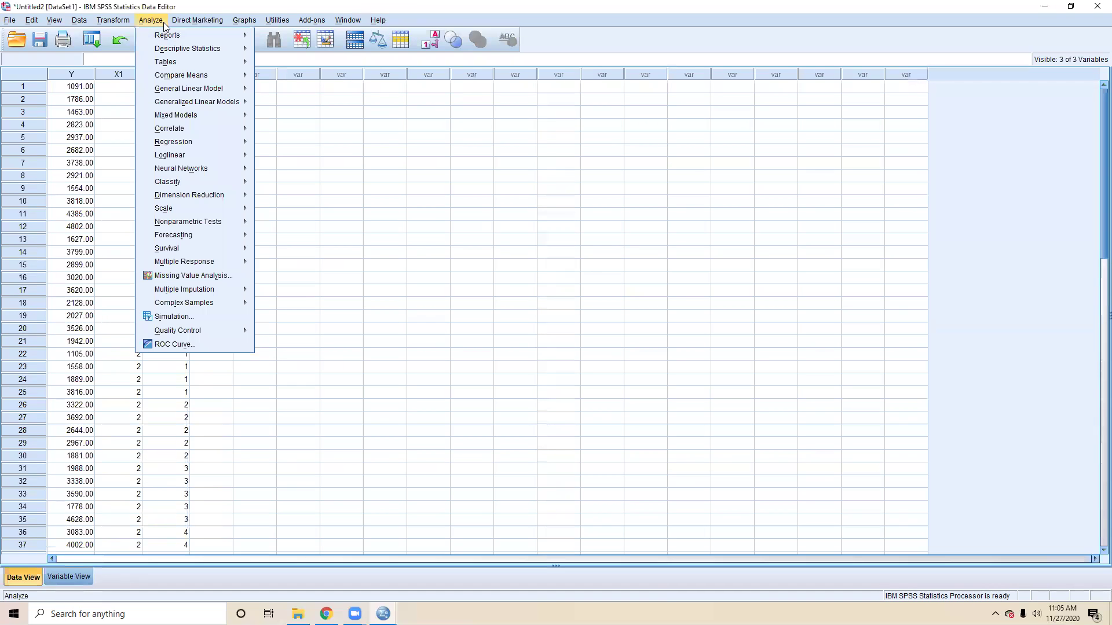
pyautogui.moveTo(174, 75)
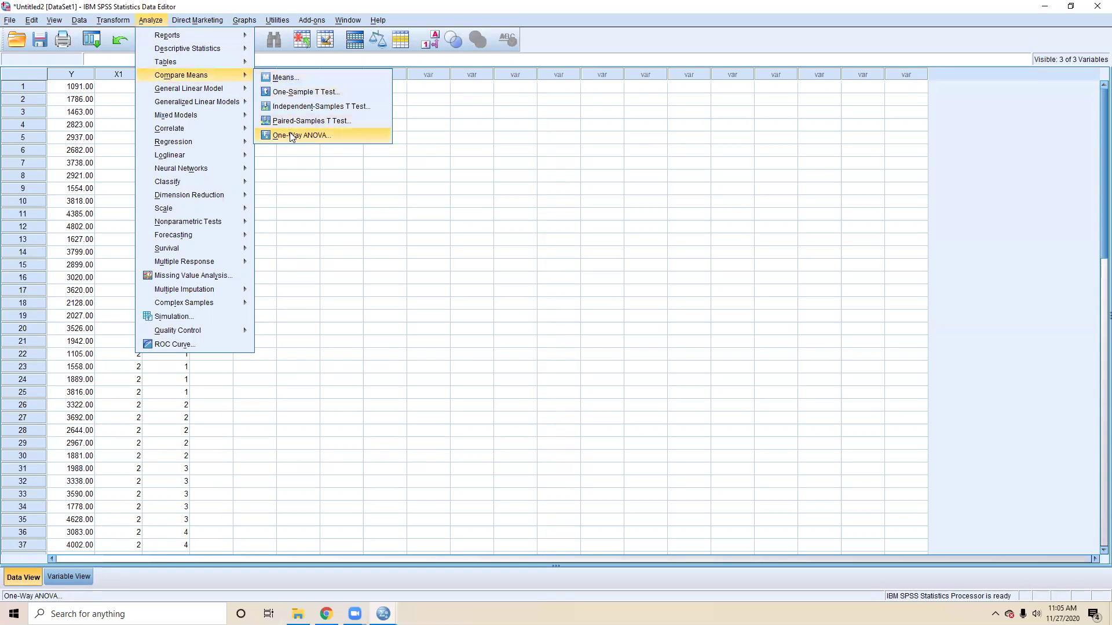
pyautogui.moveTo(245, 89)
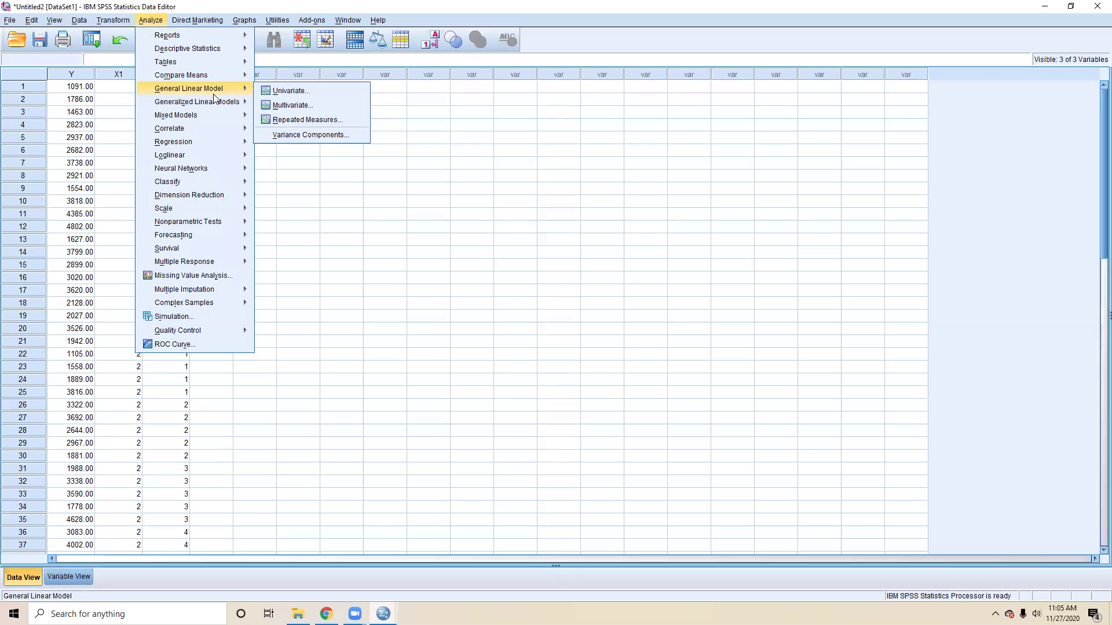
pyautogui.click(270, 92)
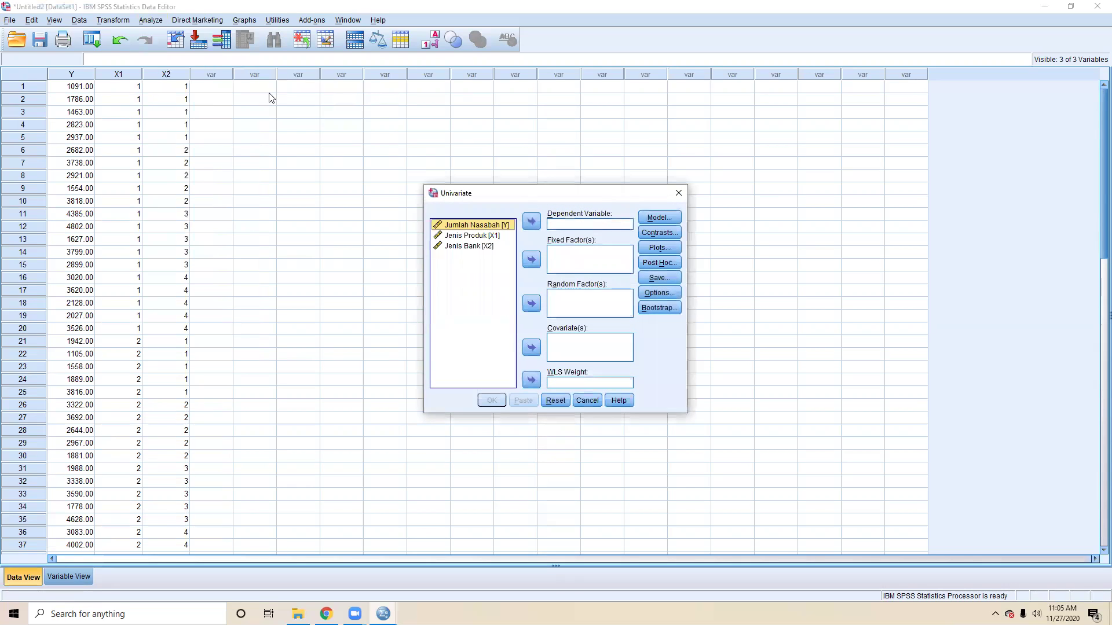
pyautogui.click(530, 222)
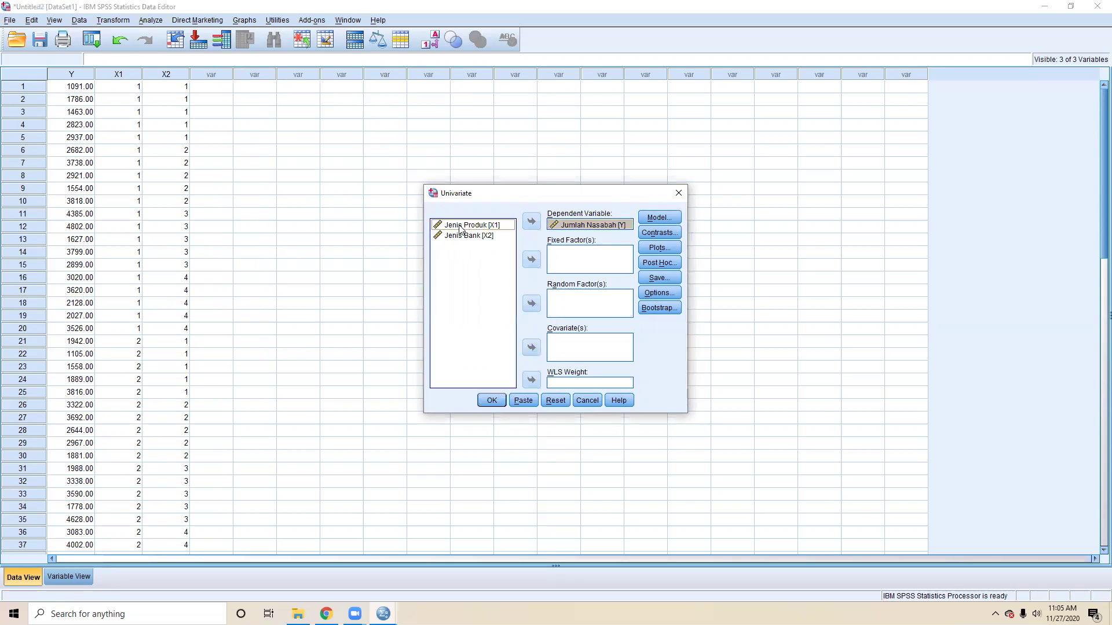
pyautogui.click(460, 227)
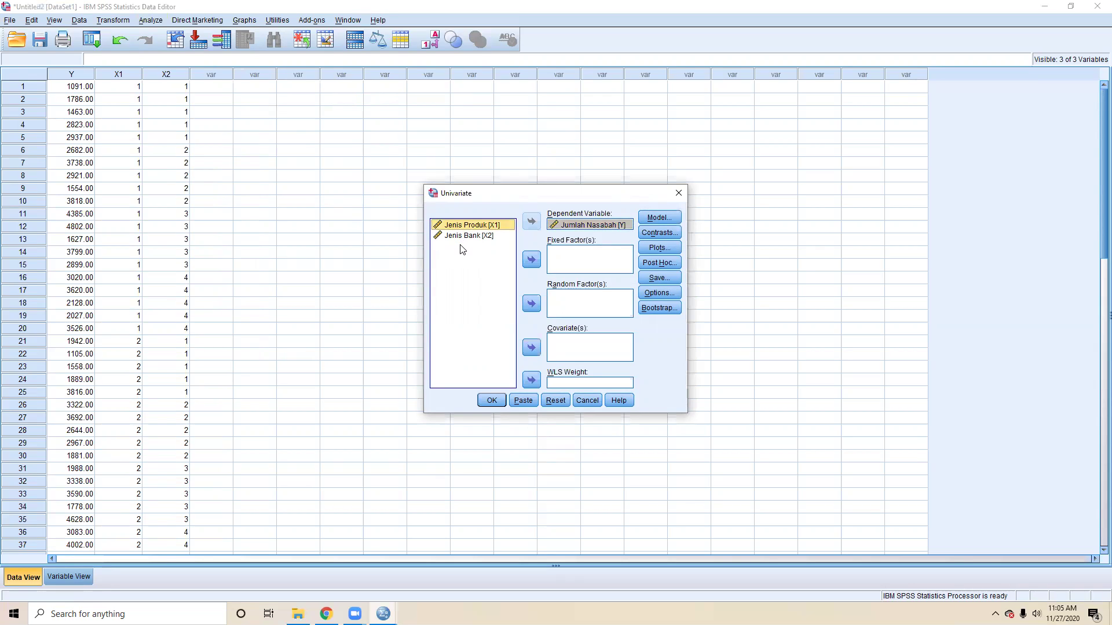
pyautogui.keyDown('shift'); pyautogui.click(459, 236); pyautogui.keyUp('shift')
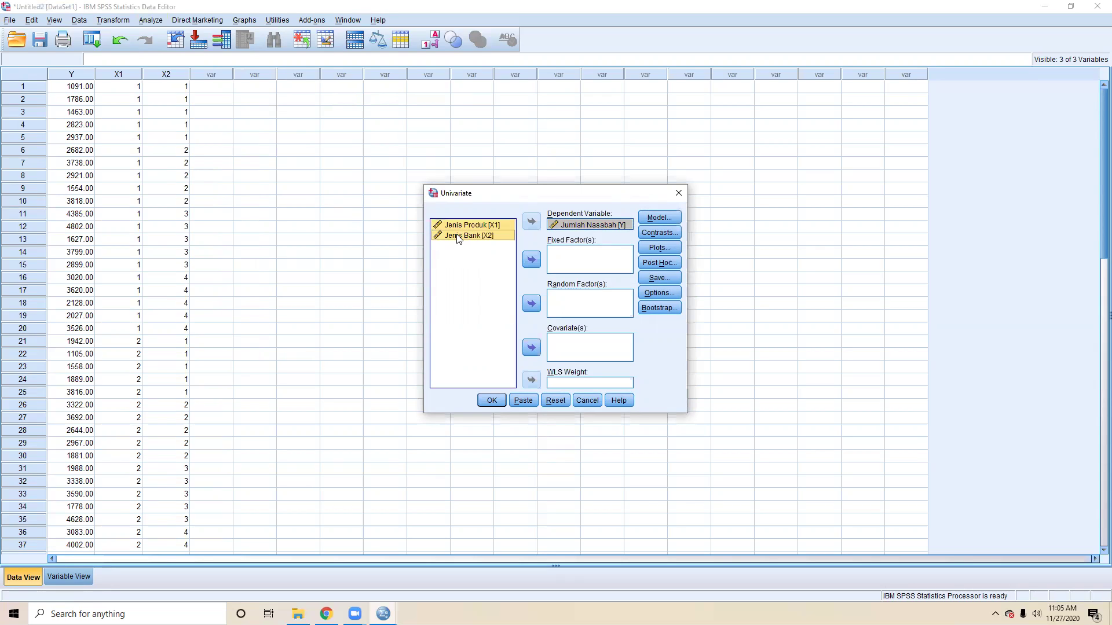
pyautogui.click(530, 262)
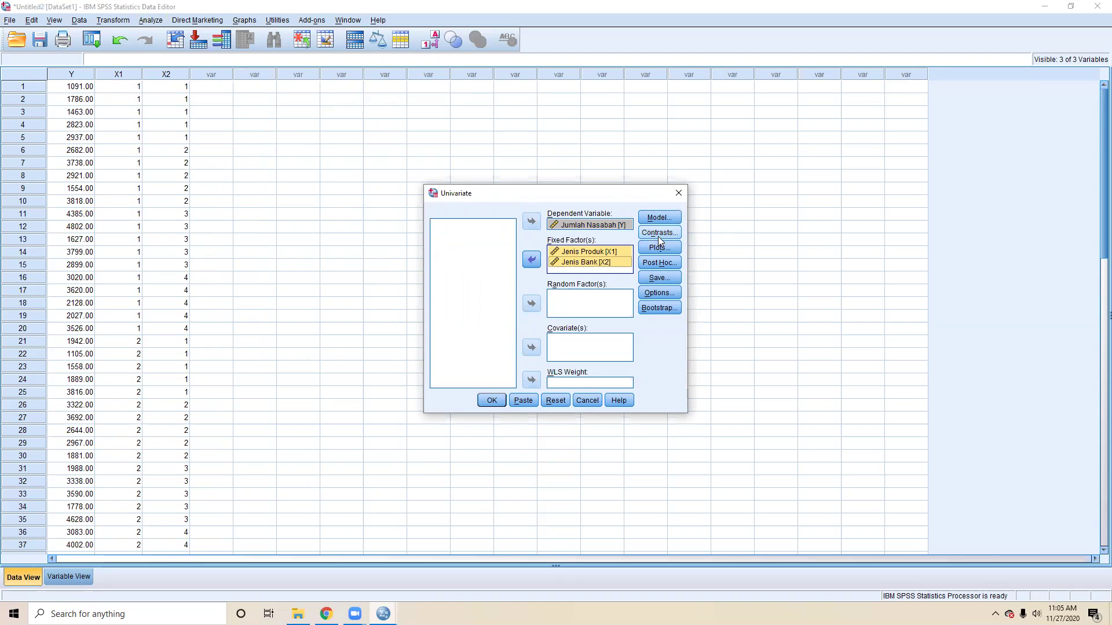
# - Request LSD post hoc comparisons for both X1 and X2
pyautogui.click(657, 262)
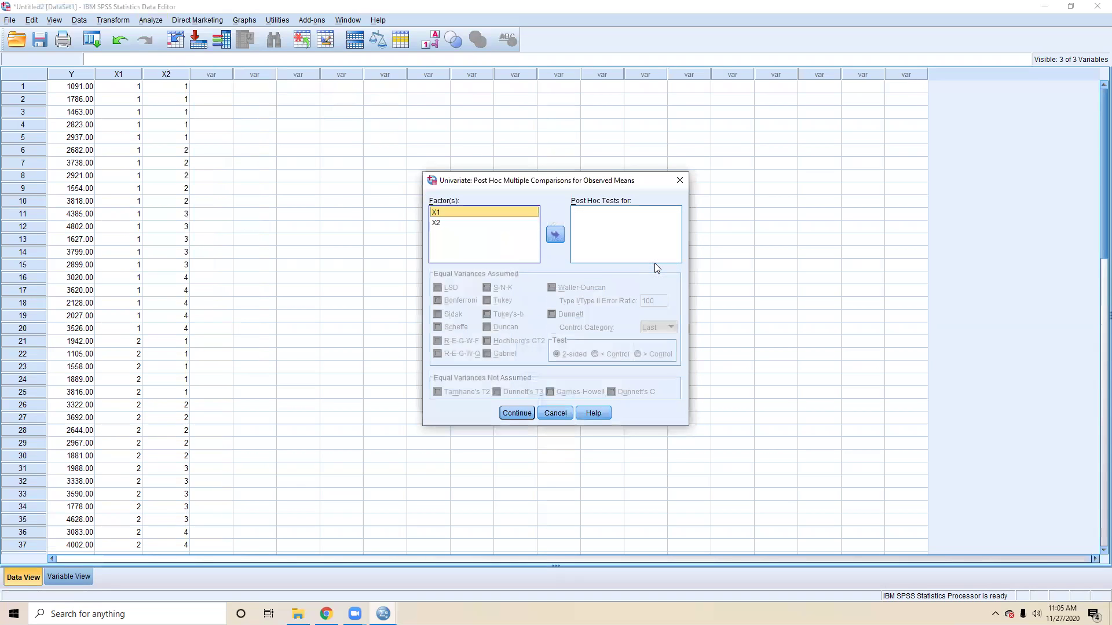
pyautogui.keyDown('shift'); pyautogui.click(471, 223); pyautogui.keyUp('shift')
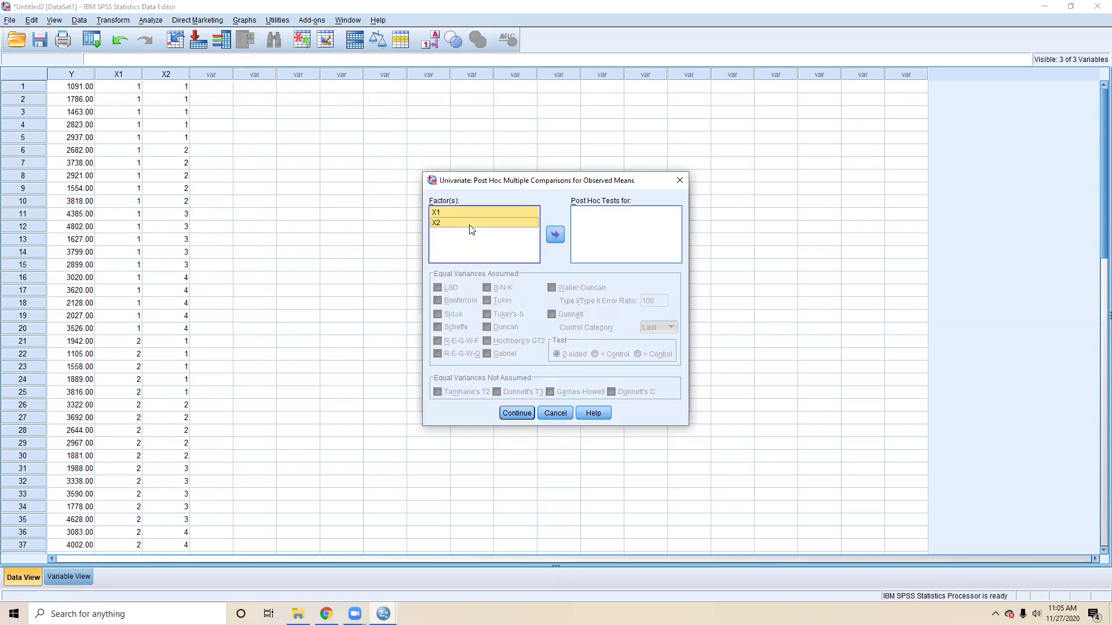
pyautogui.click(555, 235)
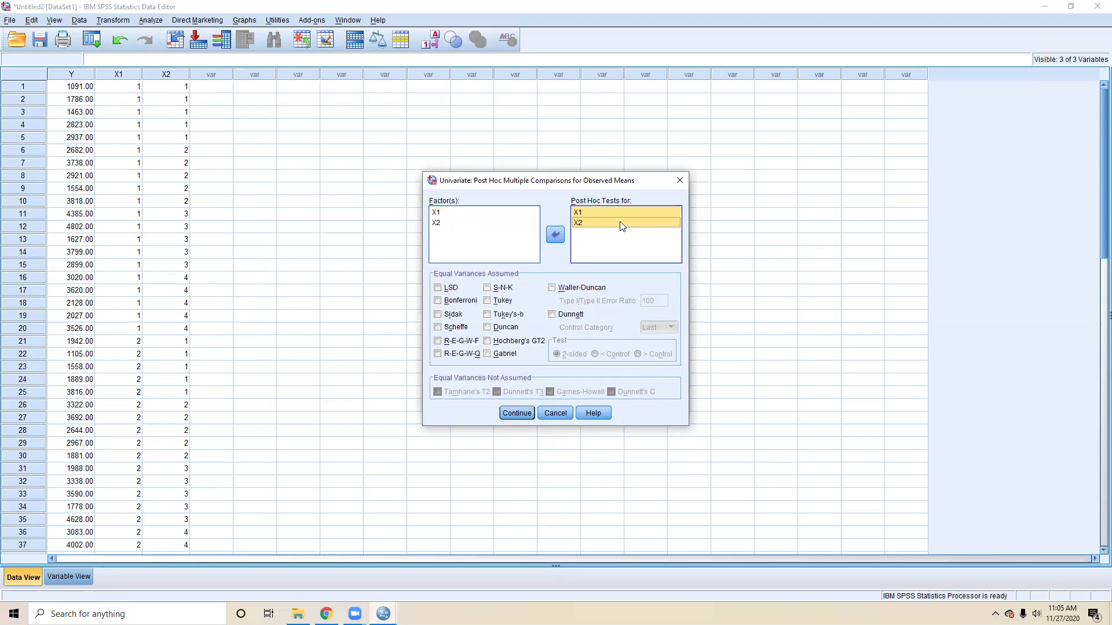
pyautogui.click(438, 288)
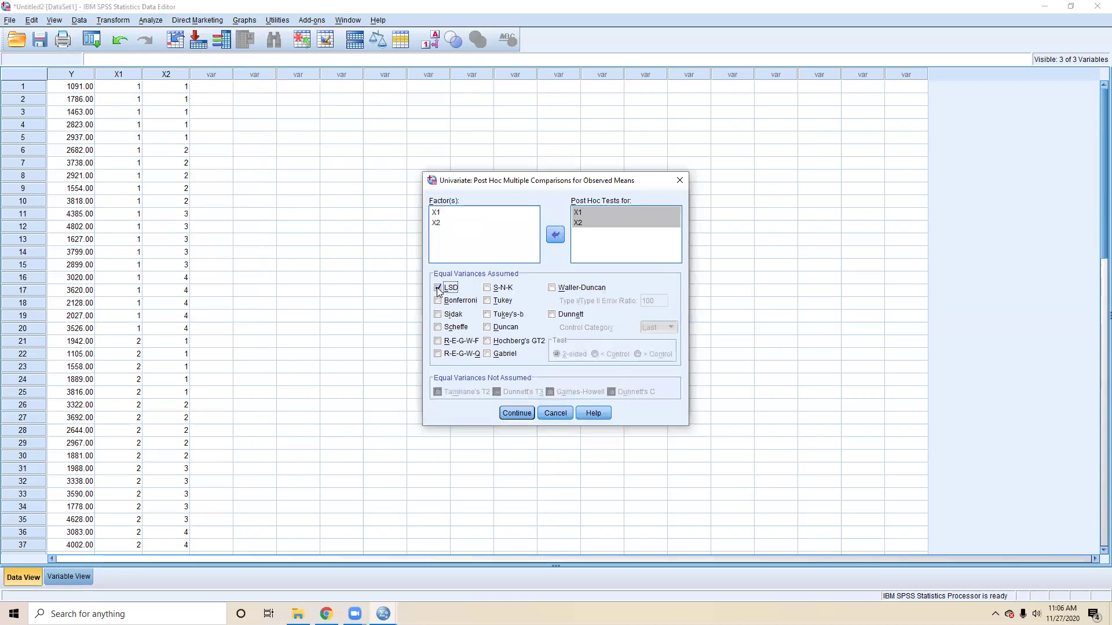
pyautogui.click(505, 414)
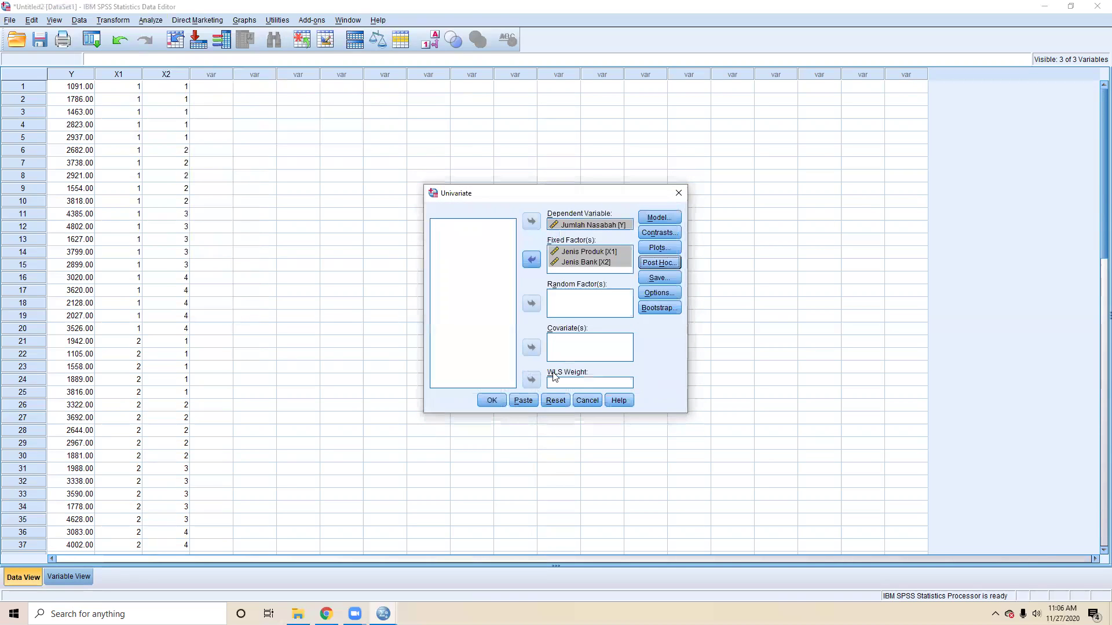
# - Include descriptive statistics and homogeneity tests in the output and run the univariate analysis
pyautogui.click(660, 297)
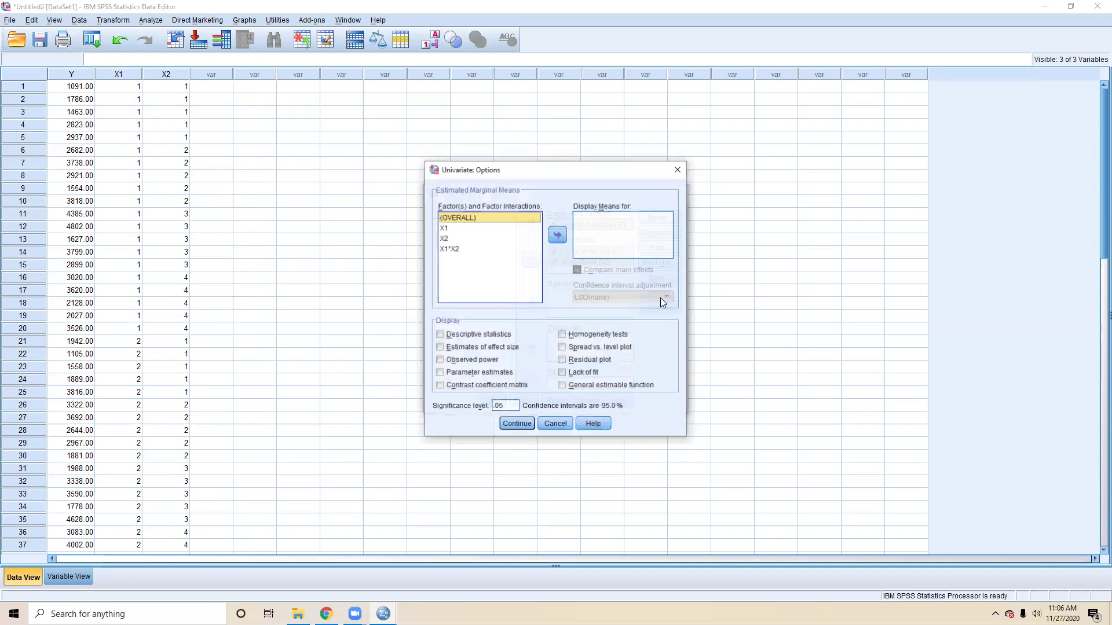
pyautogui.click(453, 339)
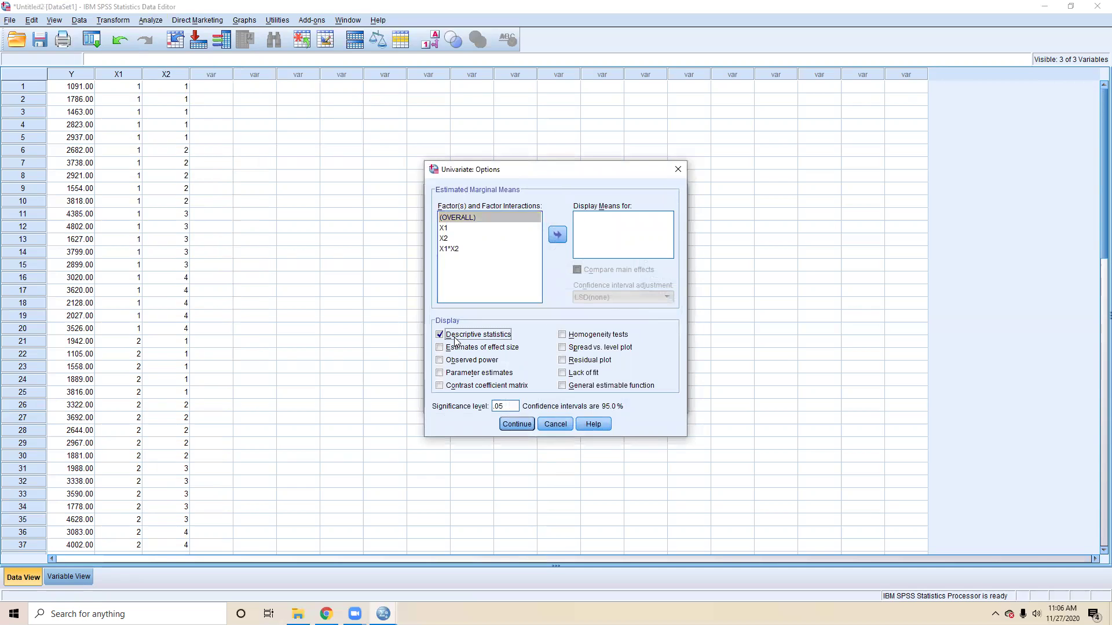
pyautogui.click(577, 339)
pyautogui.click(512, 426)
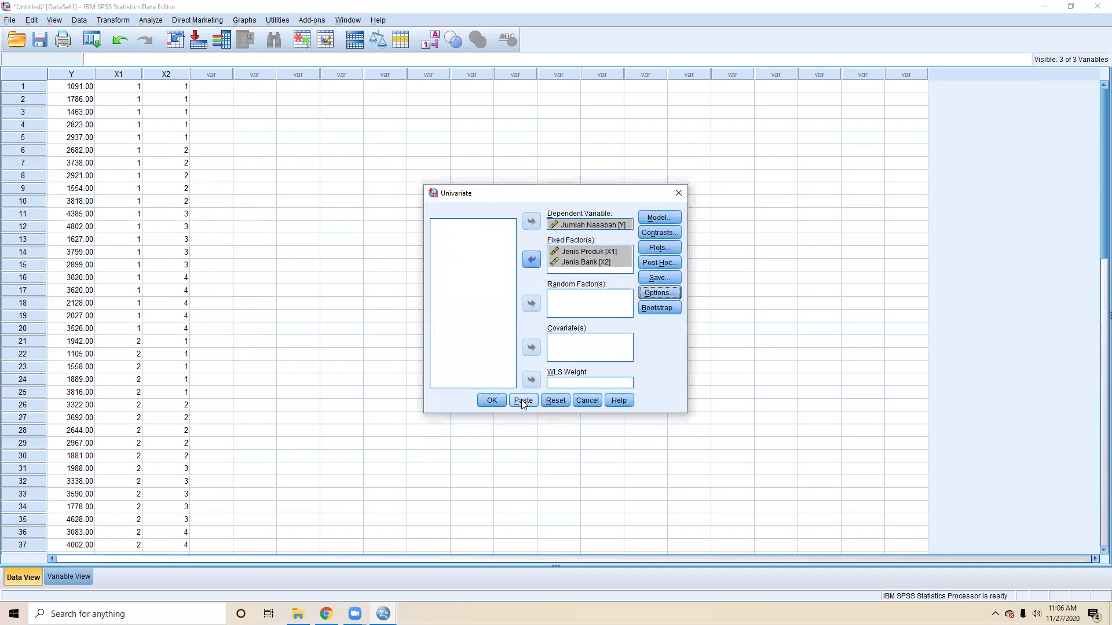
pyautogui.click(489, 400)
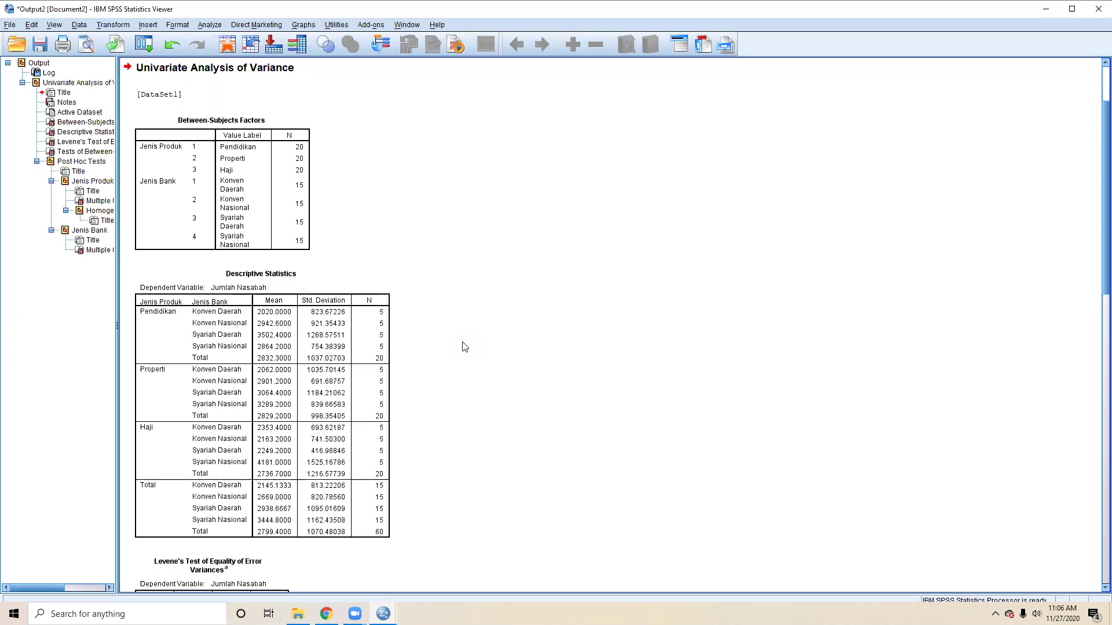
# - Examine the Between-Subjects Factors and Descriptive Statistics tables, then the significance value in Levene's test of equal error variances
pyautogui.scroll(1, 371, 229)
pyautogui.scroll(-1, 366, 224)
pyautogui.scroll(2, 347, 220)
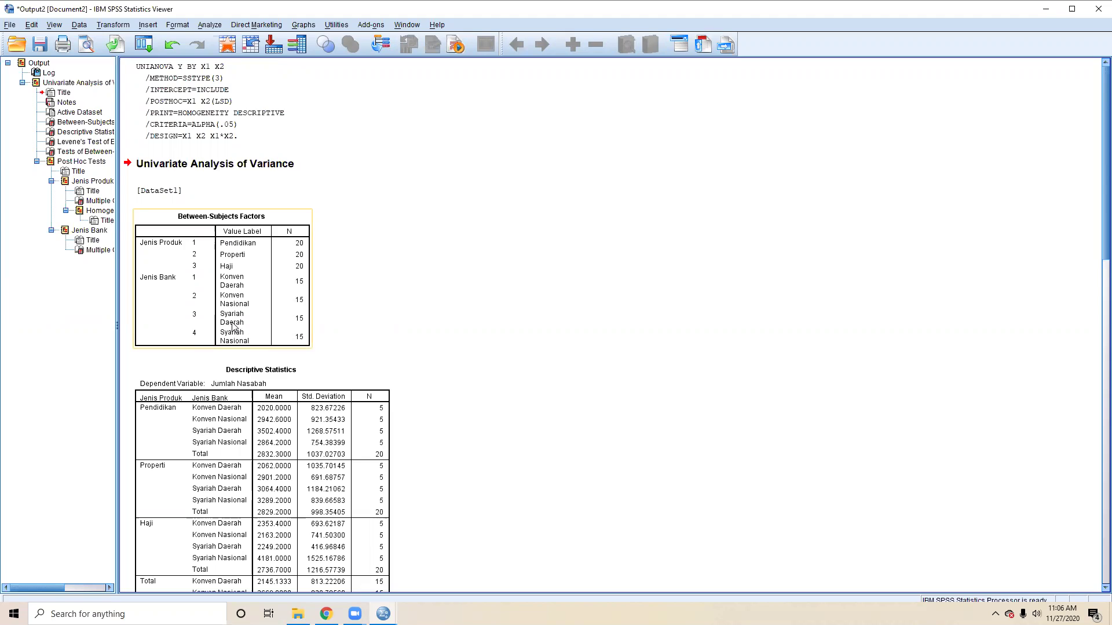
pyautogui.scroll(-3, 232, 328)
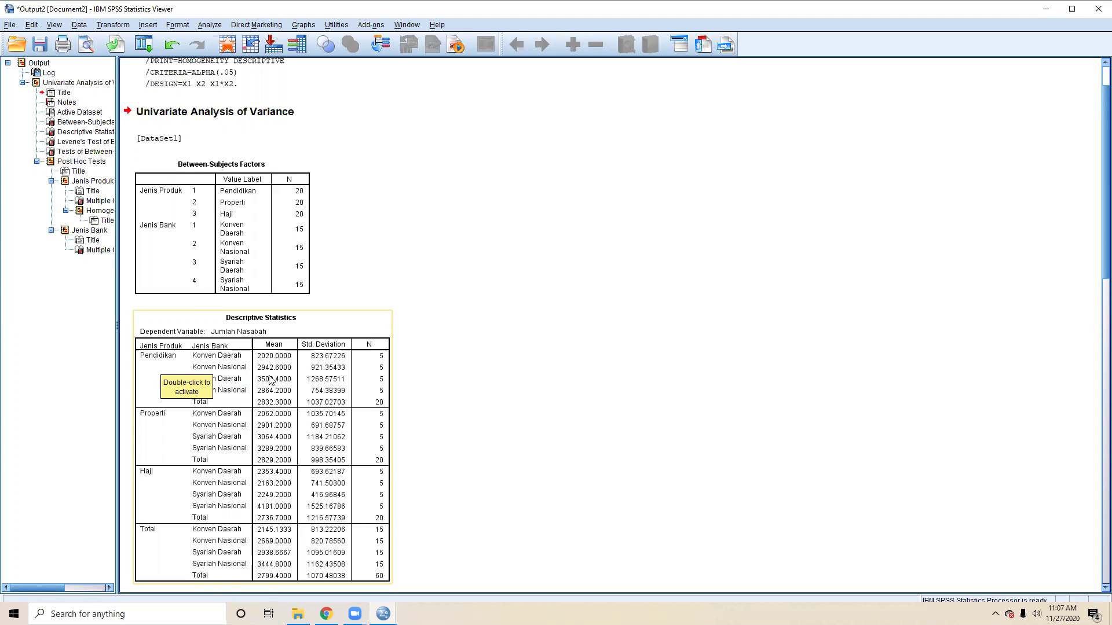
pyautogui.scroll(-2, 270, 380)
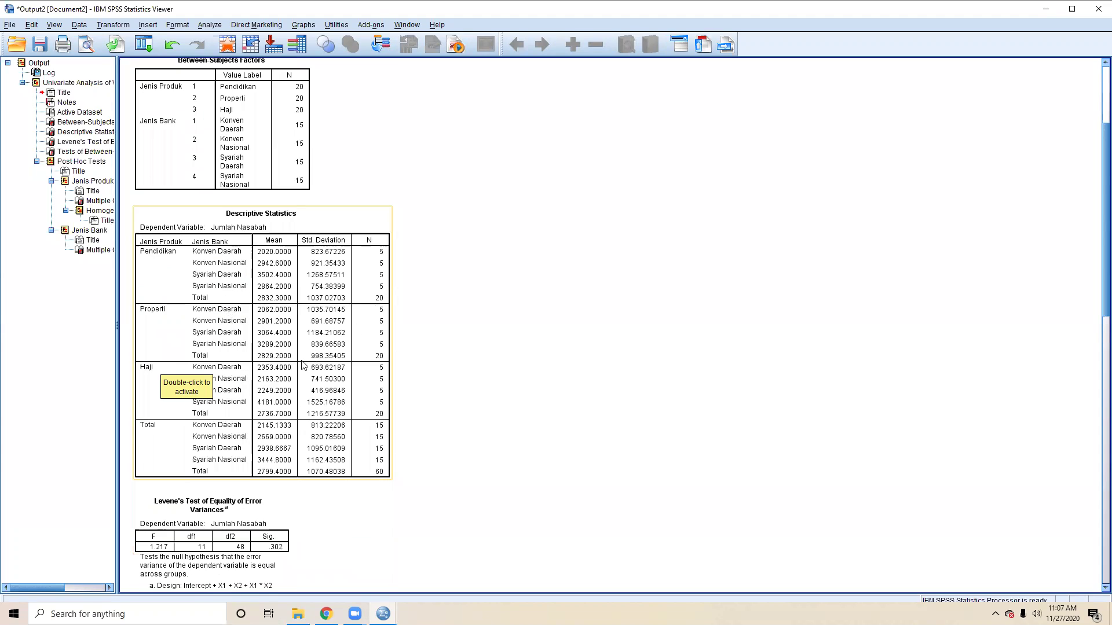
pyautogui.scroll(-1, 278, 388)
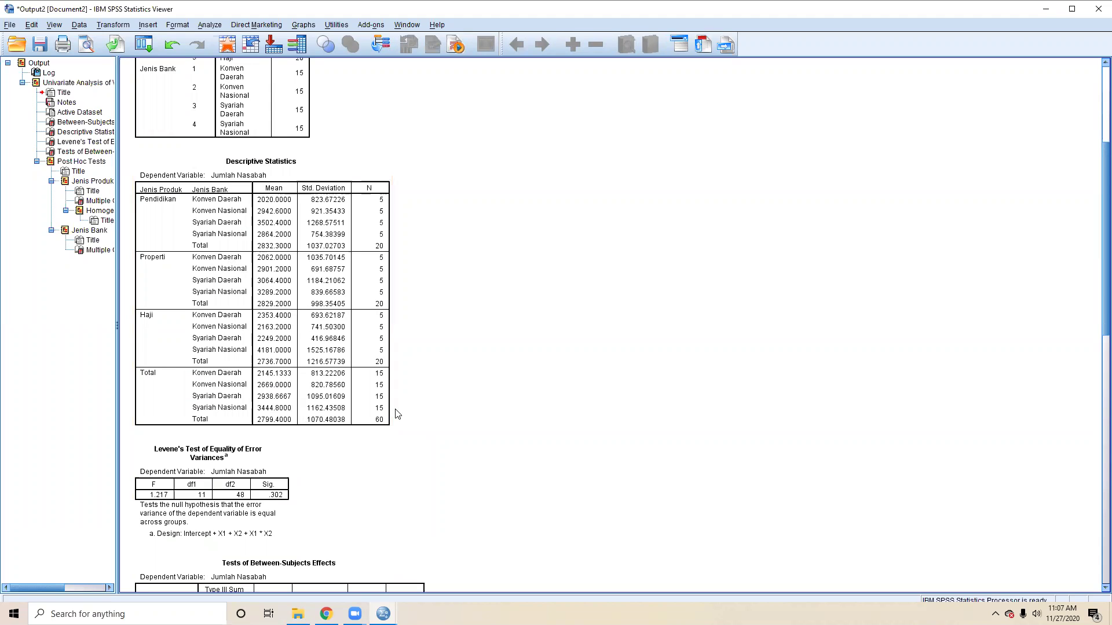
pyautogui.scroll(-1, 292, 440)
pyautogui.click(246, 439)
pyautogui.scroll(-1, 346, 452)
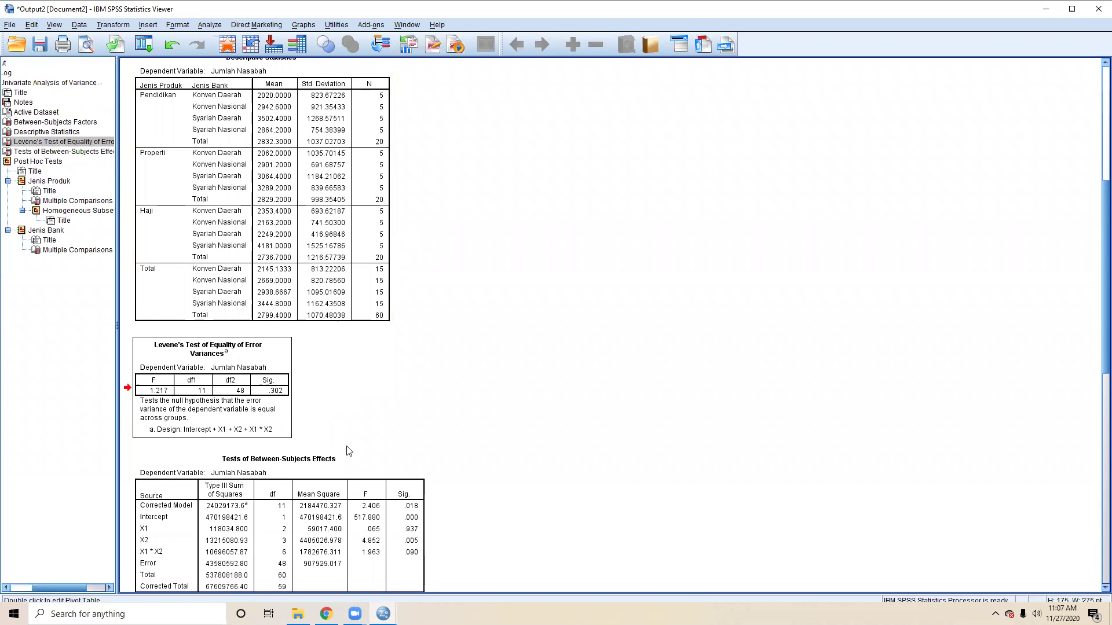
pyautogui.scroll(-1, 249, 406)
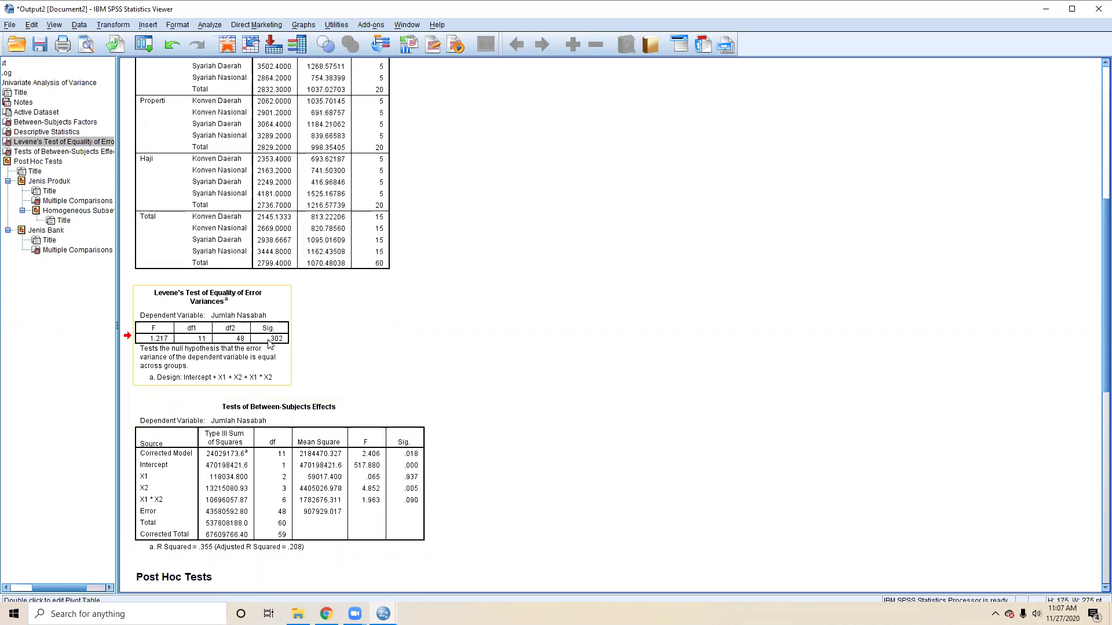
# - Switch to the Excel workbook in Chrome and enter "H0: Varians data homogen" in G10 and "H1: Varians data tidak homogen" in G11
pyautogui.click(326, 614)
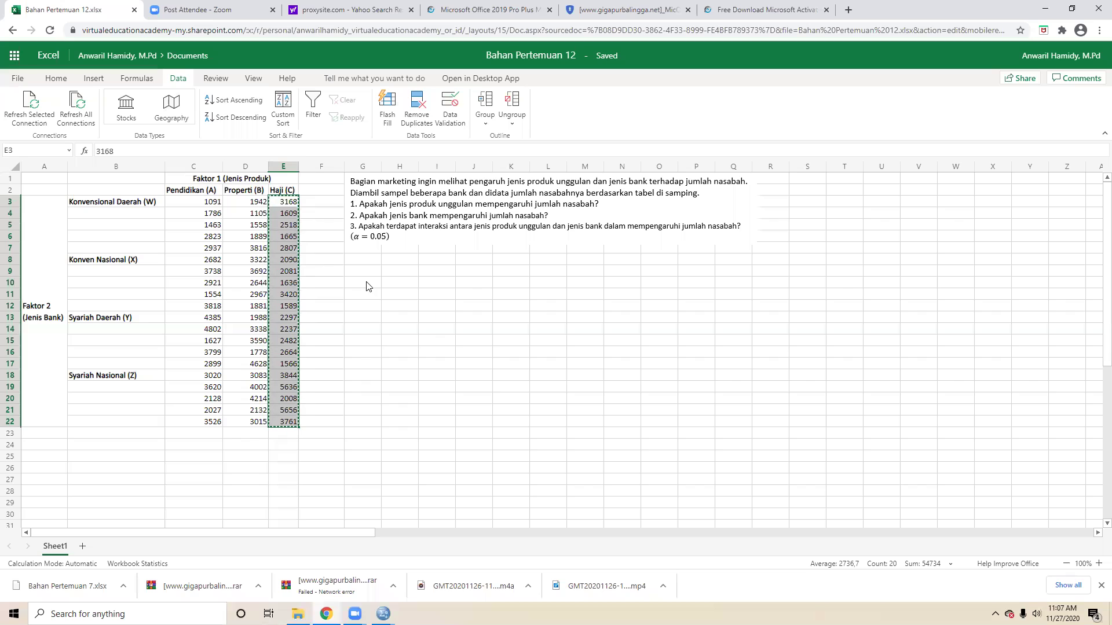
pyautogui.click(366, 286)
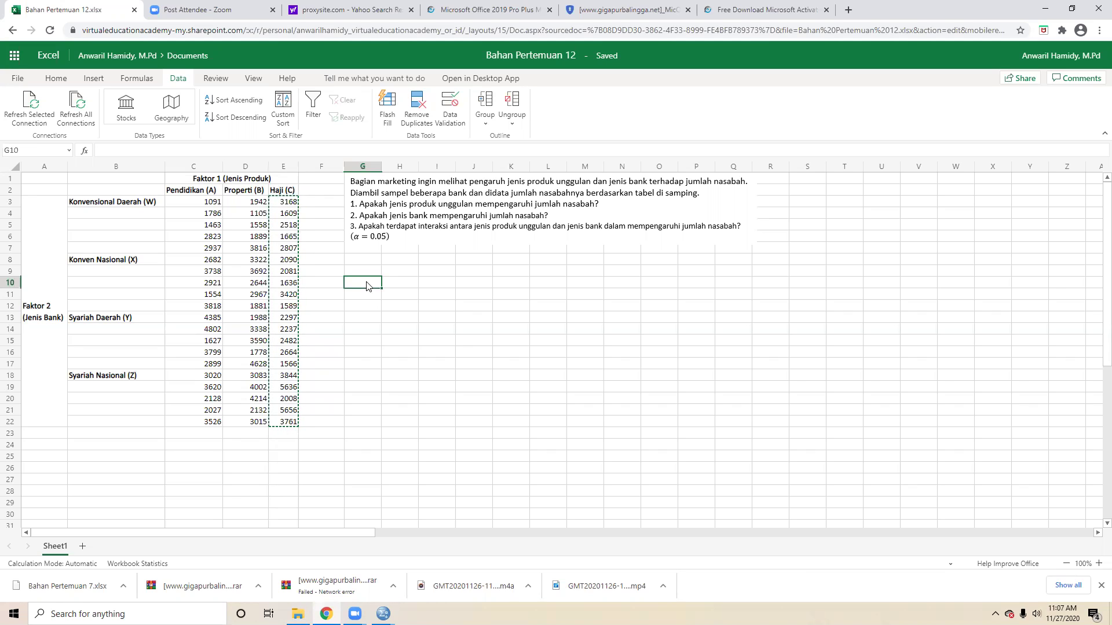
pyautogui.write('H0')
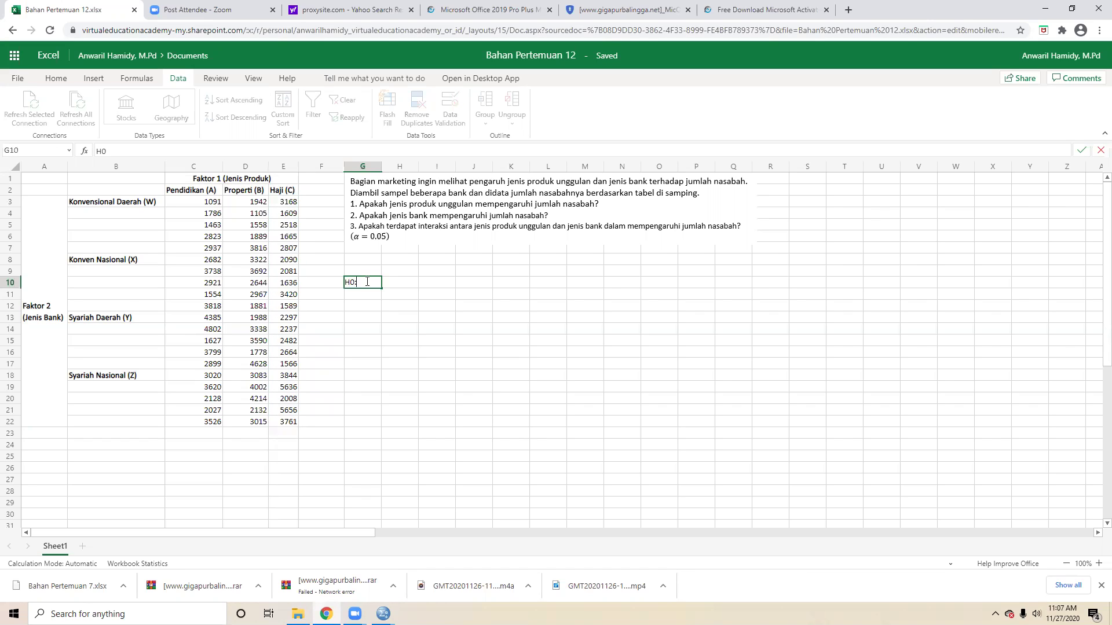
pyautogui.write(': Varians data homogen')
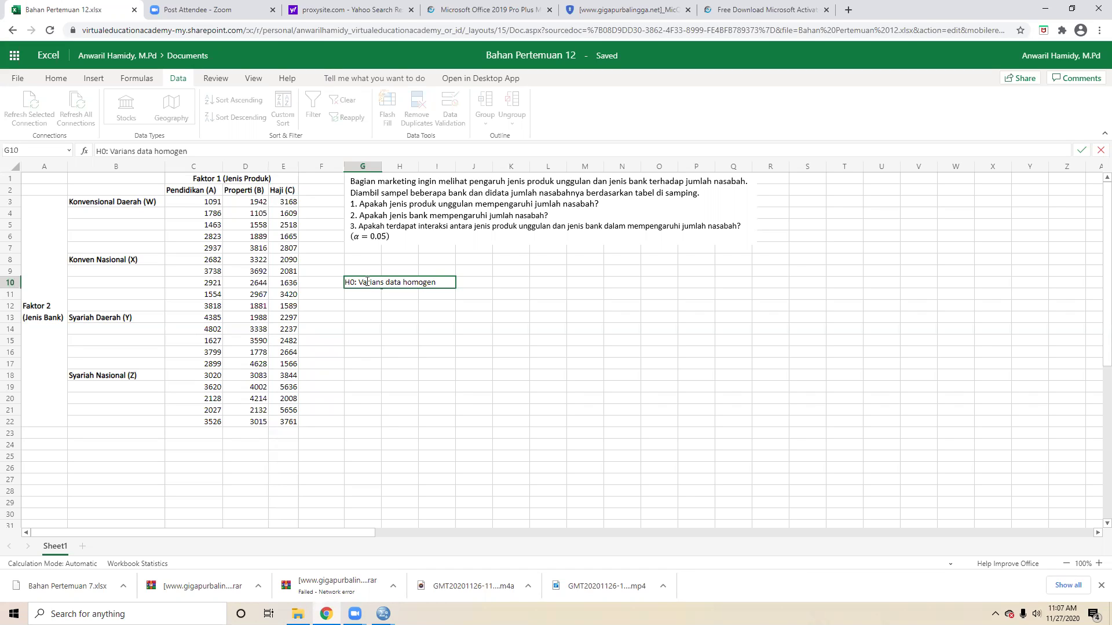
pyautogui.press('Return')
pyautogui.write('H1')
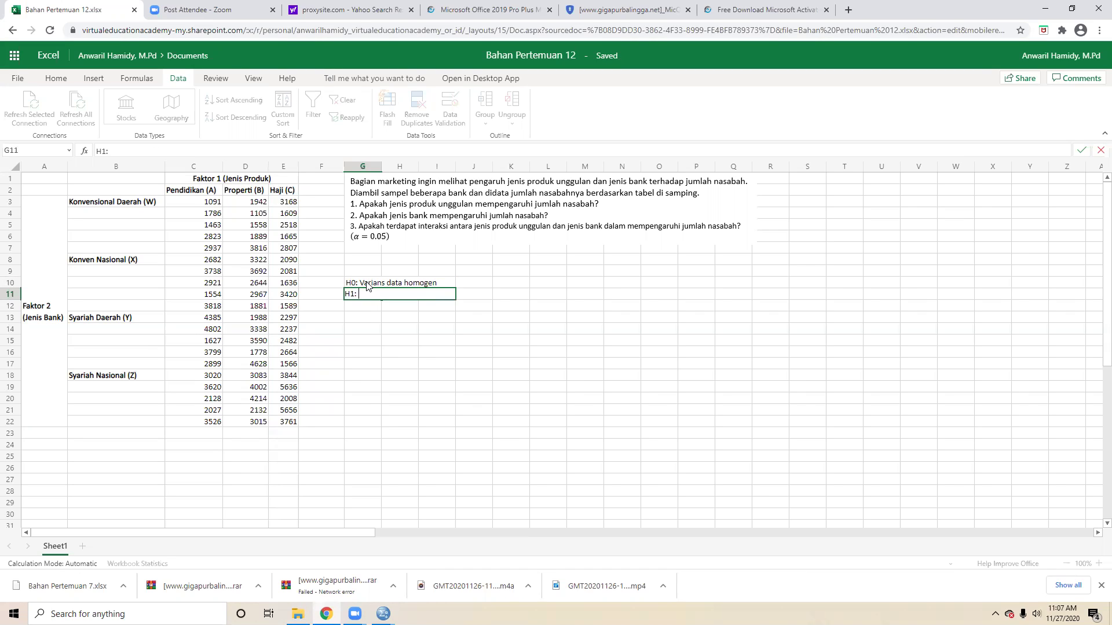
pyautogui.write(': Varians data tidak homogen')
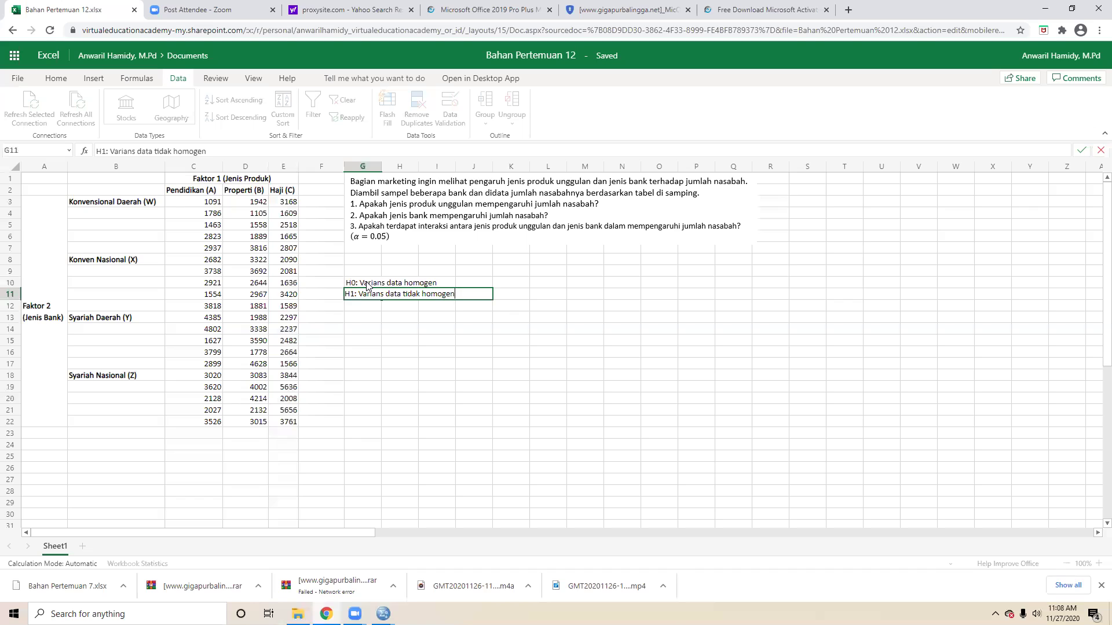
pyautogui.press('Return')
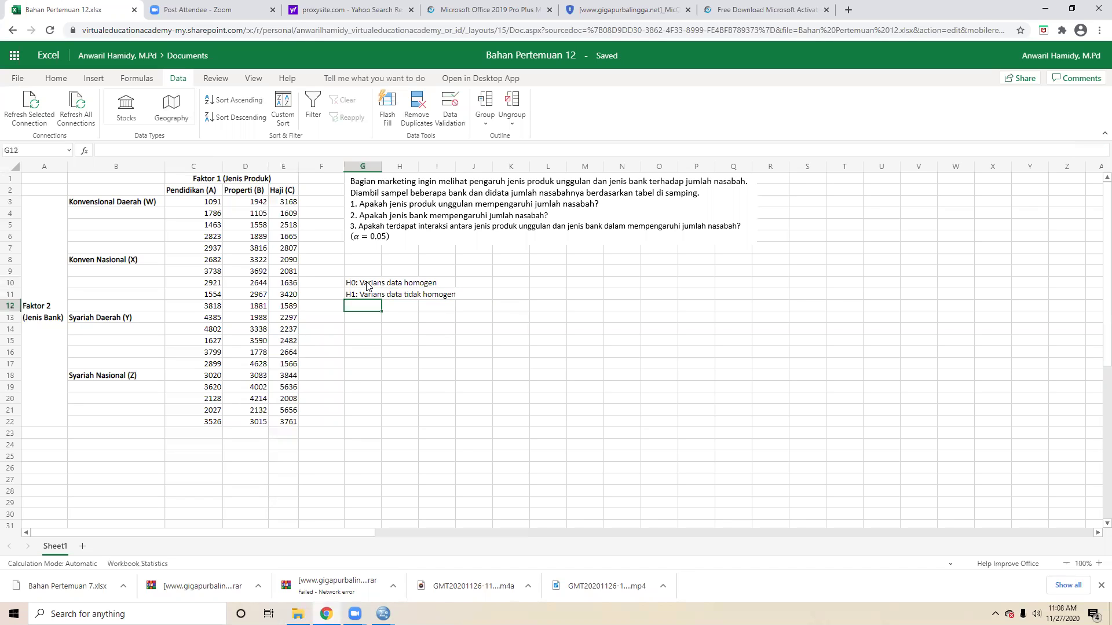
# - Enter the rejection rule "H0 ditolak jika p <= alpha" in G12, beneath the two variance hypotheses
pyautogui.click(367, 286)
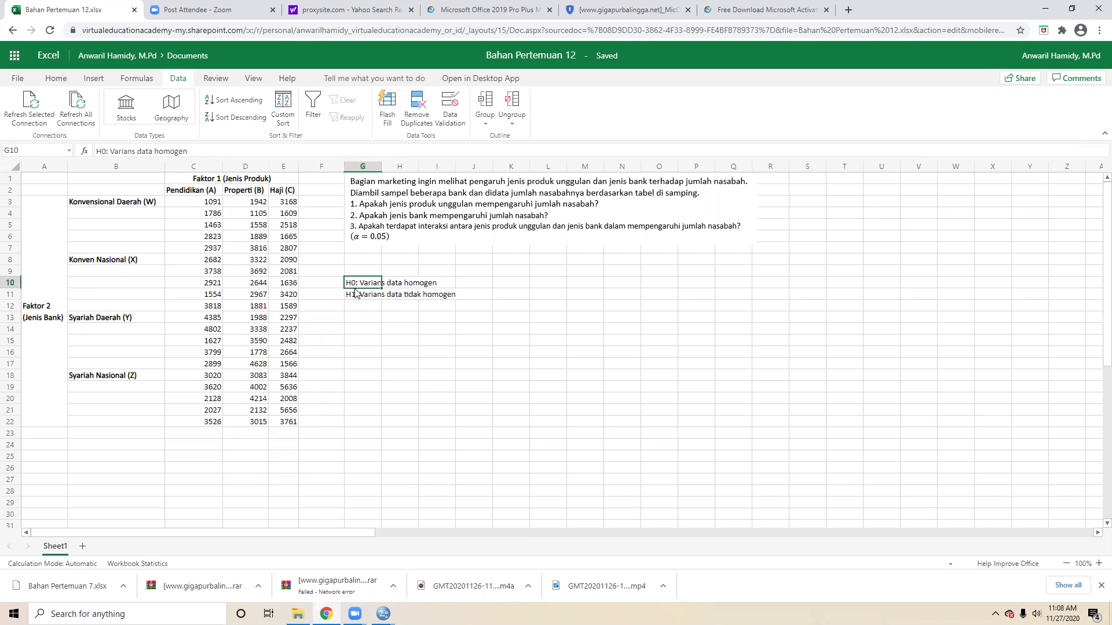
pyautogui.click(355, 298)
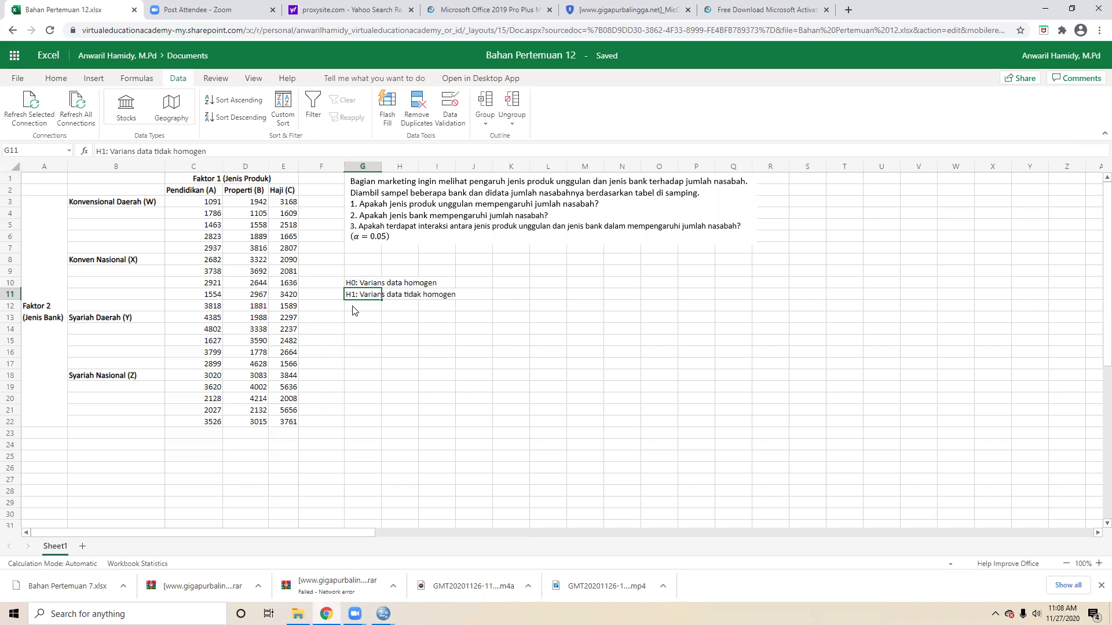
pyautogui.click(354, 310)
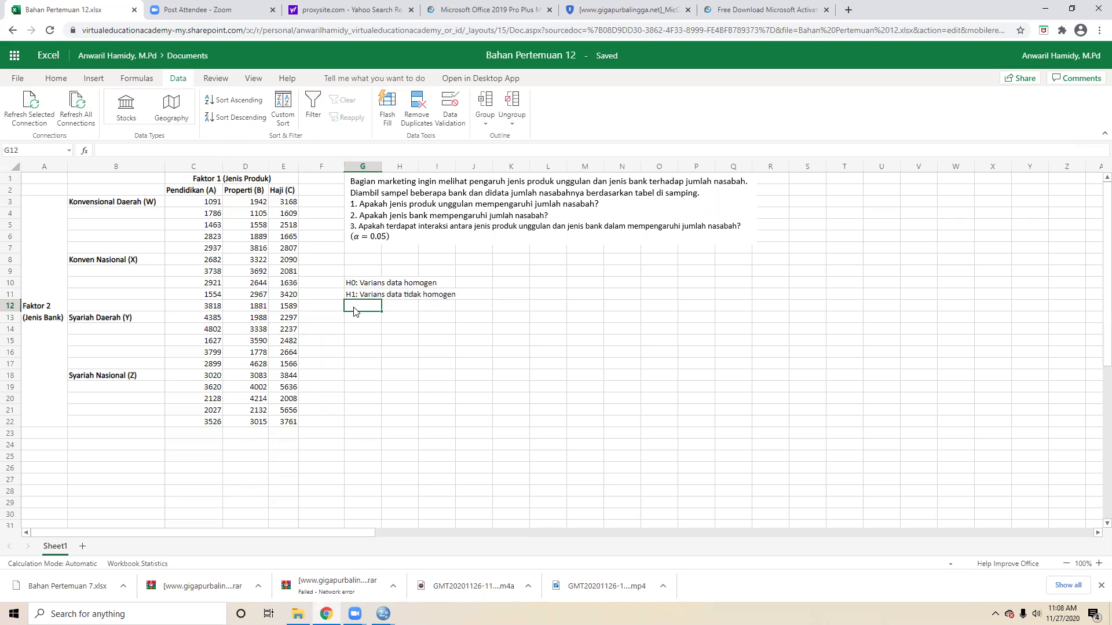
pyautogui.write('H0 dito')
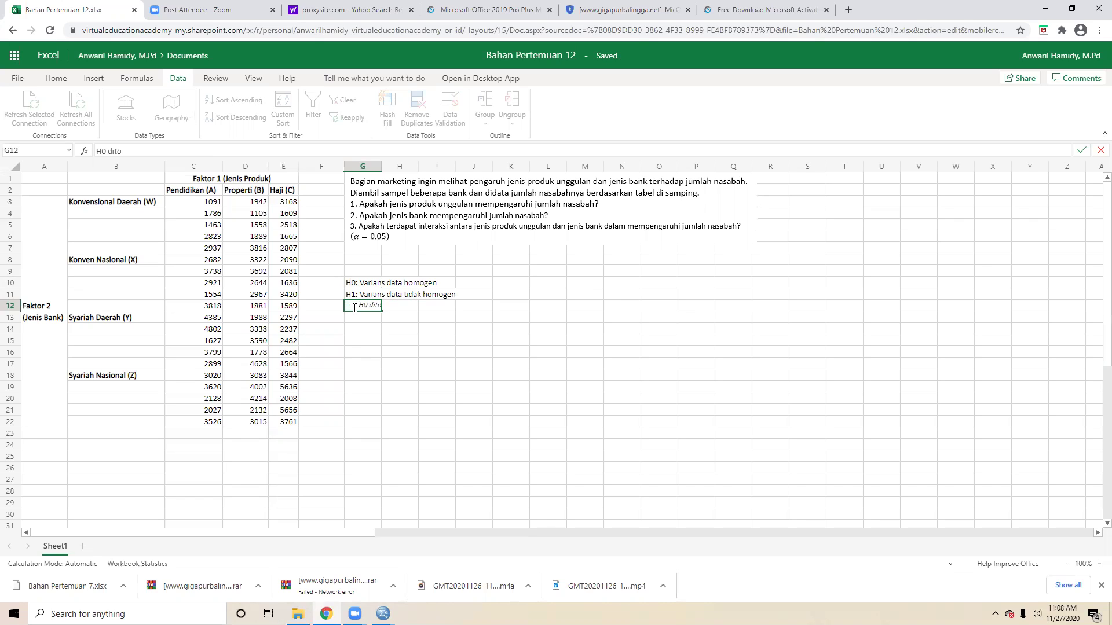
pyautogui.write('lak jika p <= alpha')
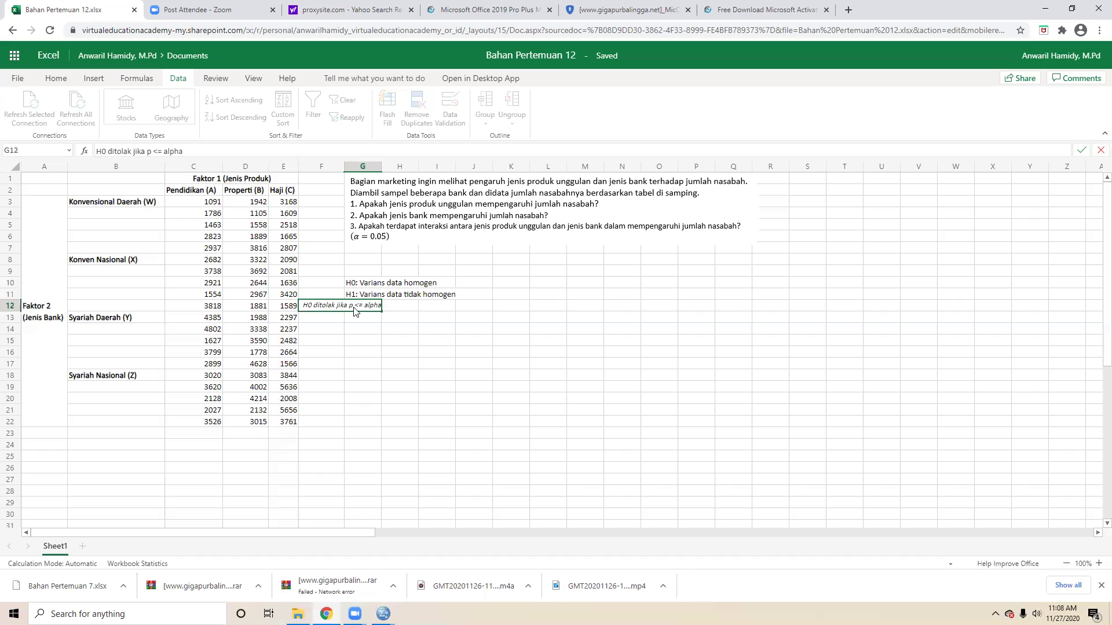
pyautogui.hotkey('ctrl', 'Return')
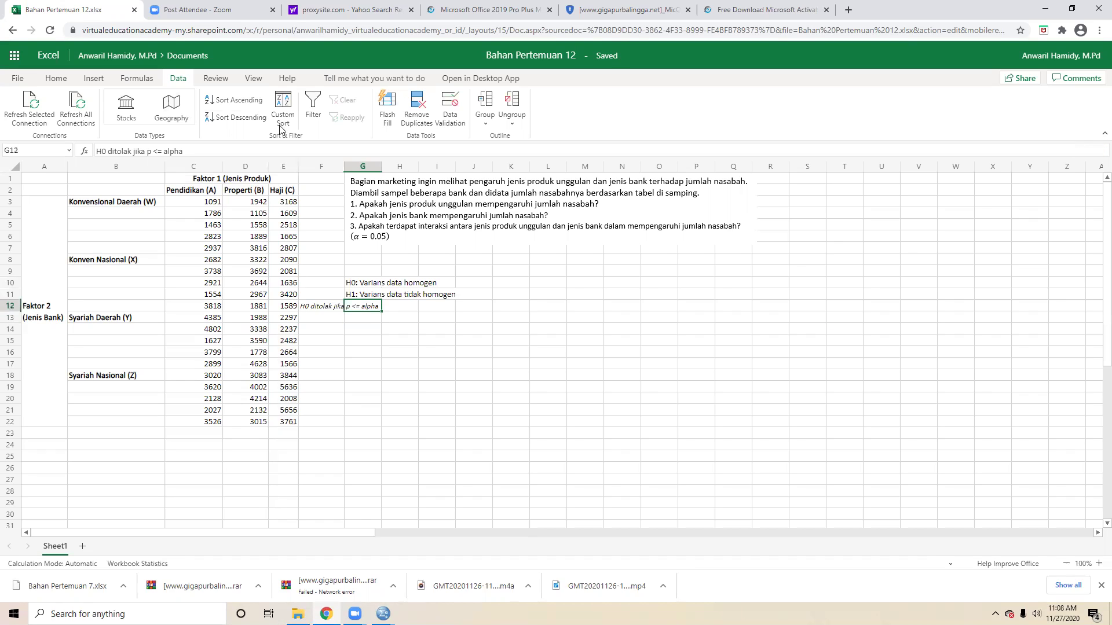
# - Left-align the rejection rule in G12, remove its italics and increase its font size to 11
pyautogui.click(63, 80)
pyautogui.click(267, 118)
pyautogui.click(143, 117)
pyautogui.click(233, 99)
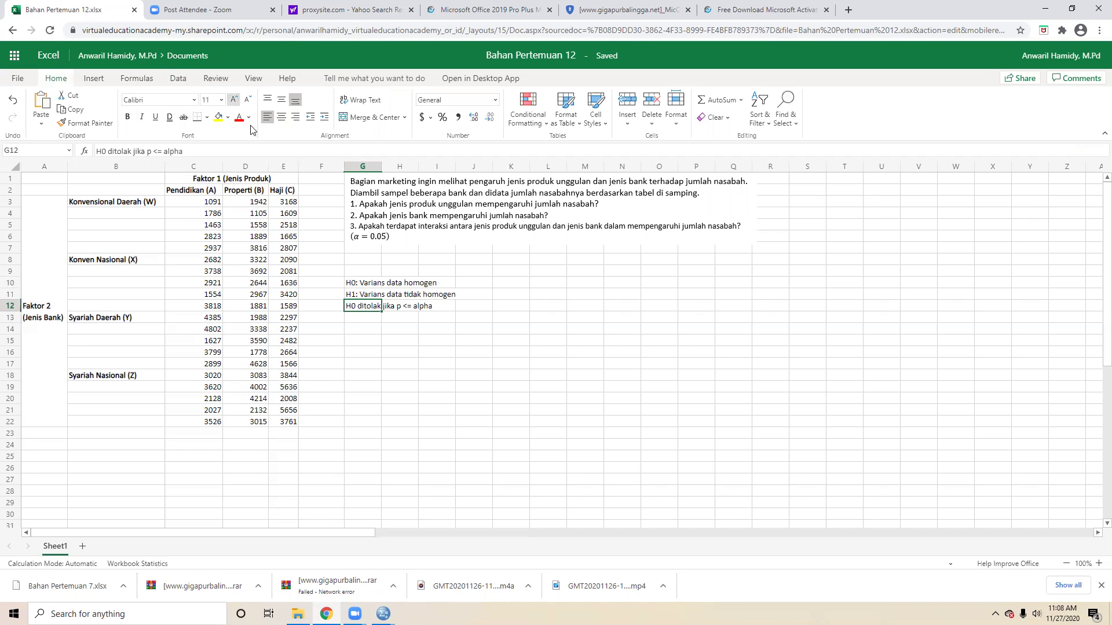
pyautogui.click(393, 355)
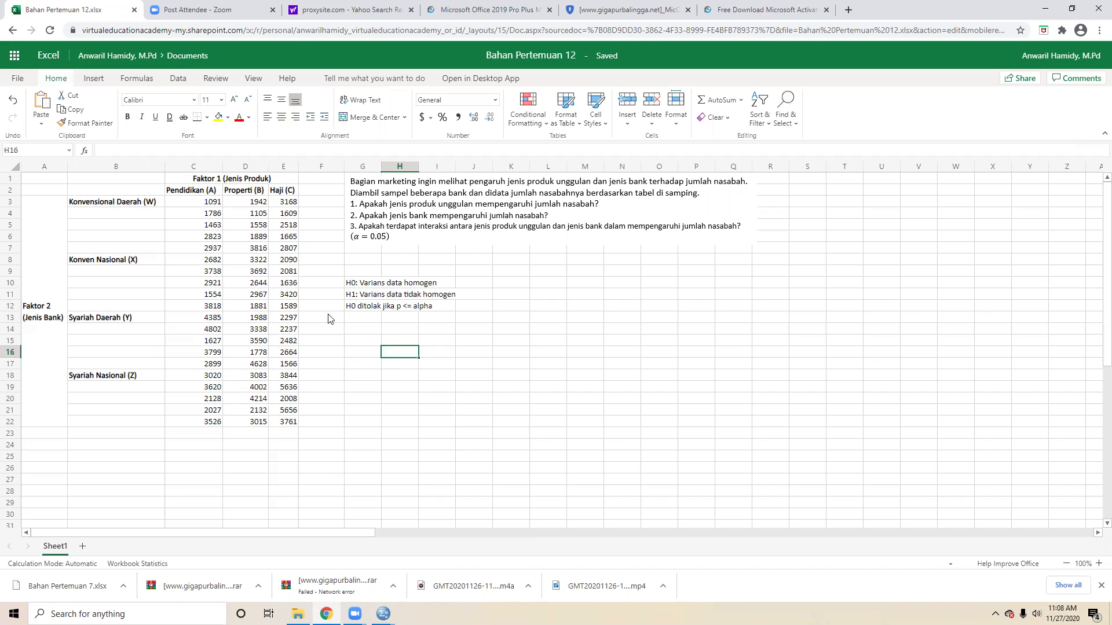
# - Review the hypotheses and rule in G10:G12, then switch to the SPSS output and examine Levene's test and the Descriptive Statistics
pyautogui.click(357, 283)
pyautogui.click(356, 294)
pyautogui.click(349, 307)
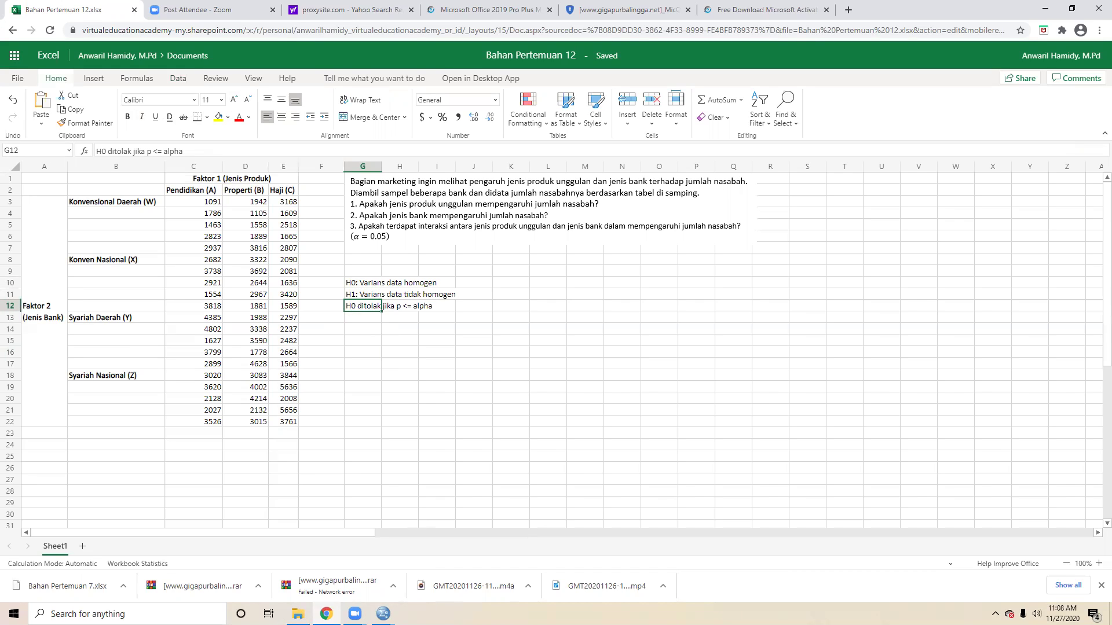
pyautogui.moveTo(383, 614)
pyautogui.click(446, 562)
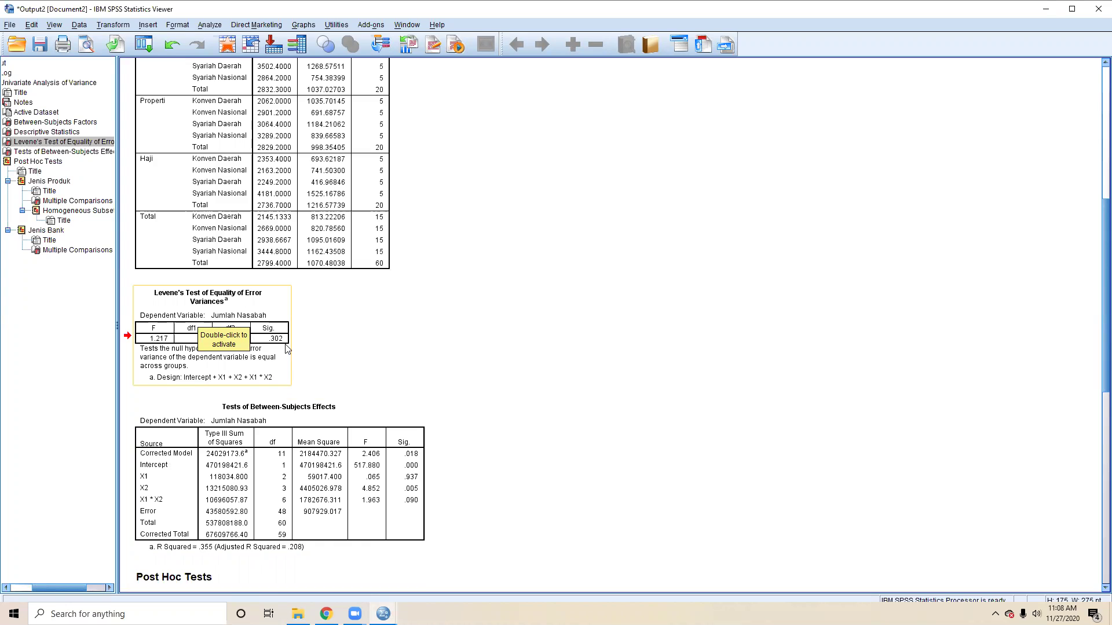
pyautogui.click(333, 362)
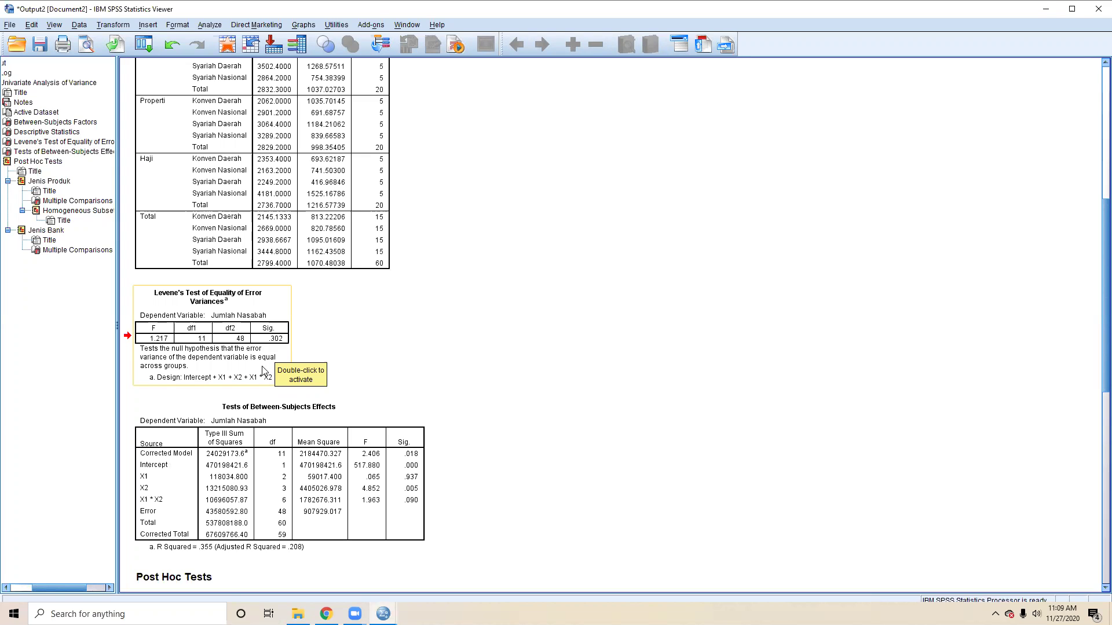
pyautogui.scroll(3, 307, 273)
pyautogui.scroll(-2, 307, 274)
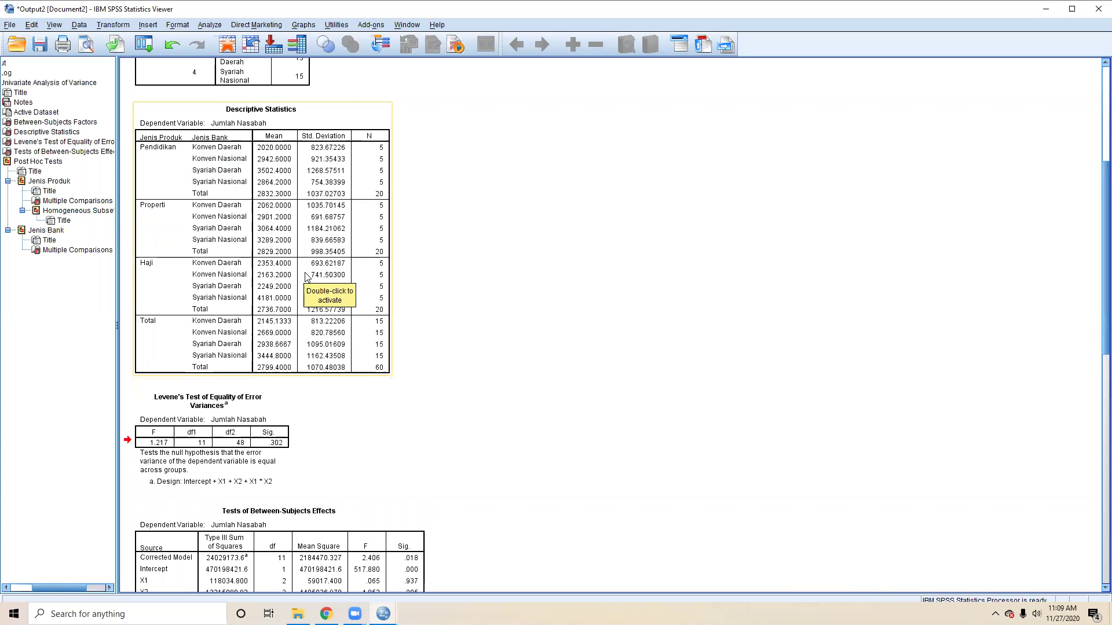
pyautogui.scroll(1, 307, 277)
pyautogui.scroll(-1, 367, 445)
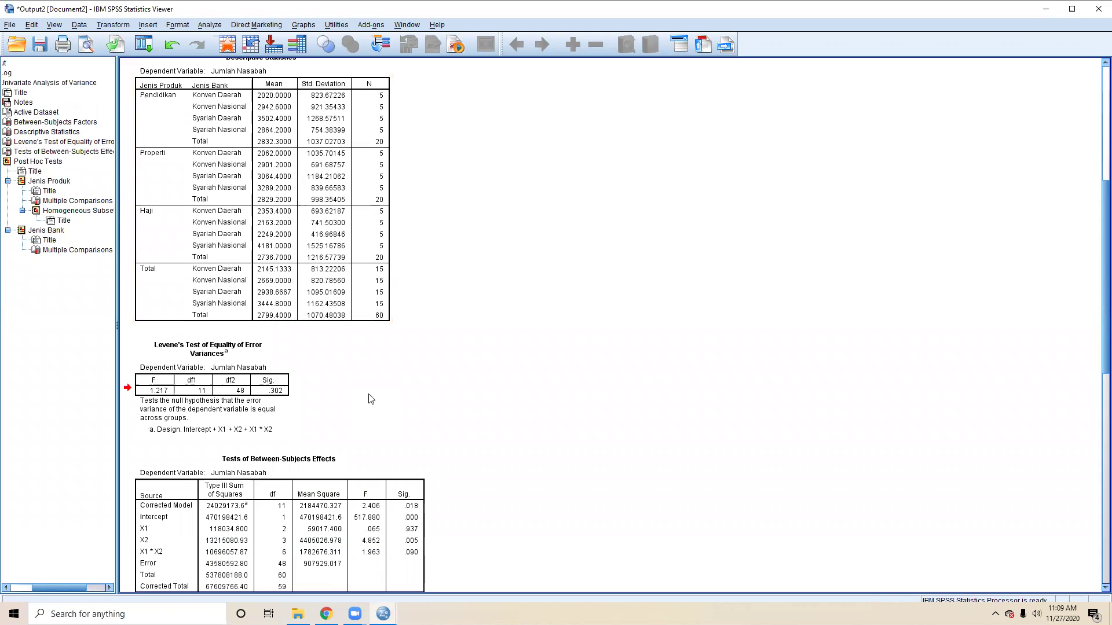
pyautogui.scroll(-1, 370, 399)
pyautogui.scroll(-1, 367, 401)
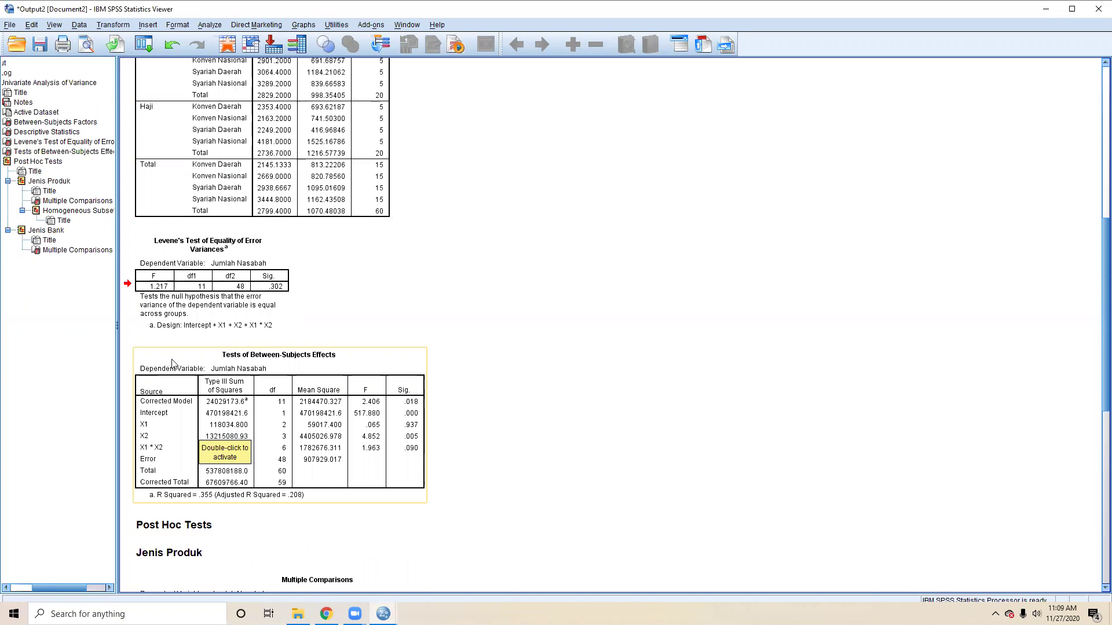
# - Check the X1 and X2 variable definitions in the SPSS Data Editor, then examine the significance values in Tests of Between-Subjects Effects
pyautogui.moveTo(384, 613)
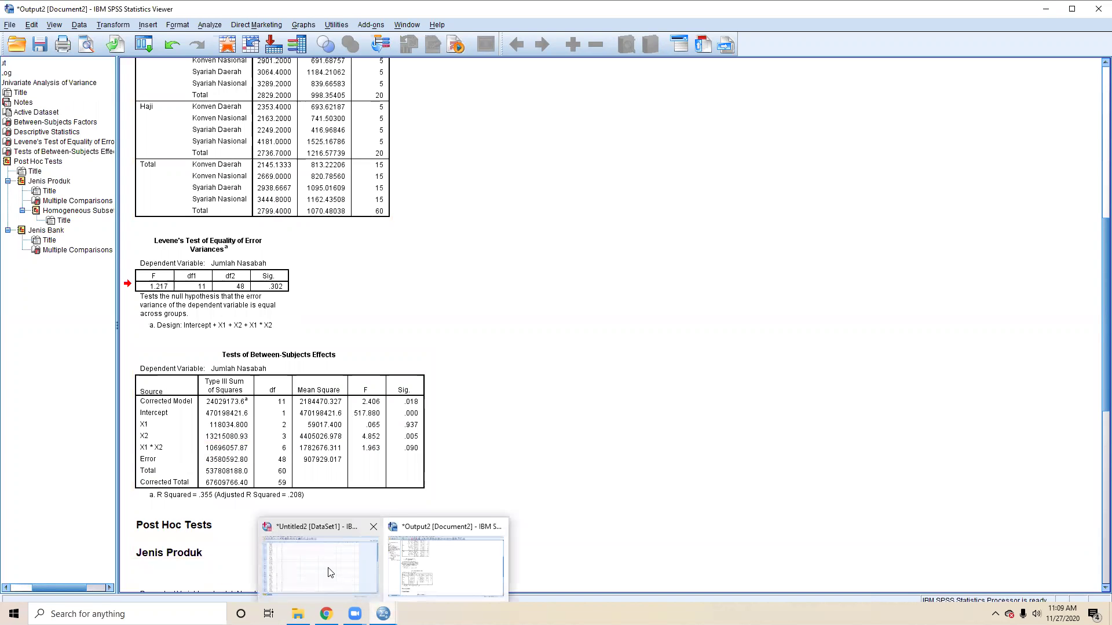
pyautogui.click(330, 572)
pyautogui.click(72, 579)
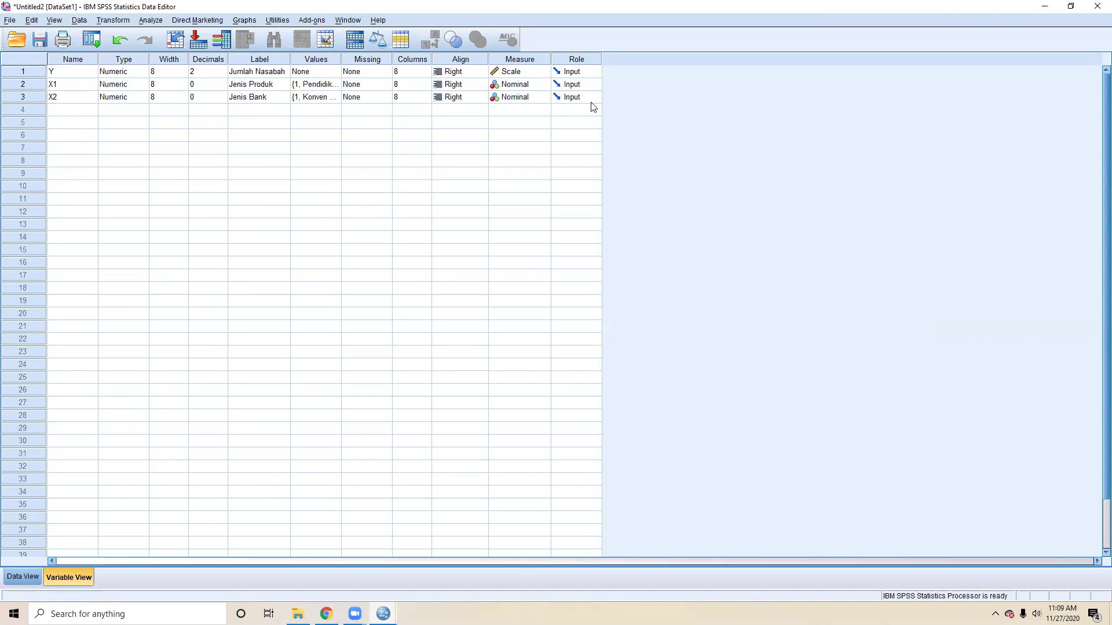
pyautogui.click(1045, 6)
pyautogui.click(265, 391)
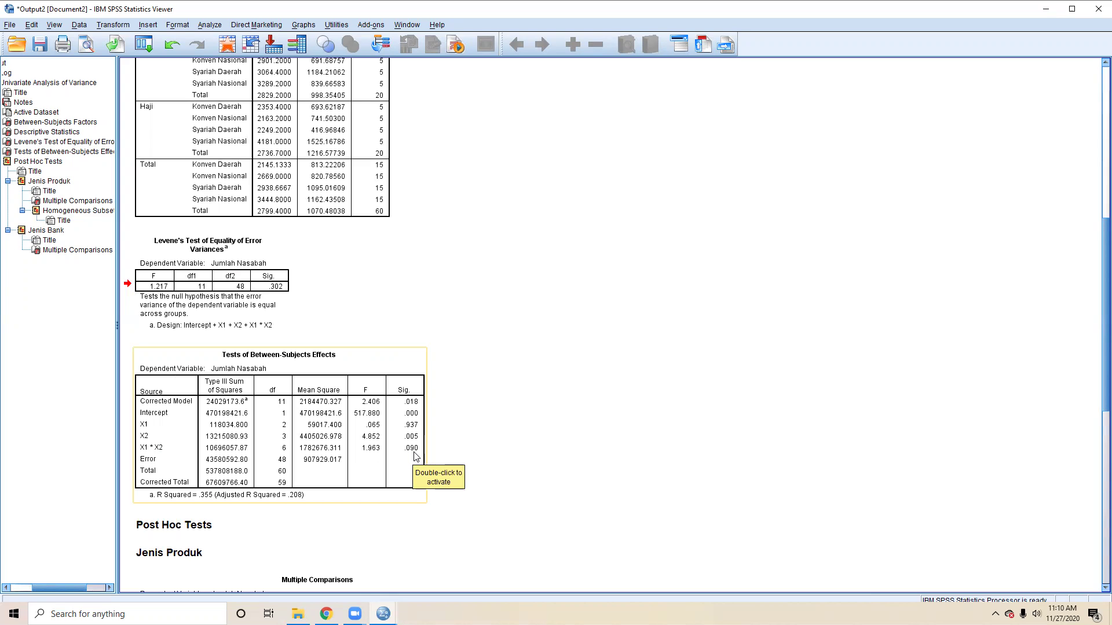
# - Examine the LSD Multiple Comparisons tables for Jenis Produk and Jenis Bank, comparing the significance values of each pair
pyautogui.scroll(-1, 462, 462)
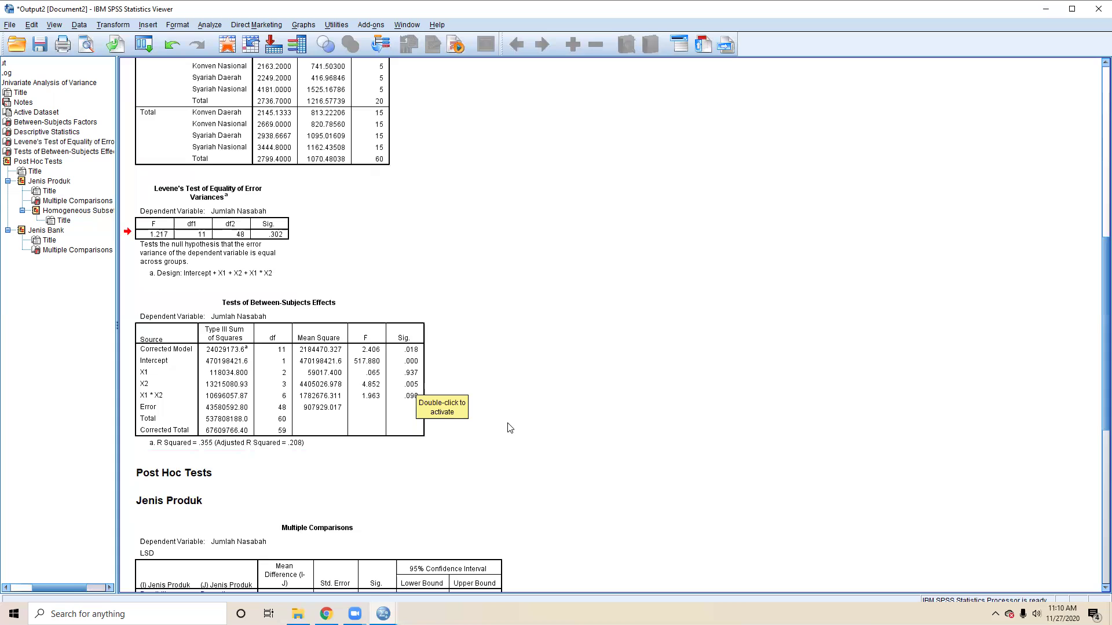
pyautogui.scroll(-4, 510, 428)
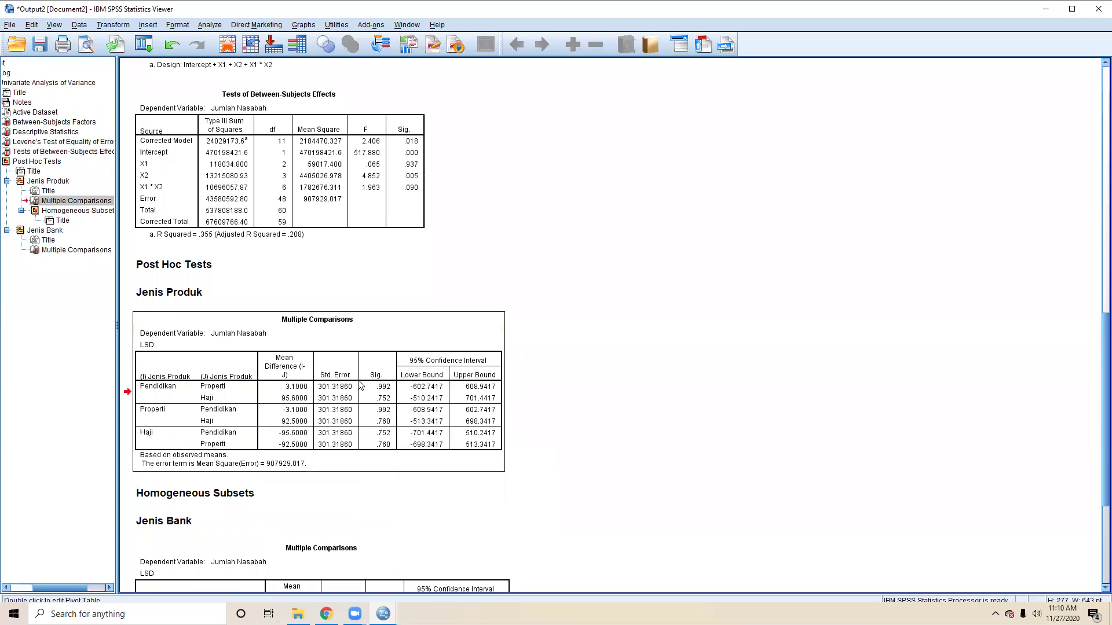
pyautogui.scroll(-2, 373, 390)
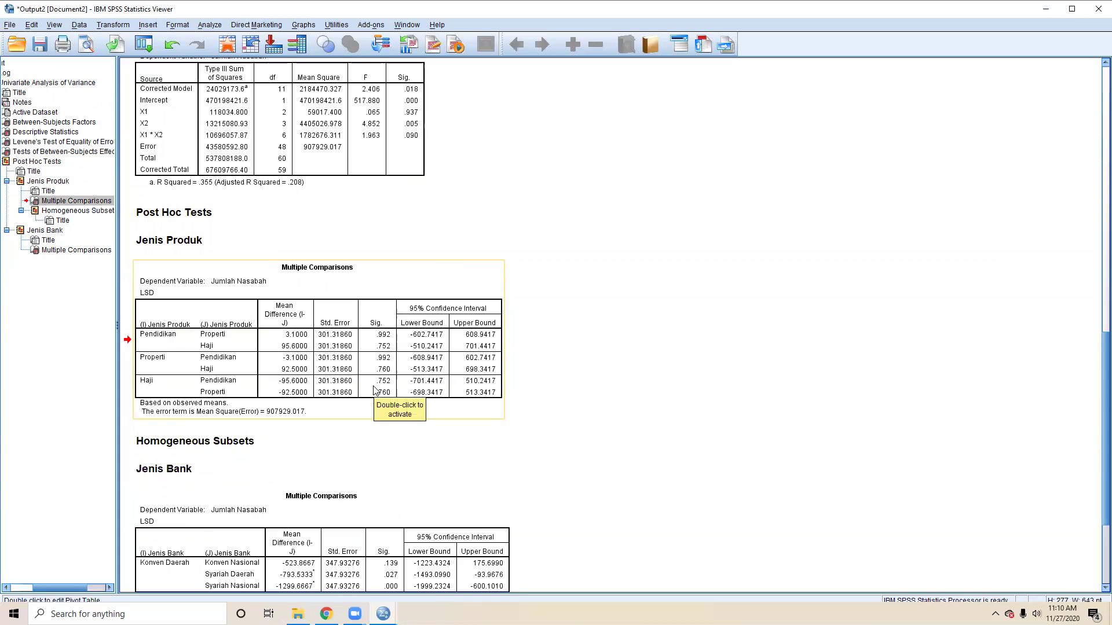
pyautogui.scroll(-2, 356, 470)
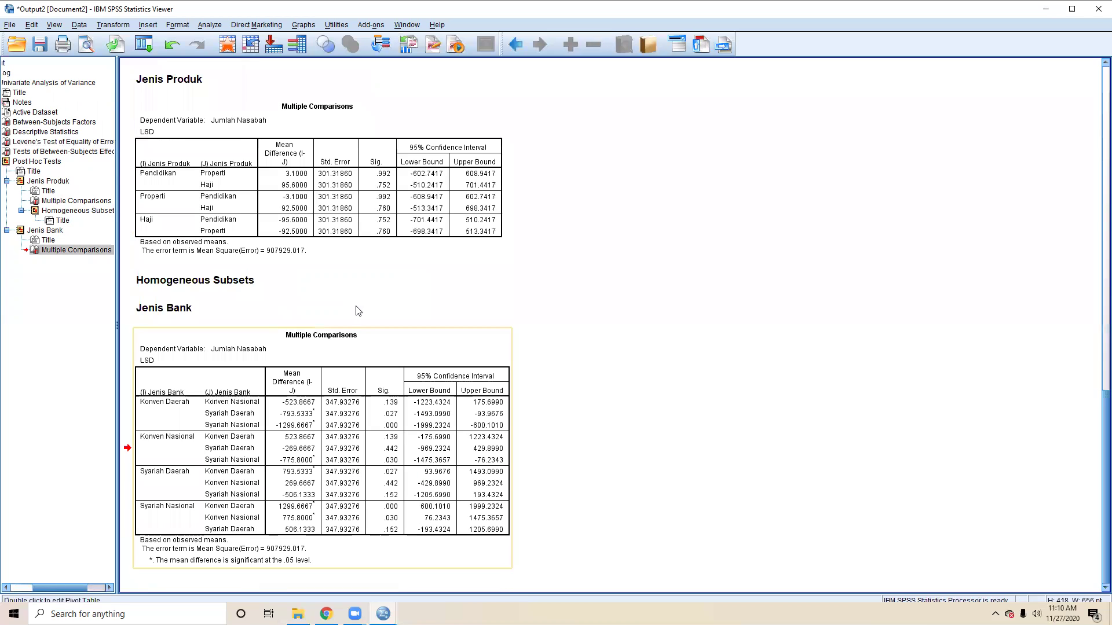
pyautogui.scroll(2, 346, 272)
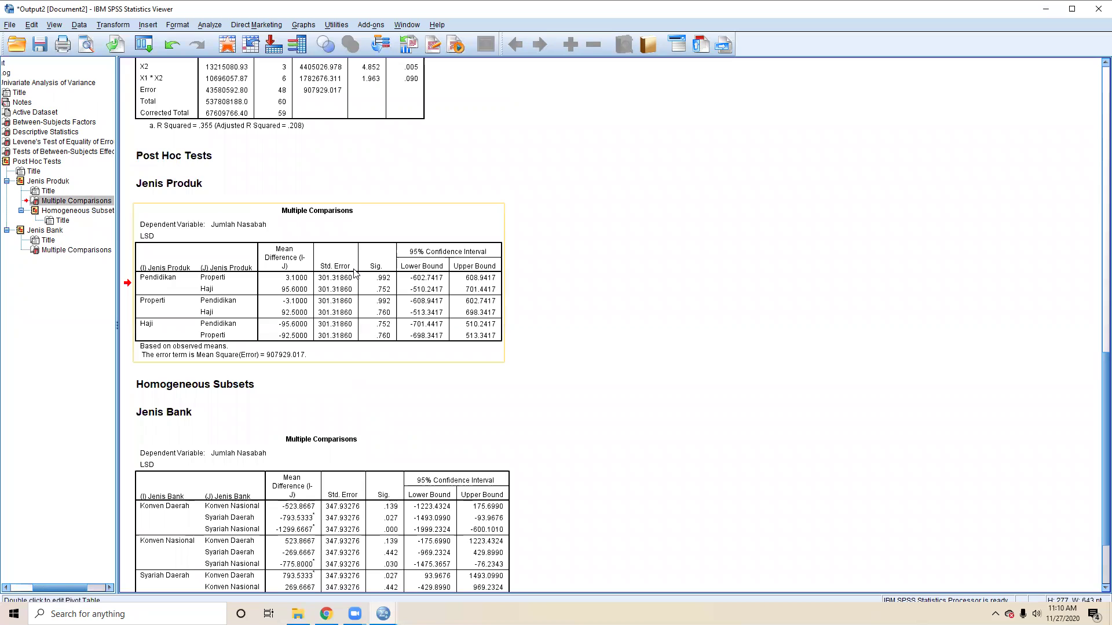
pyautogui.scroll(-2, 356, 275)
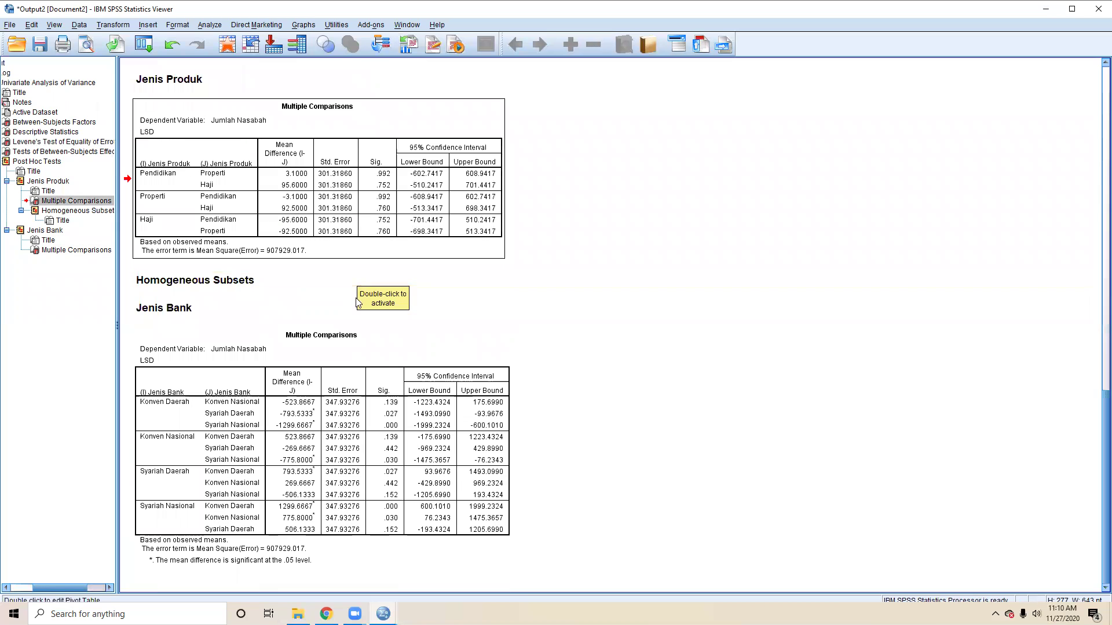
pyautogui.click(287, 445)
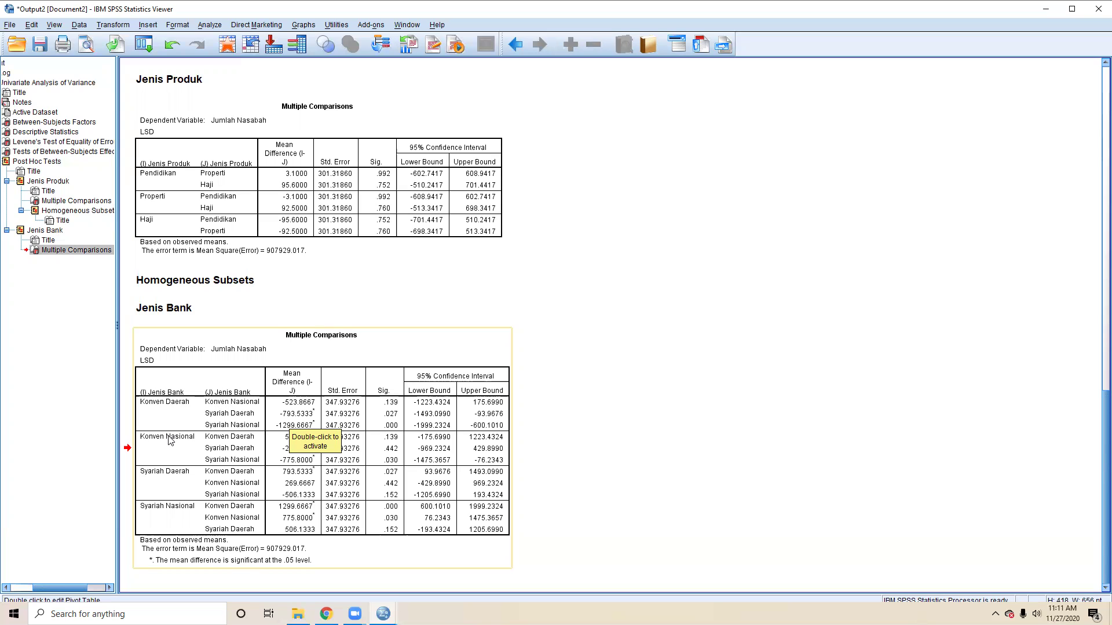
pyautogui.click(391, 440)
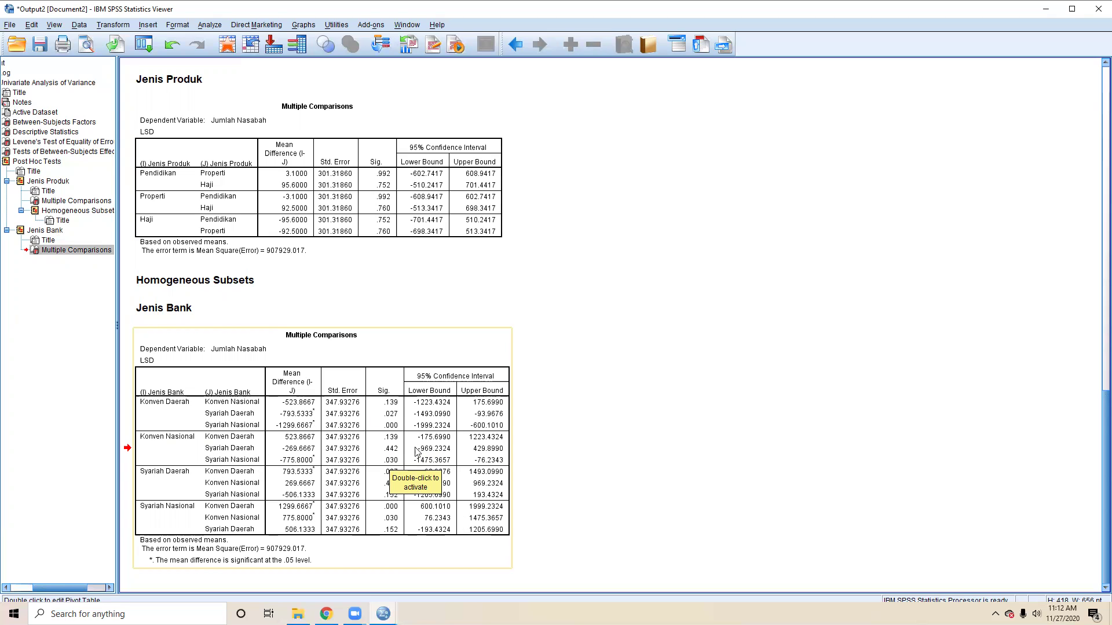
# - Review the output again from the Between-Subjects Factors table down to the Tests of Between-Subjects Effects
pyautogui.scroll(3, 298, 507)
pyautogui.scroll(10, 304, 508)
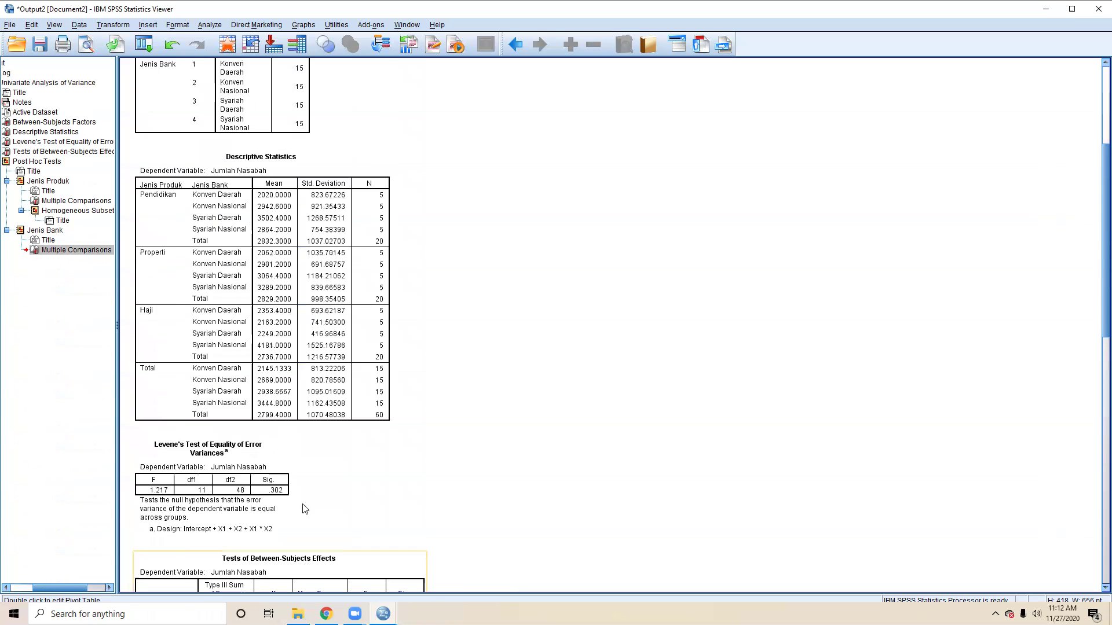
pyautogui.scroll(3, 305, 509)
pyautogui.scroll(1, 313, 451)
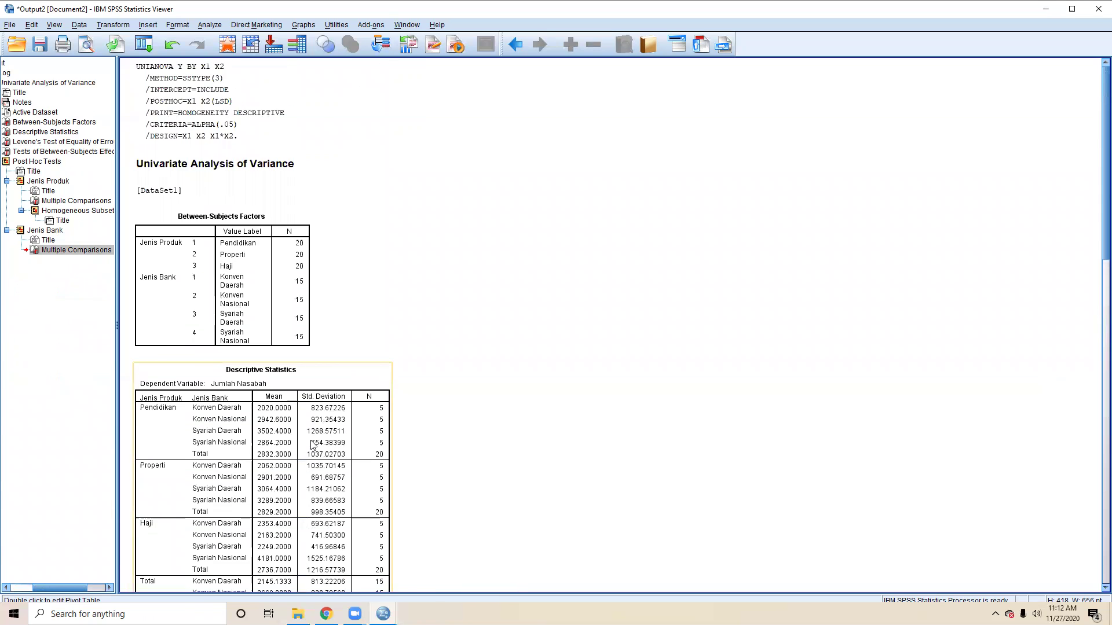
pyautogui.scroll(-7, 313, 444)
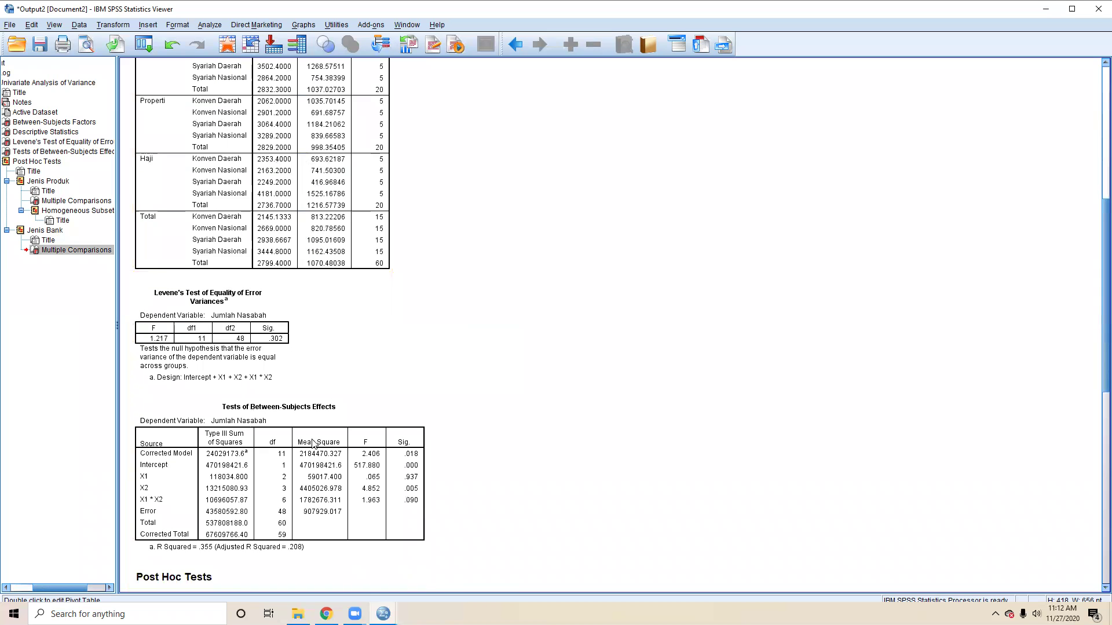
# - Switch to the Excel workbook in Chrome and select the hypothesis block G10:J13
pyautogui.click(326, 614)
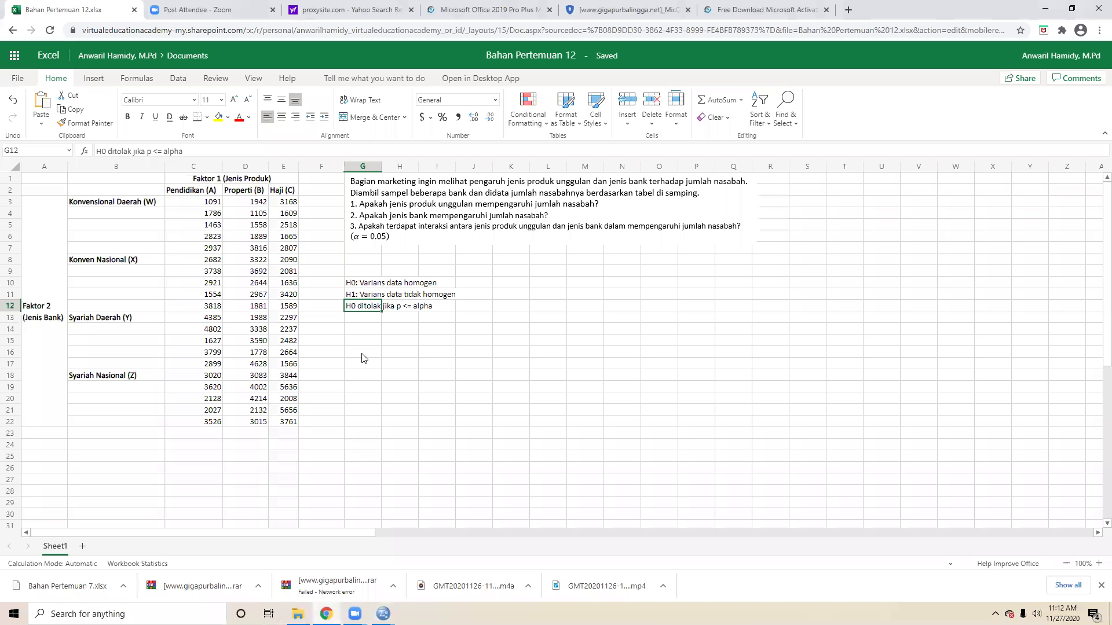
pyautogui.moveTo(359, 272); pyautogui.dragTo(433, 322)
pyautogui.click(474, 318)
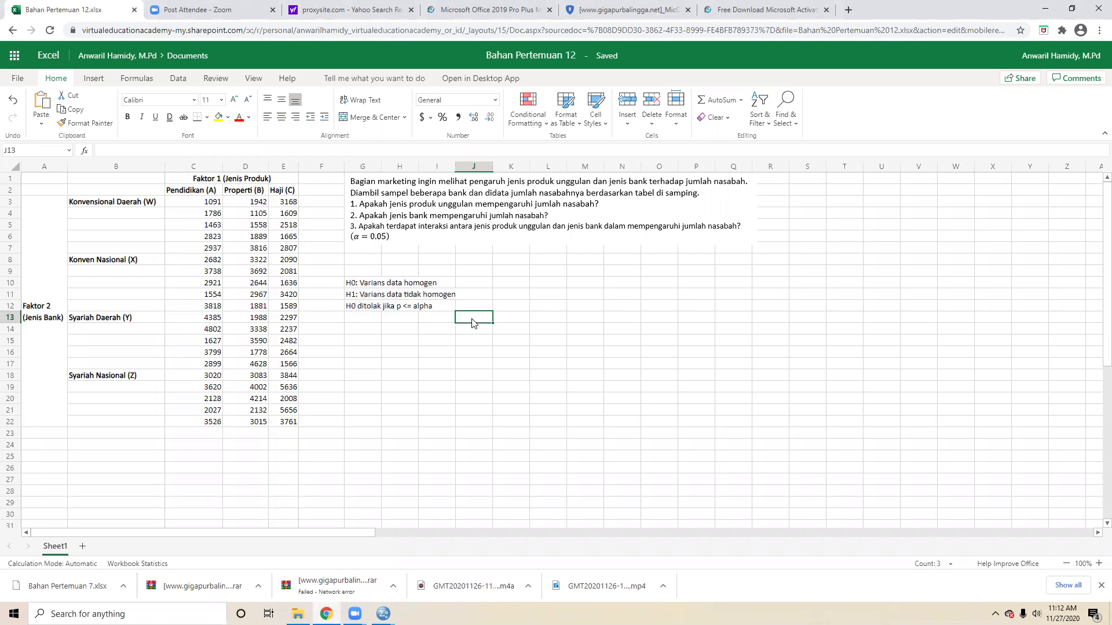
pyautogui.moveTo(461, 318); pyautogui.dragTo(362, 284)
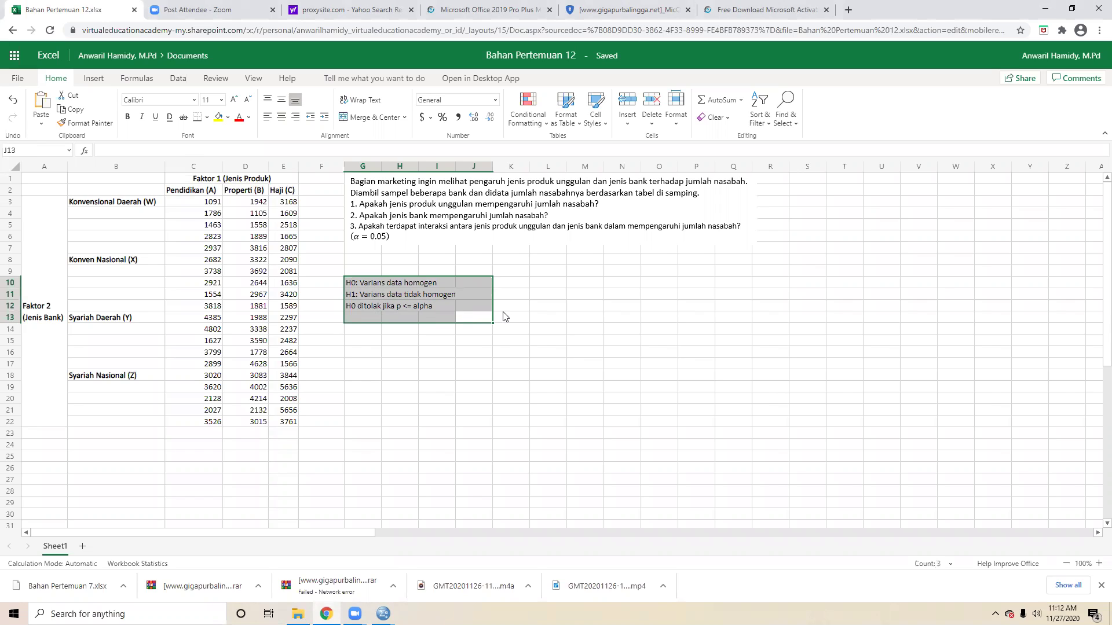